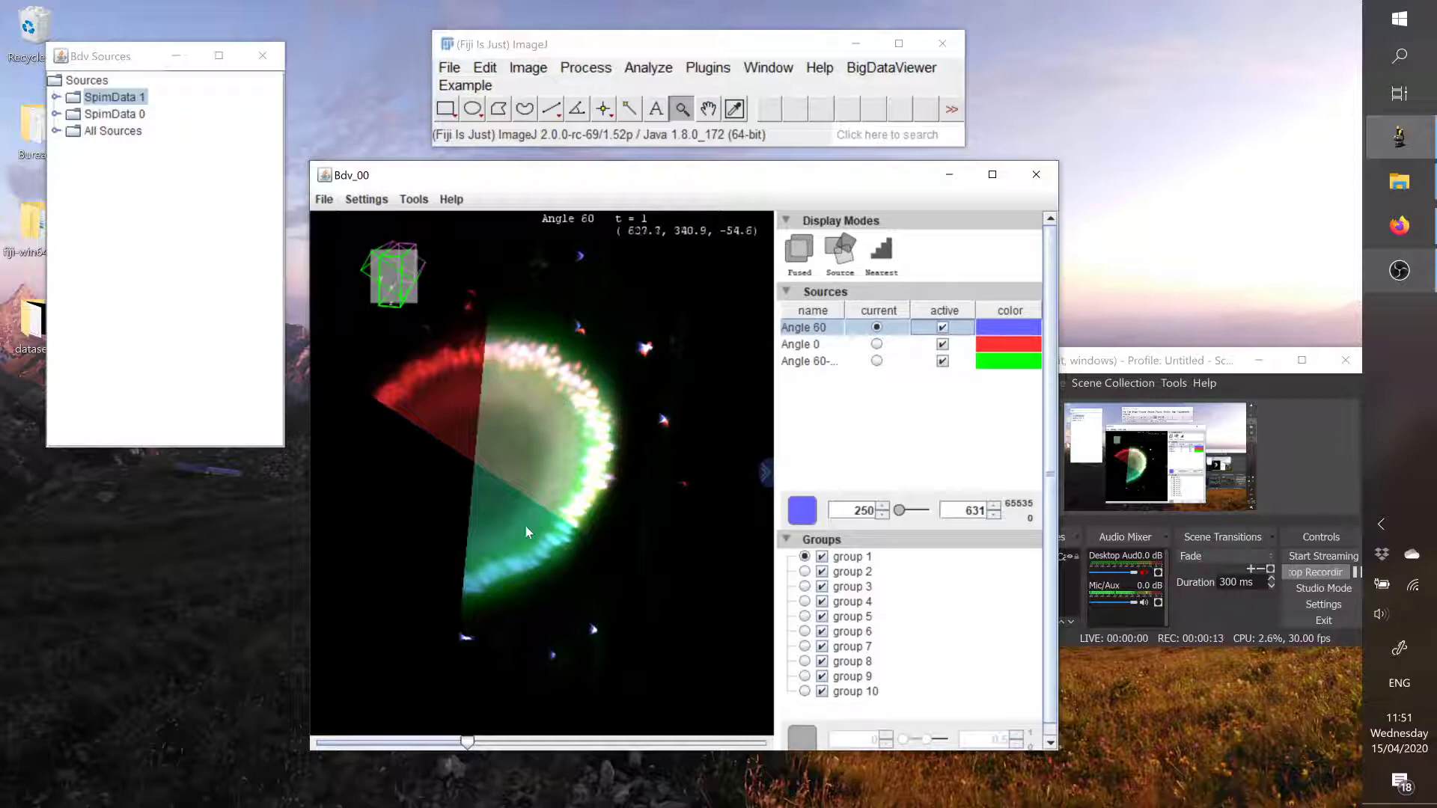
Step: Deactivate the red Angle 0 and blue Angle 60 sources to inspect the green source by itself
right_click_drag(409, 382, 473, 371)
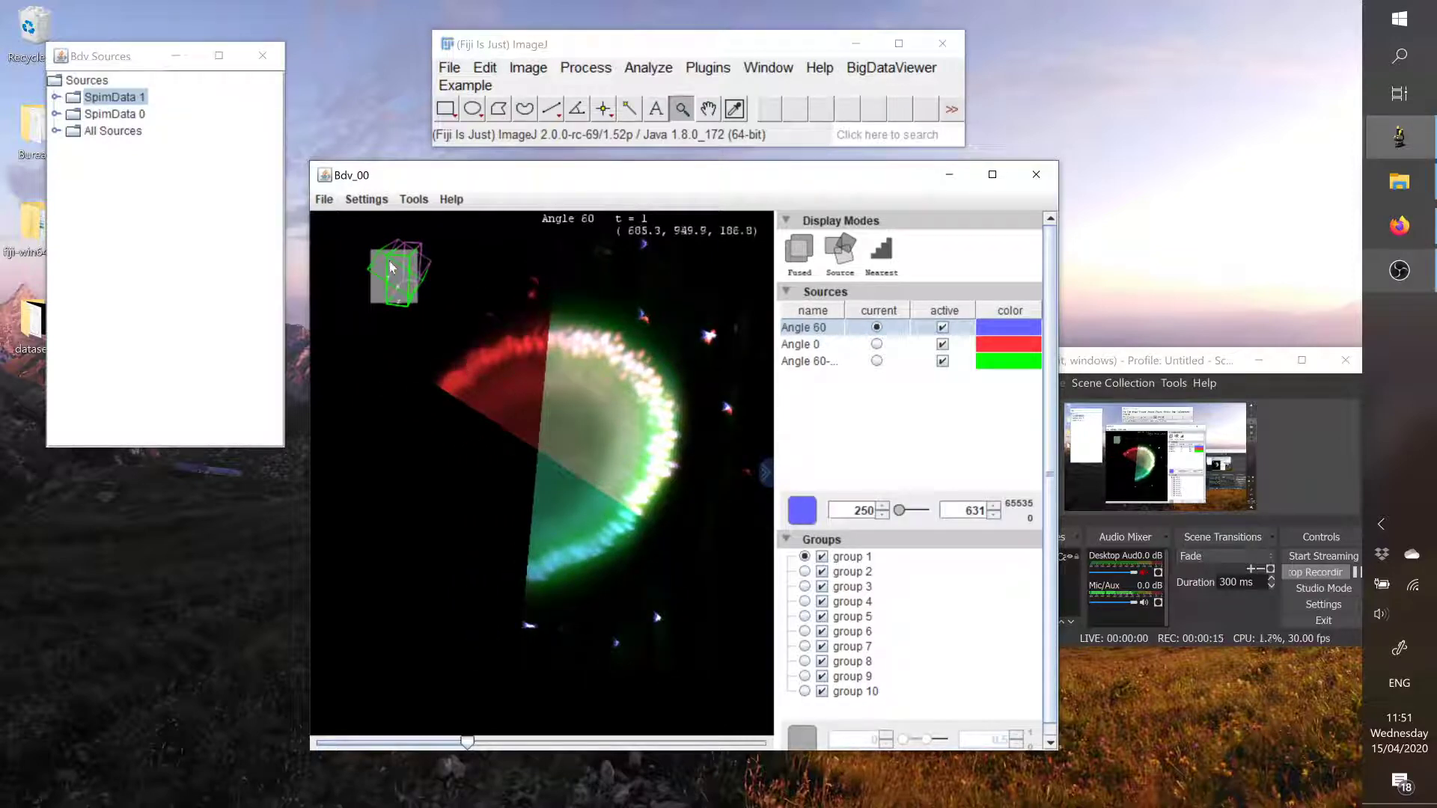
left_click(124, 113)
left_click(123, 97)
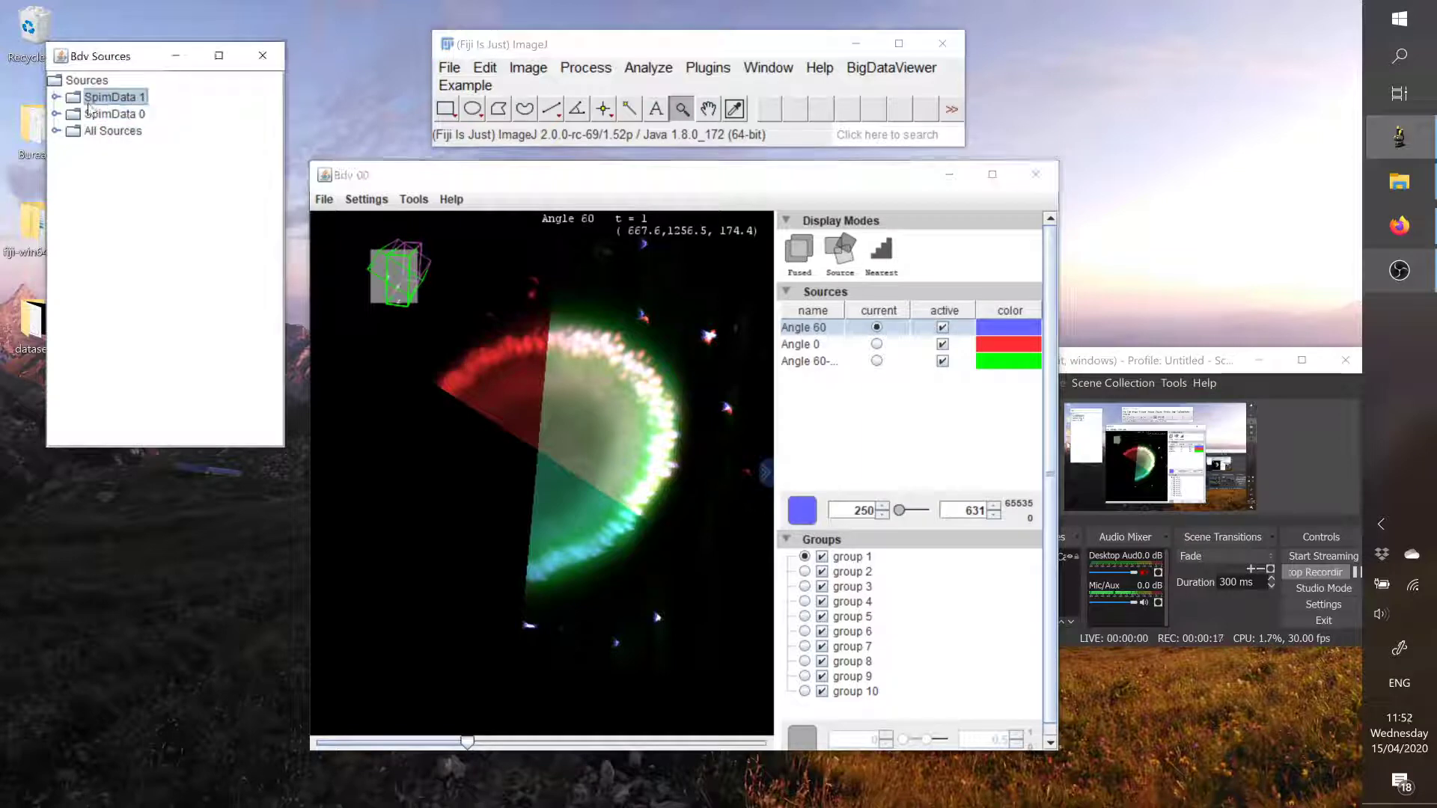
left_click(942, 344)
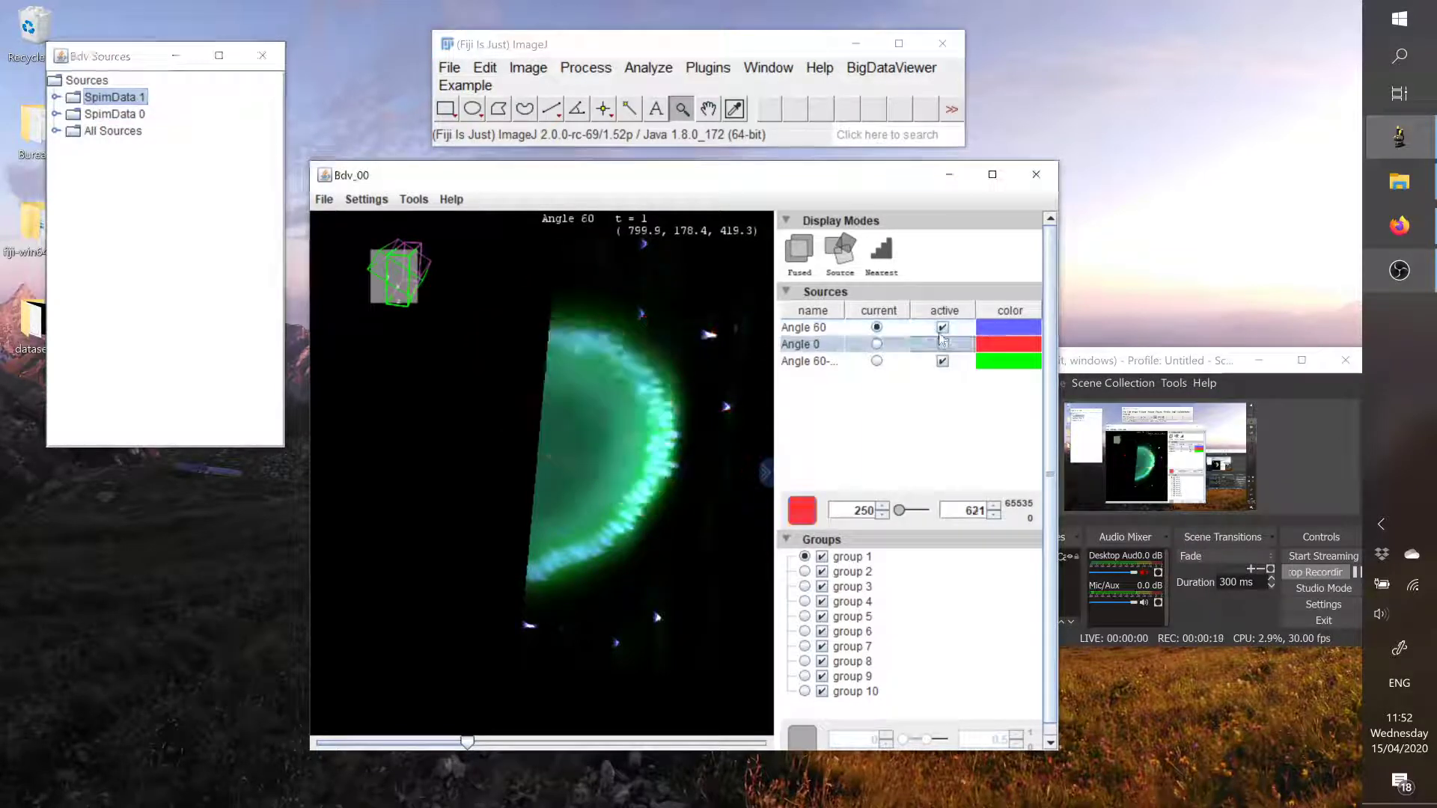
left_click(942, 327)
left_click_drag(608, 395, 629, 423)
Step: Delete the SpimData 1 sources from the source tree
left_click(103, 116)
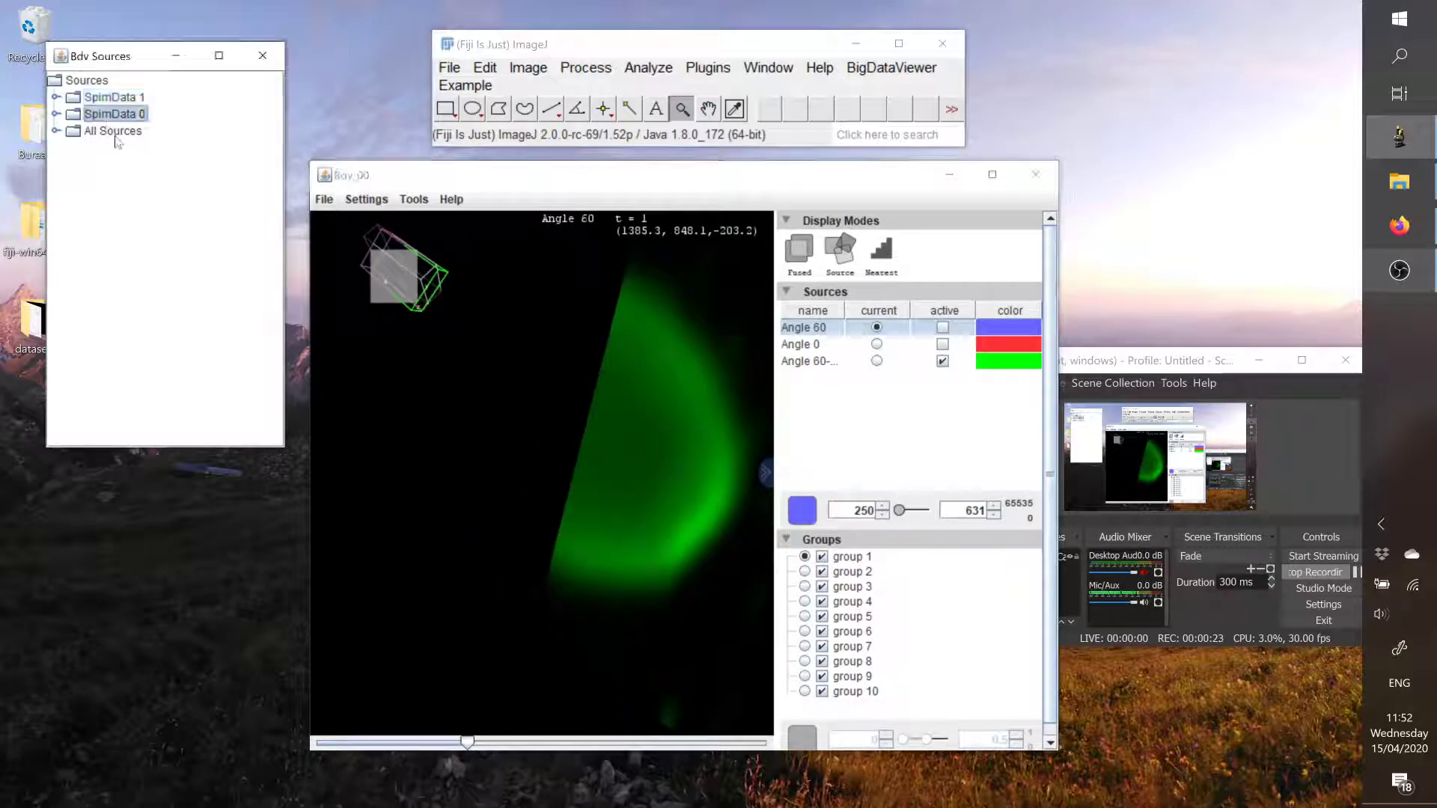
left_click(112, 131)
left_click(116, 98)
right_click(114, 101)
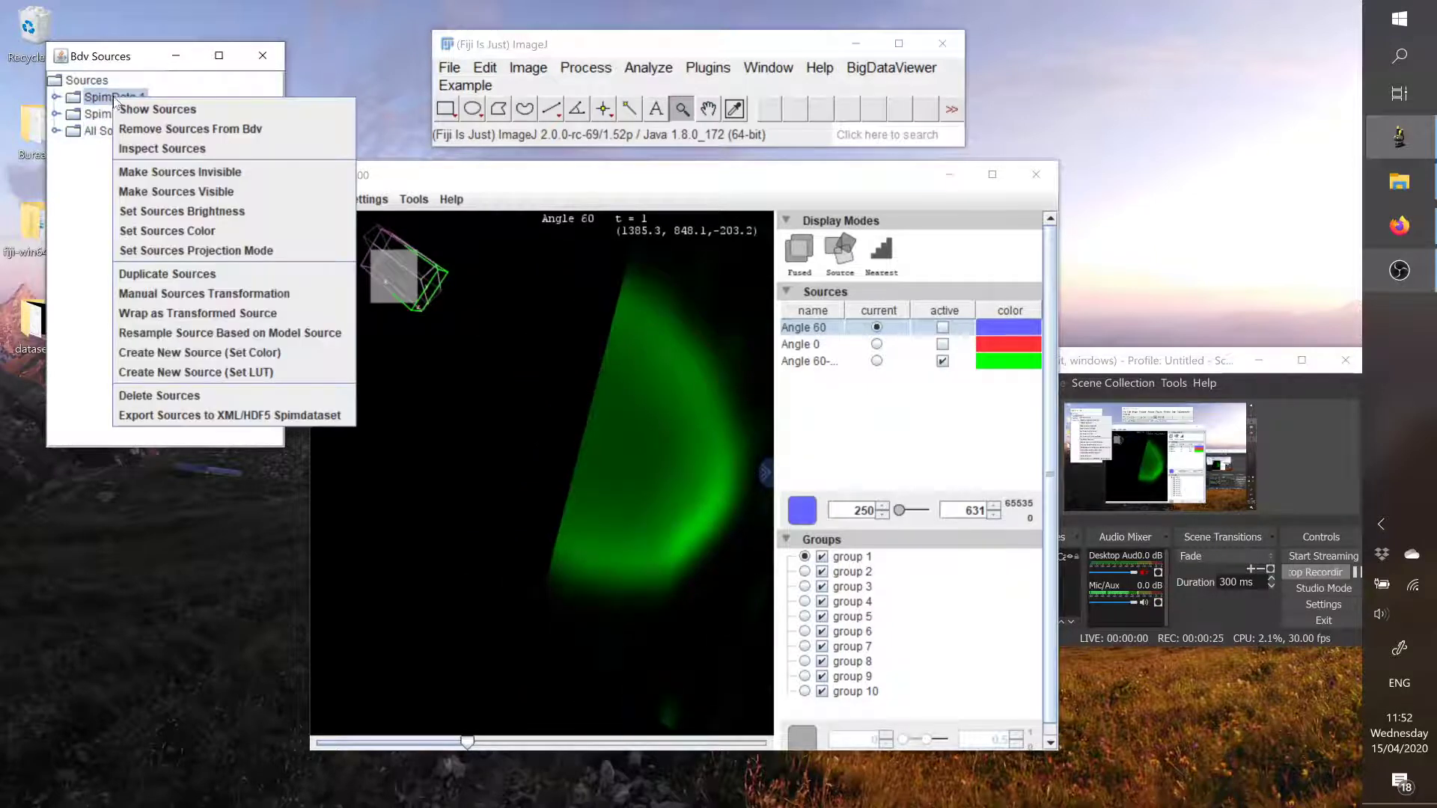
left_click(175, 396)
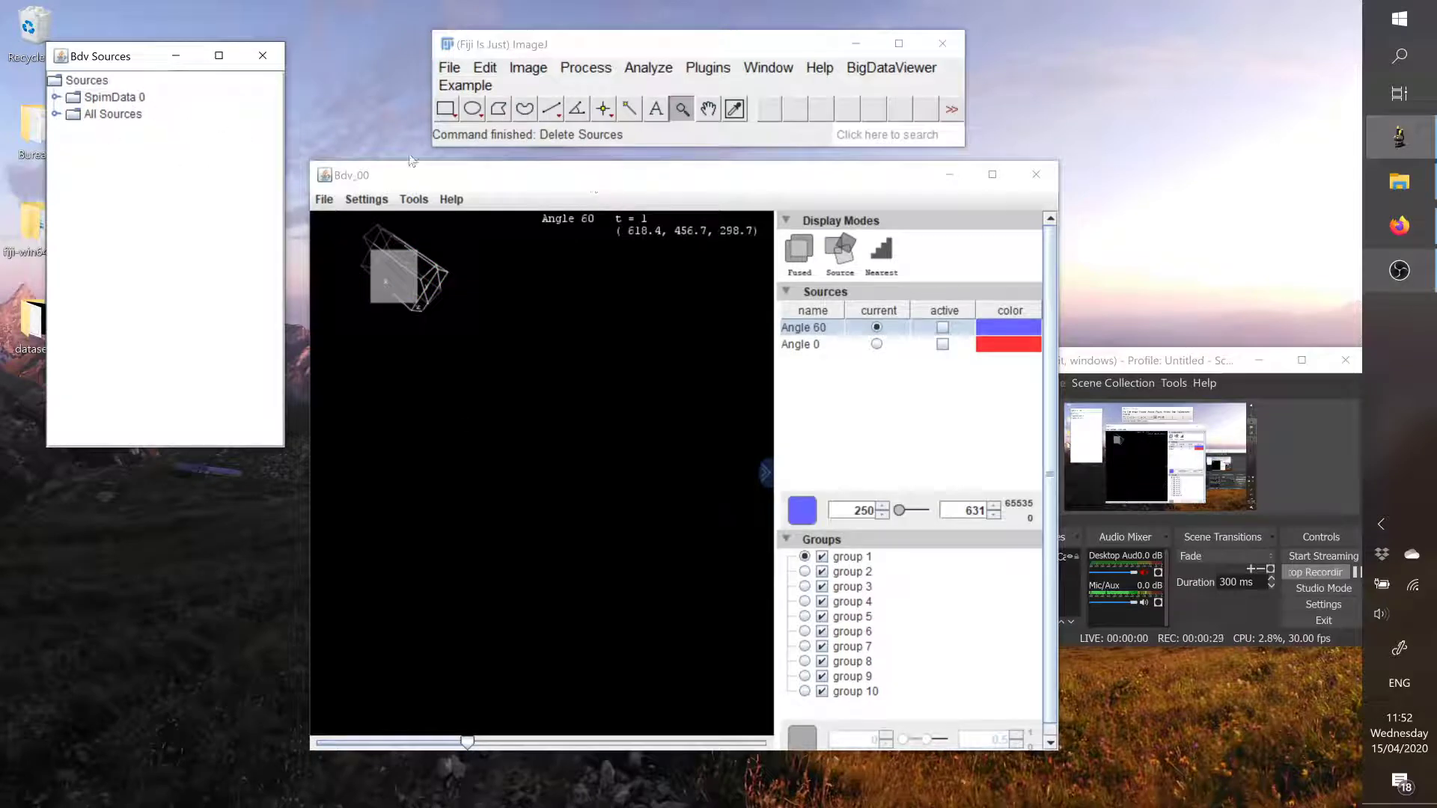
Step: Reactivate the Angle 60 and Angle 0 sources and align the embryo view to the XY plane
left_click(942, 327)
left_click(942, 345)
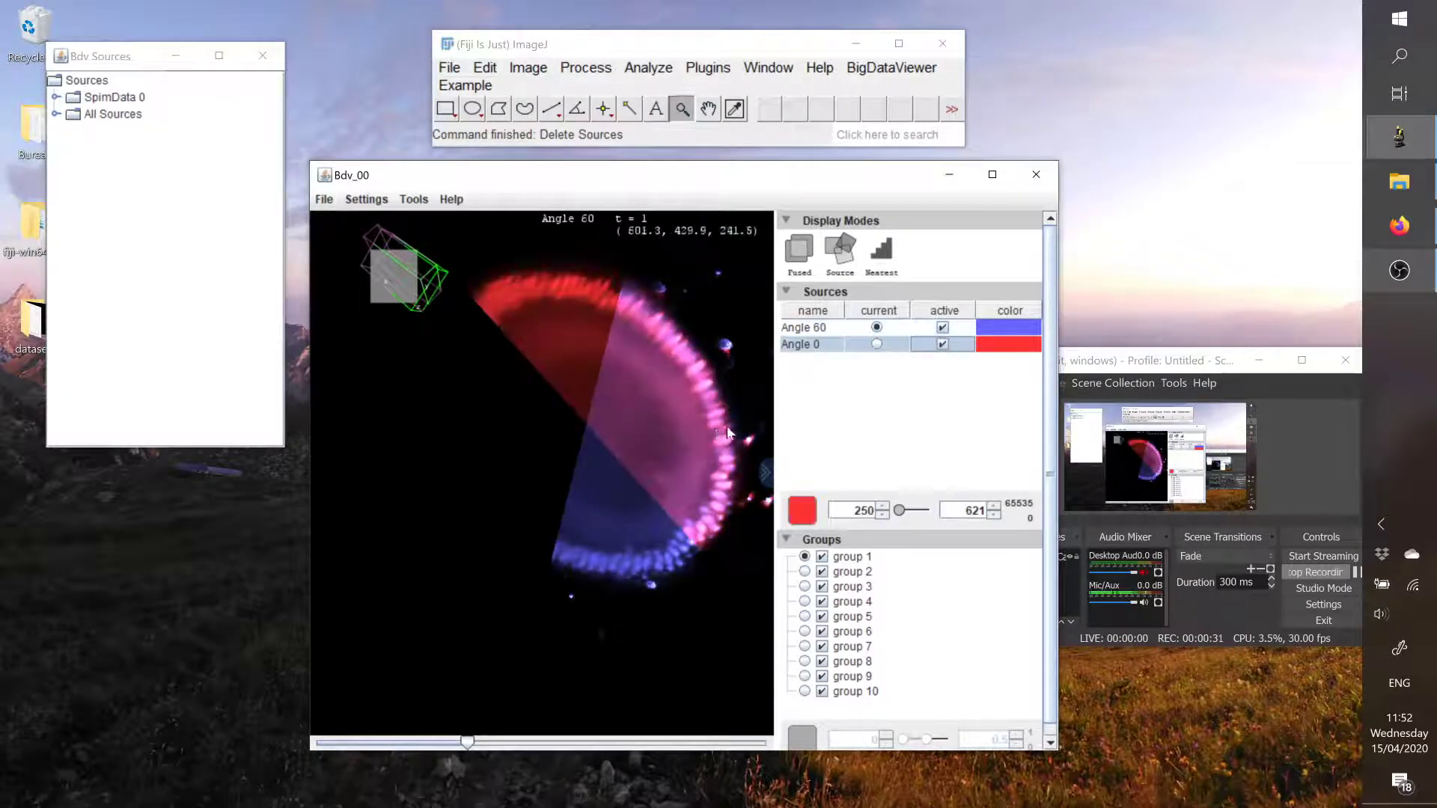
left_click_drag(584, 360, 660, 458)
key("shift+y")
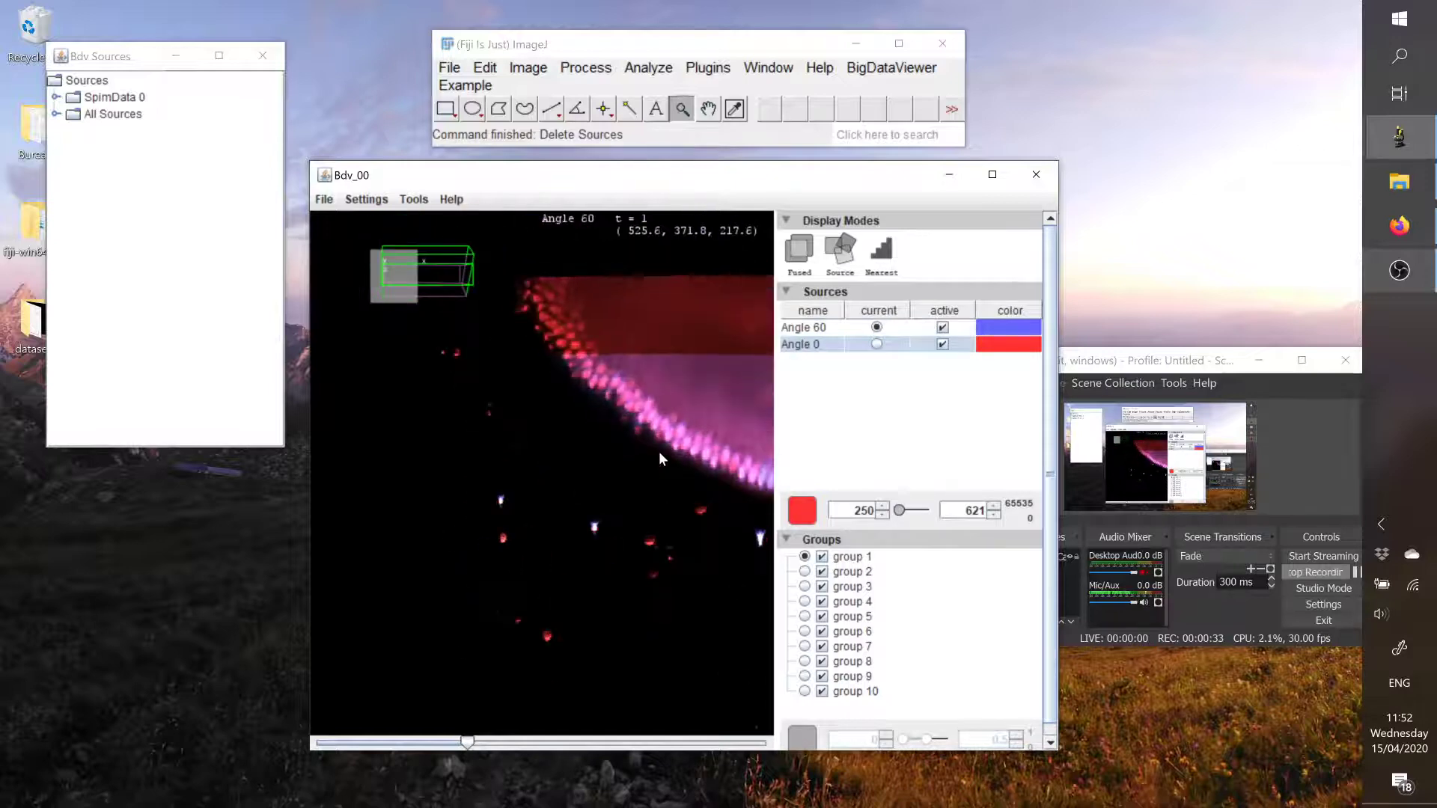
key("shift+z")
right_click_drag(635, 440, 408, 453)
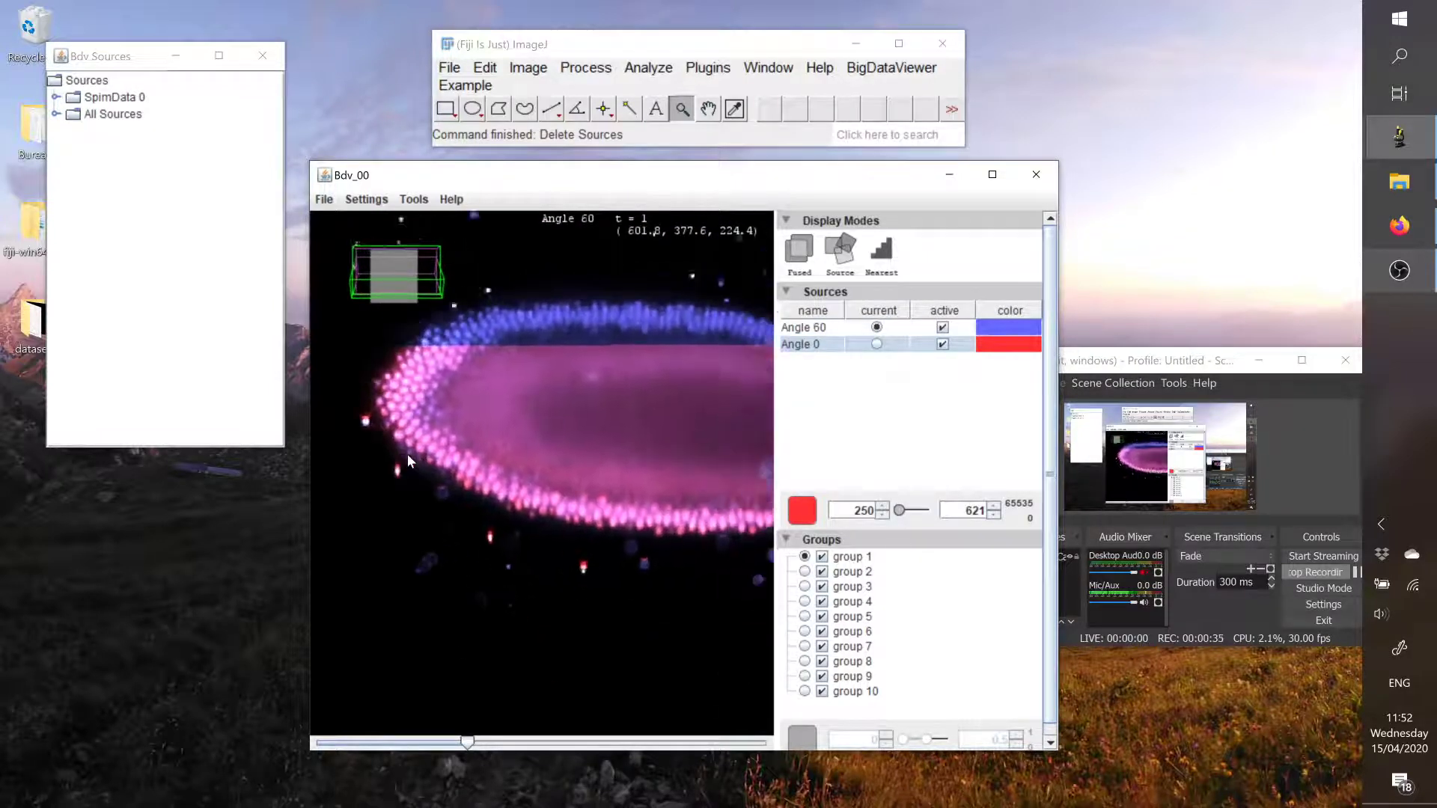
Step: Bring the embryo's surface nuclei into close view at timepoint 0 and collapse the viewer's side panel
scroll(550, 433, "down", 10)
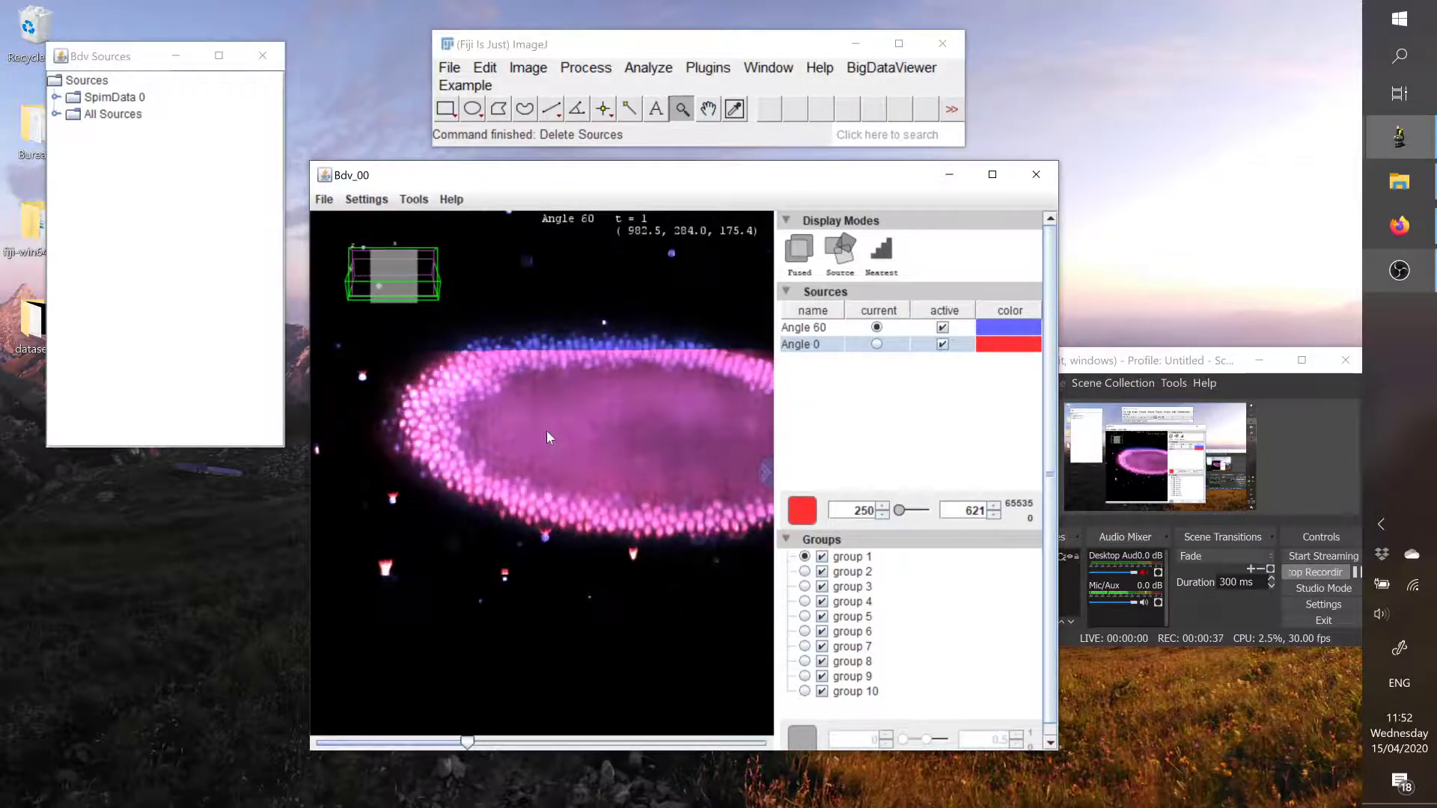
scroll(551, 429, "down", 5)
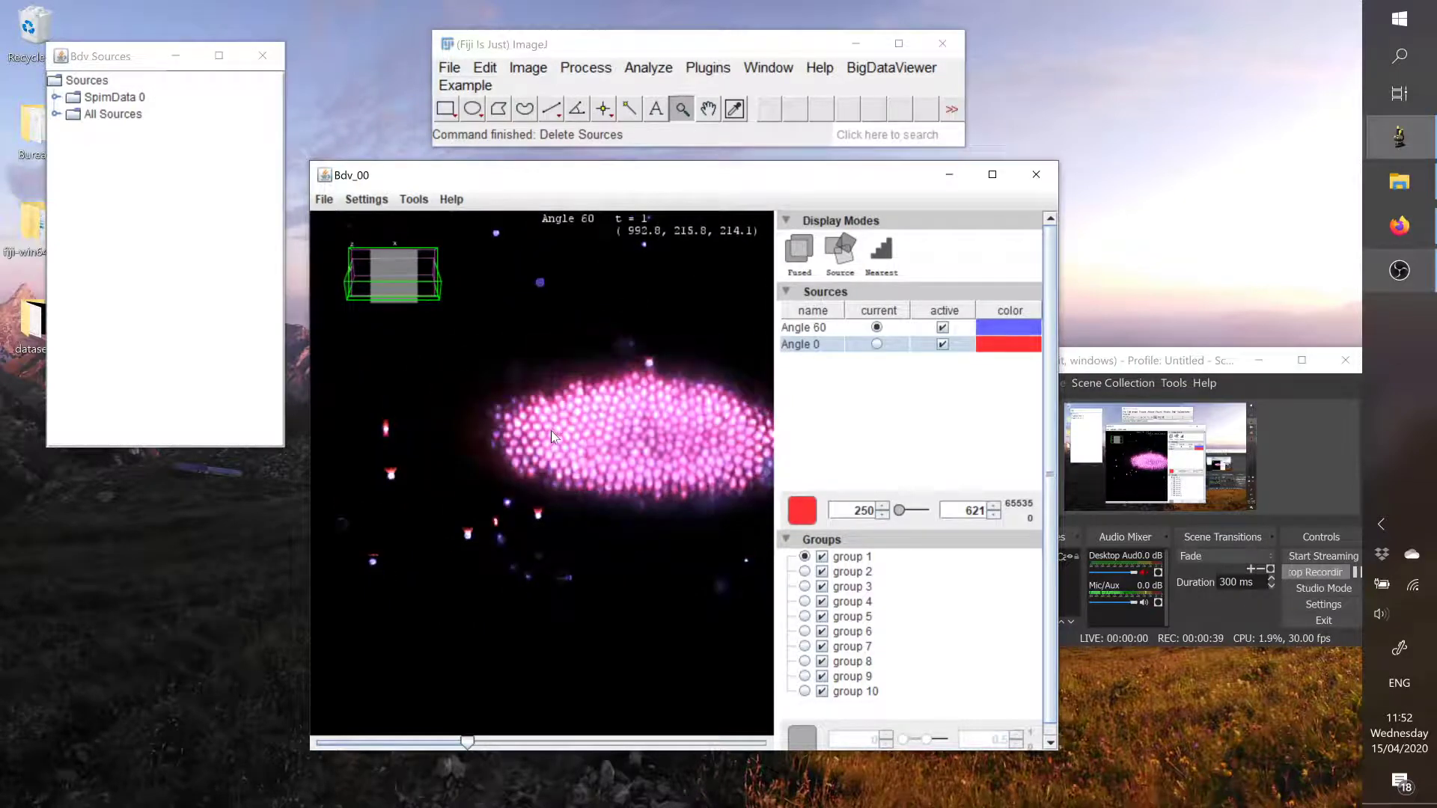
right_click_drag(692, 440, 593, 397)
left_click_drag(467, 742, 317, 742)
scroll(544, 483, "up", 8, "ctrl")
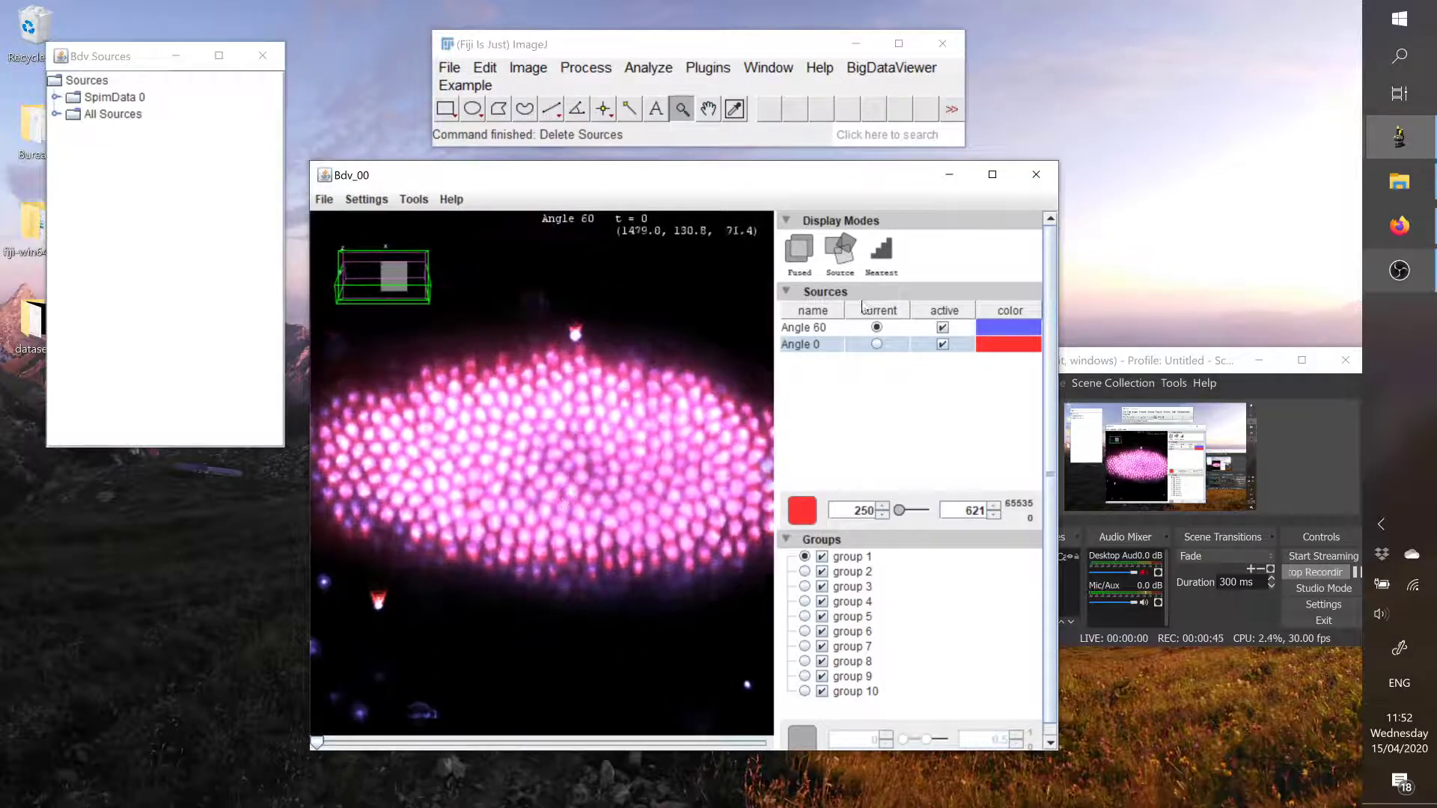
left_click(771, 473)
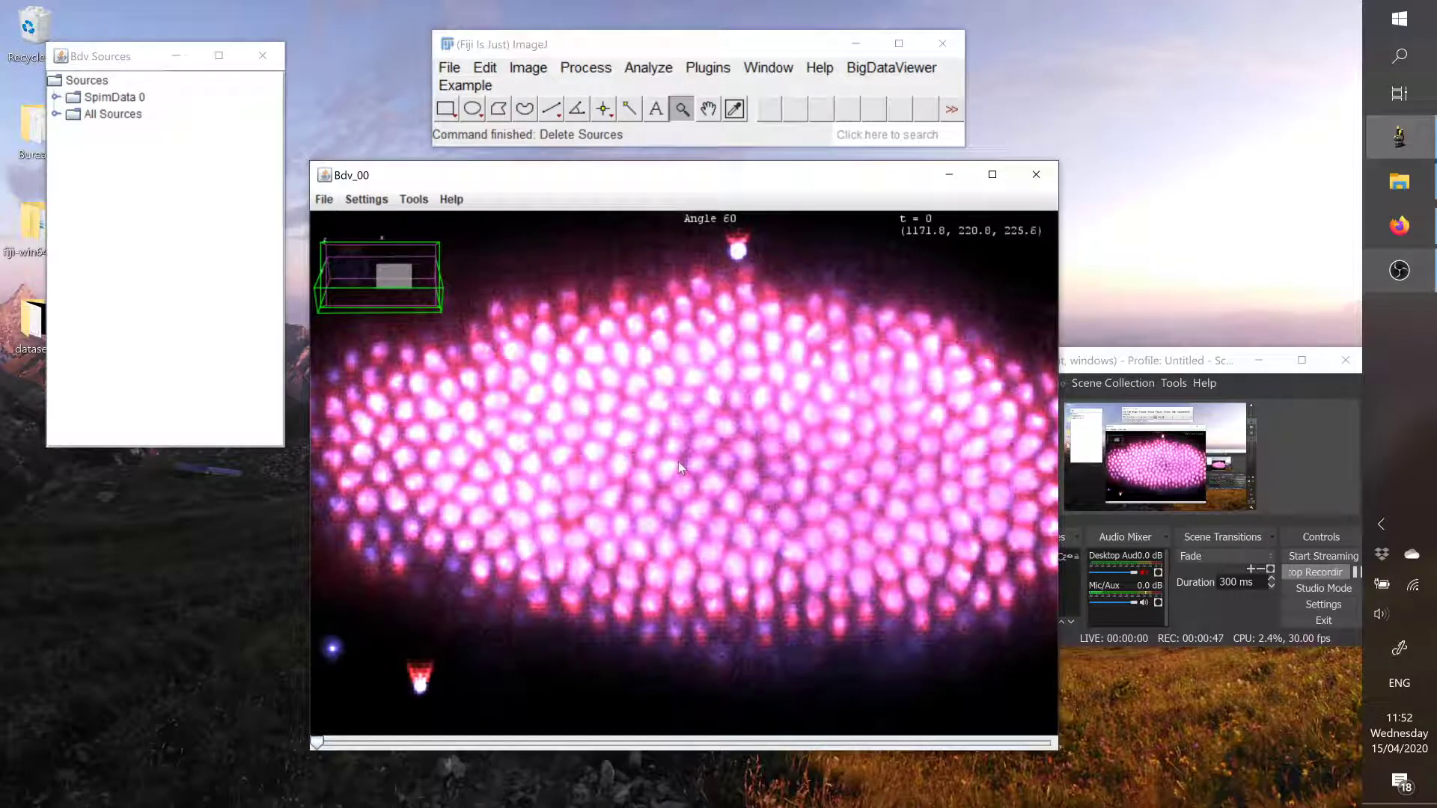
Step: Rotate the embryo slightly counter-clockwise and centre the whole nuclei-covered surface in the viewer
key("Right")
key("Right")
key("Right")
key("Right")
key("Right")
key("Right")
key("Right")
key("Right")
key("Right")
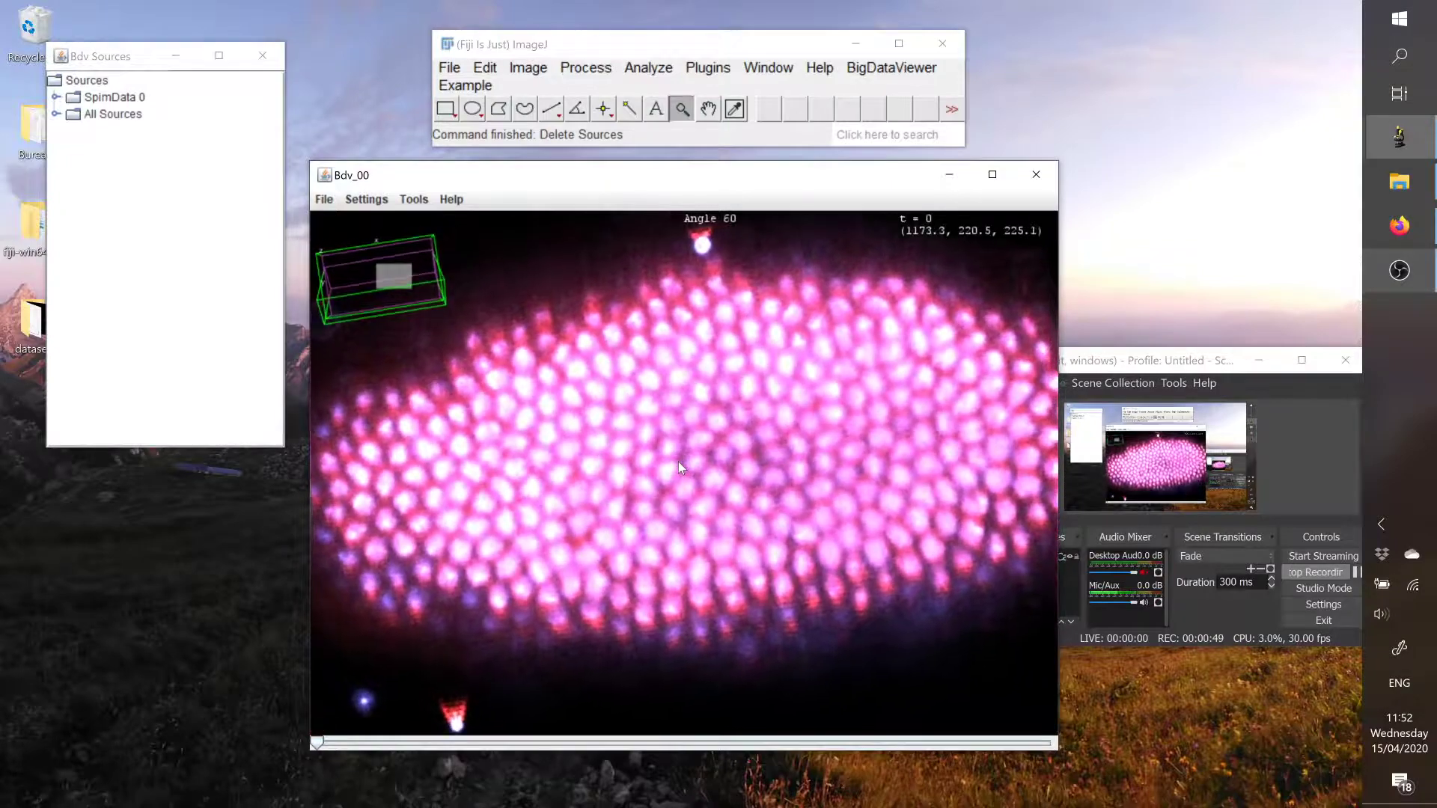
key("Down")
key("Down")
key("Down")
scroll(678, 461, "down", 10)
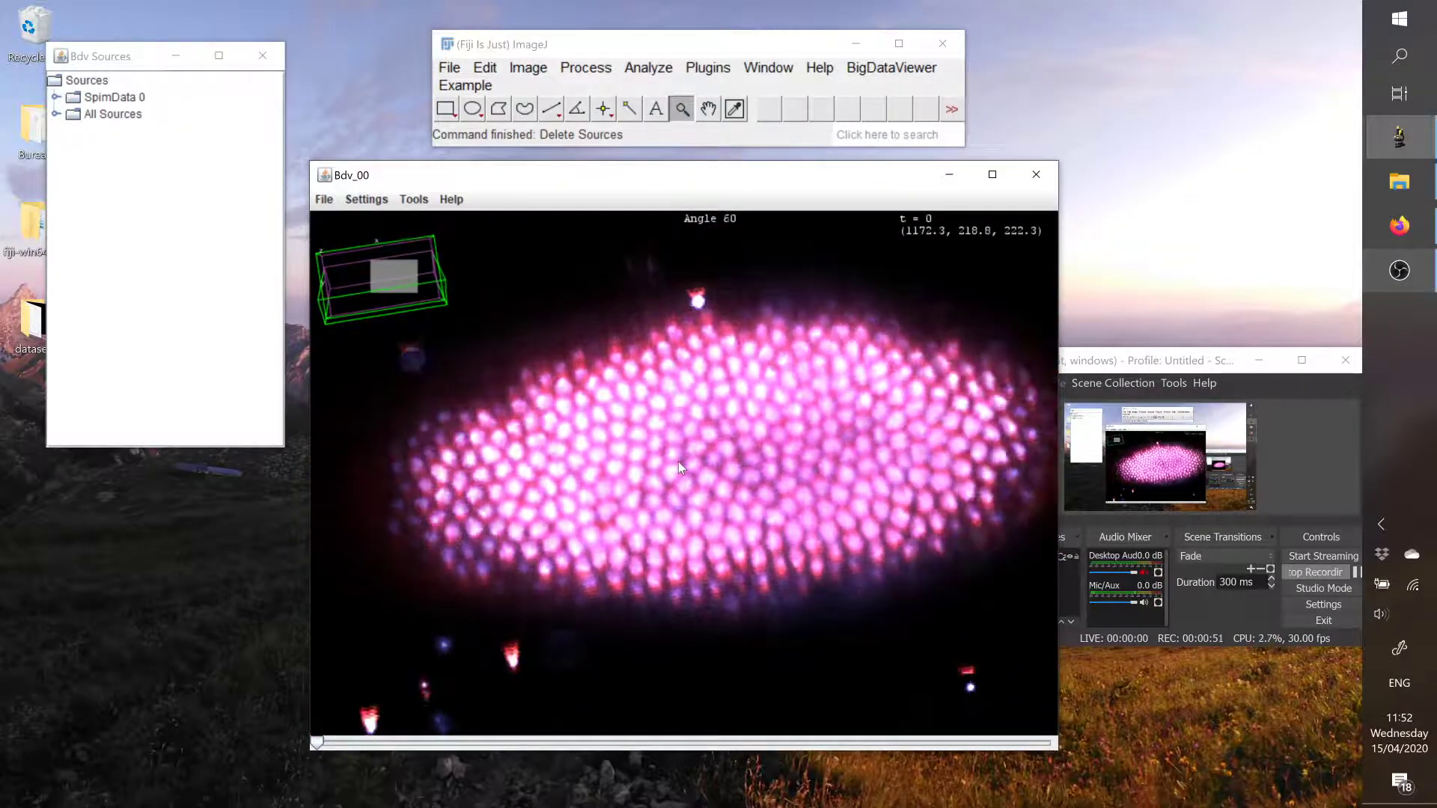
right_click_drag(800, 451, 697, 448)
Step: Step through the depth slices and settle on one where surface nuclei fill most of the embryo
scroll(695, 446, "down", 5)
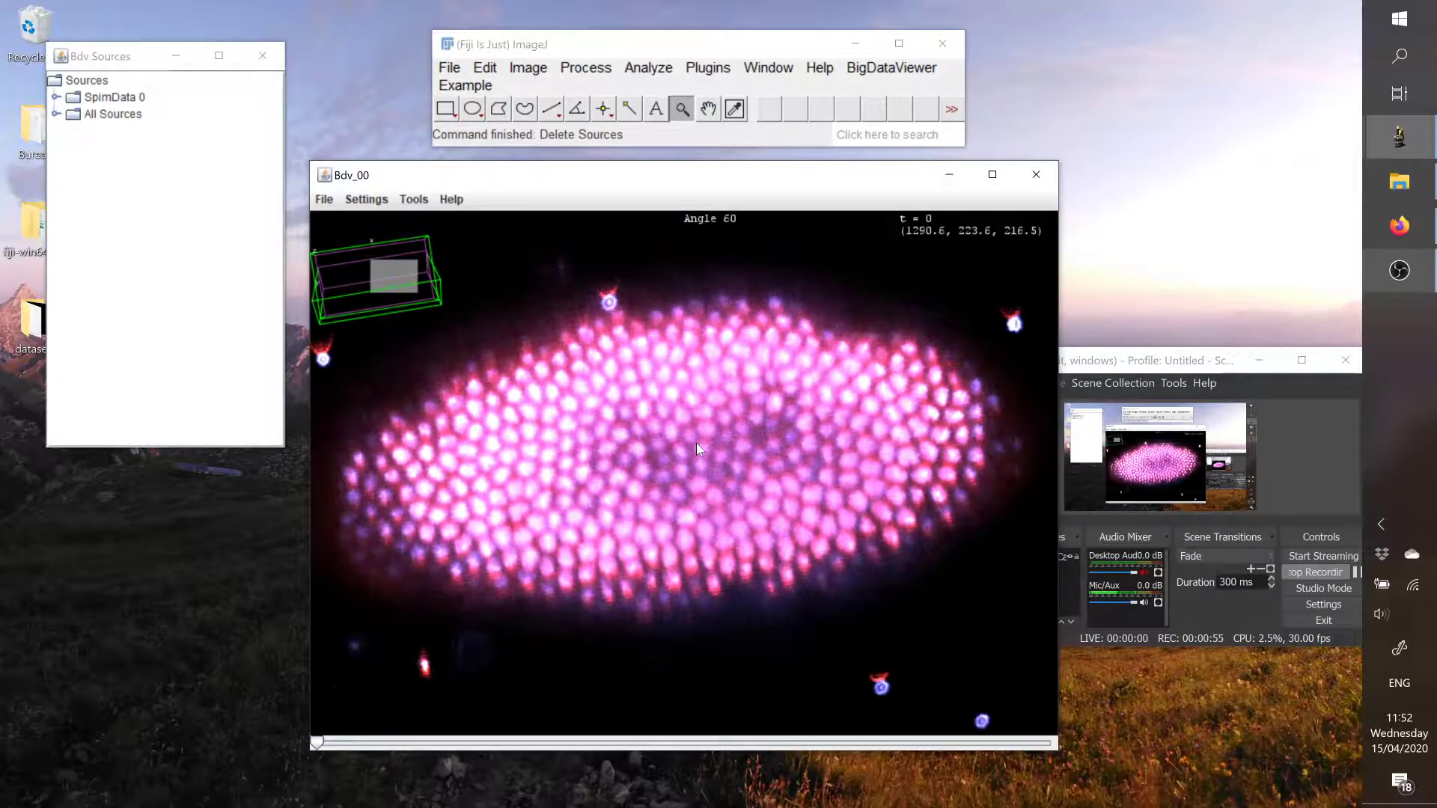
scroll(702, 445, "up", 7)
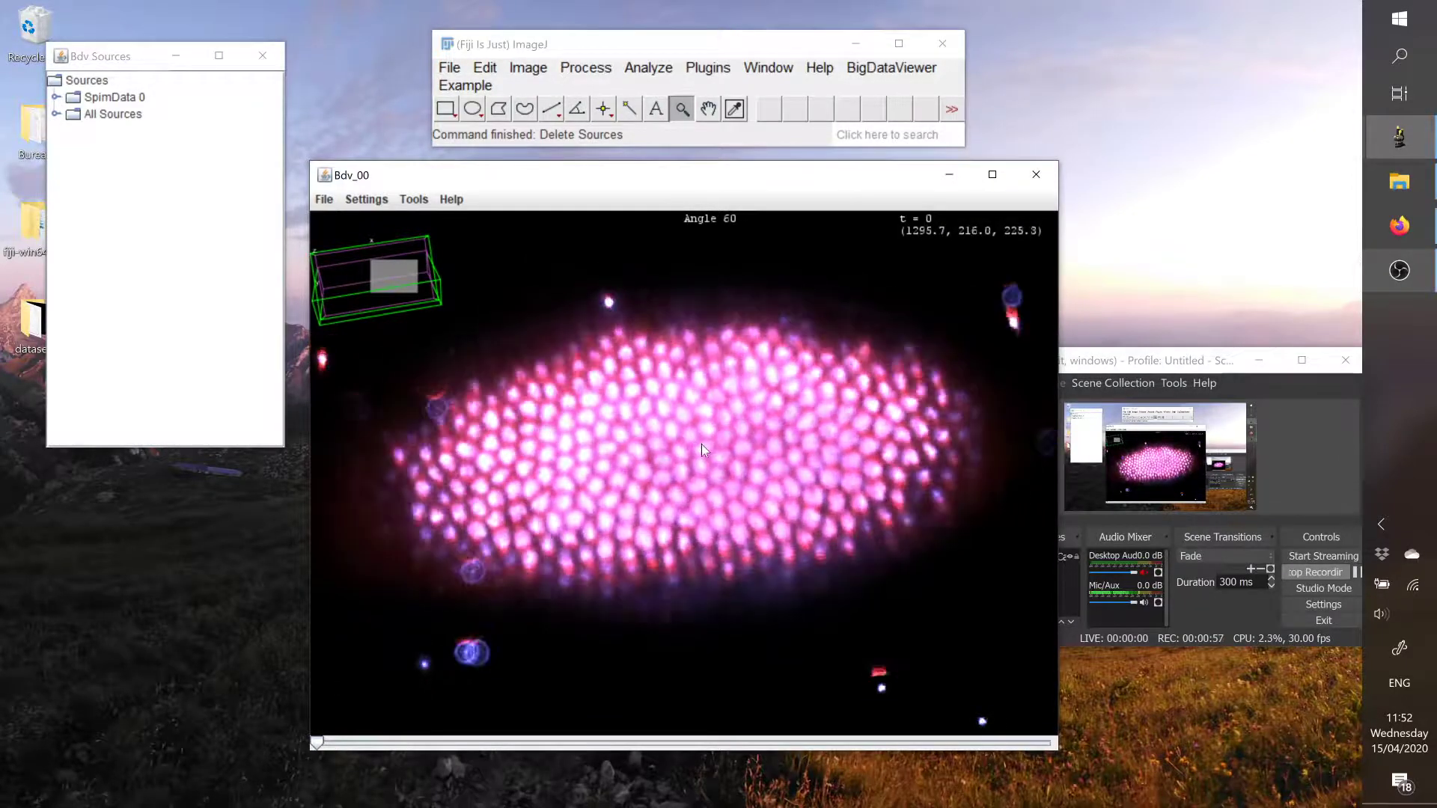
scroll(699, 441, "down", 10)
scroll(703, 449, "up", 10)
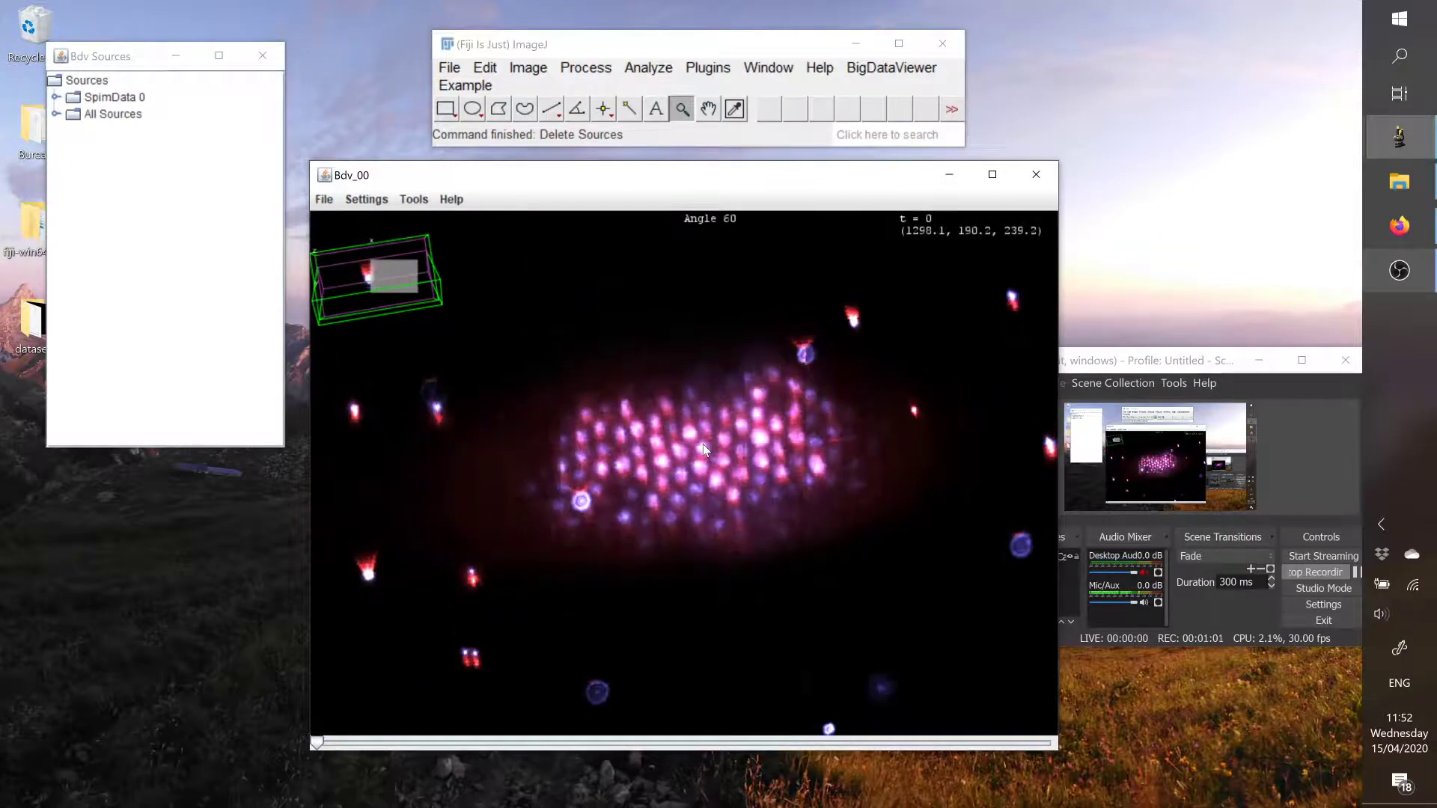
scroll(699, 442, "down", 5)
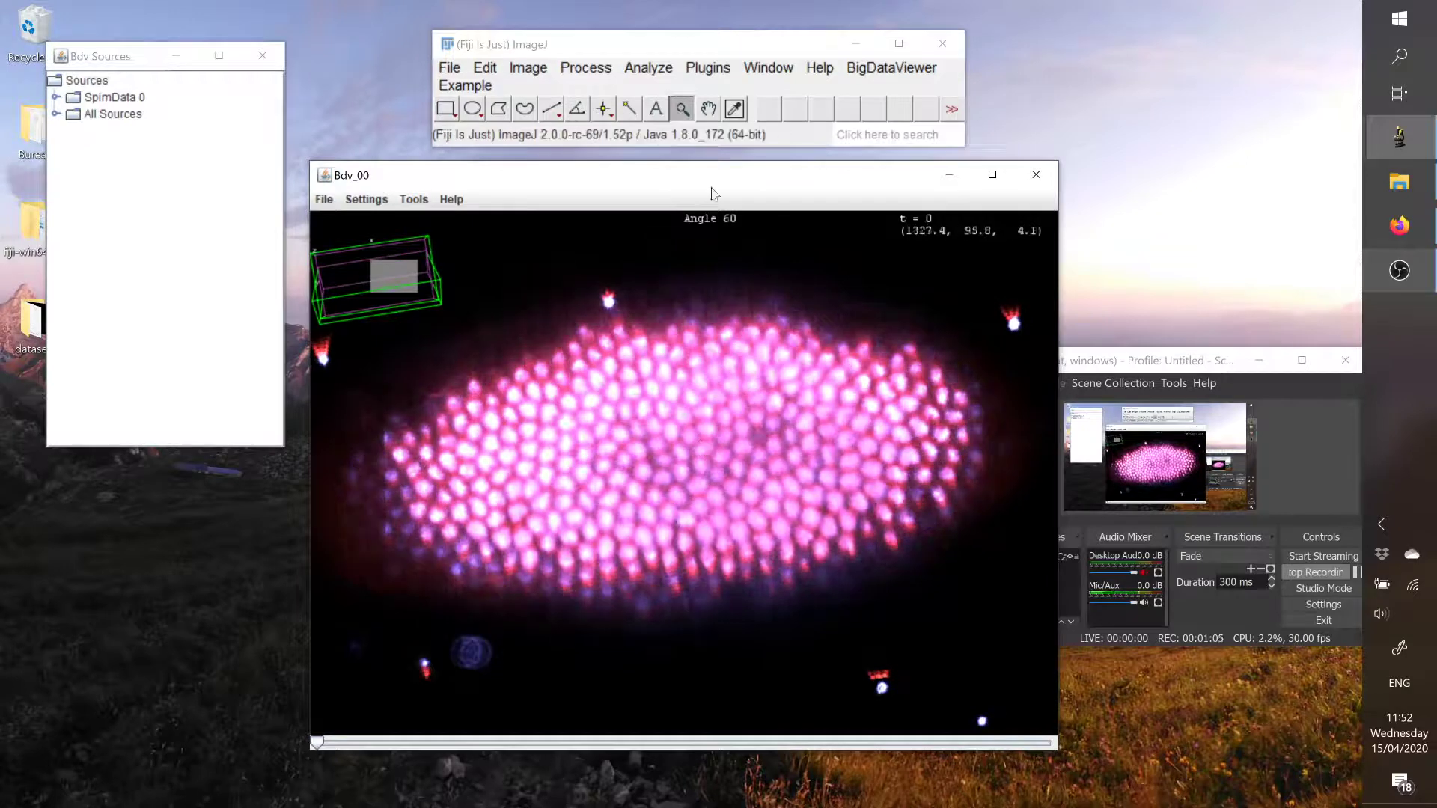
Step: Start the Current View To ImagePlus export for the BigDataViewer sources, keeping the embryo viewer partly visible
left_click_drag(711, 176, 575, 175)
left_click(881, 69)
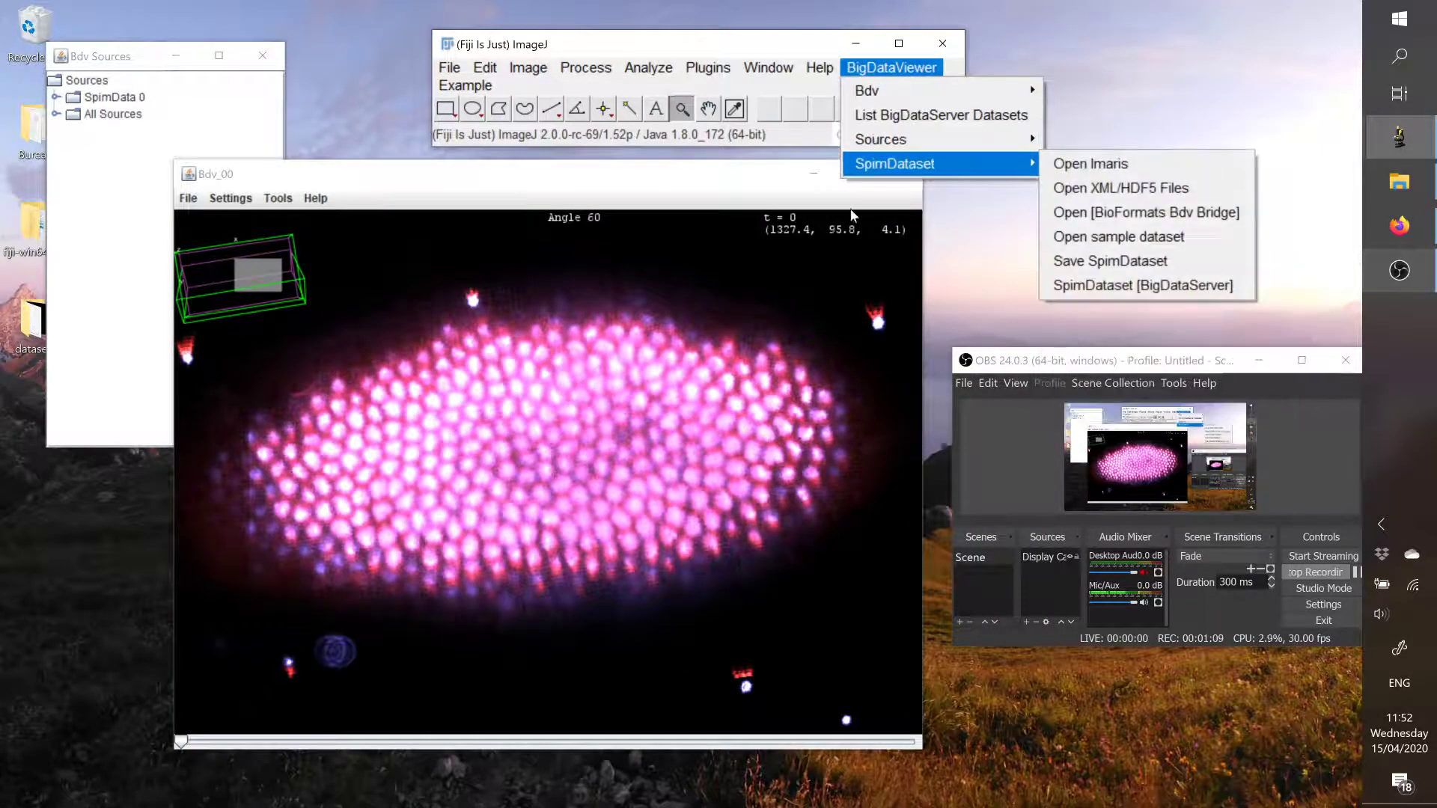
mouse_move(904, 140)
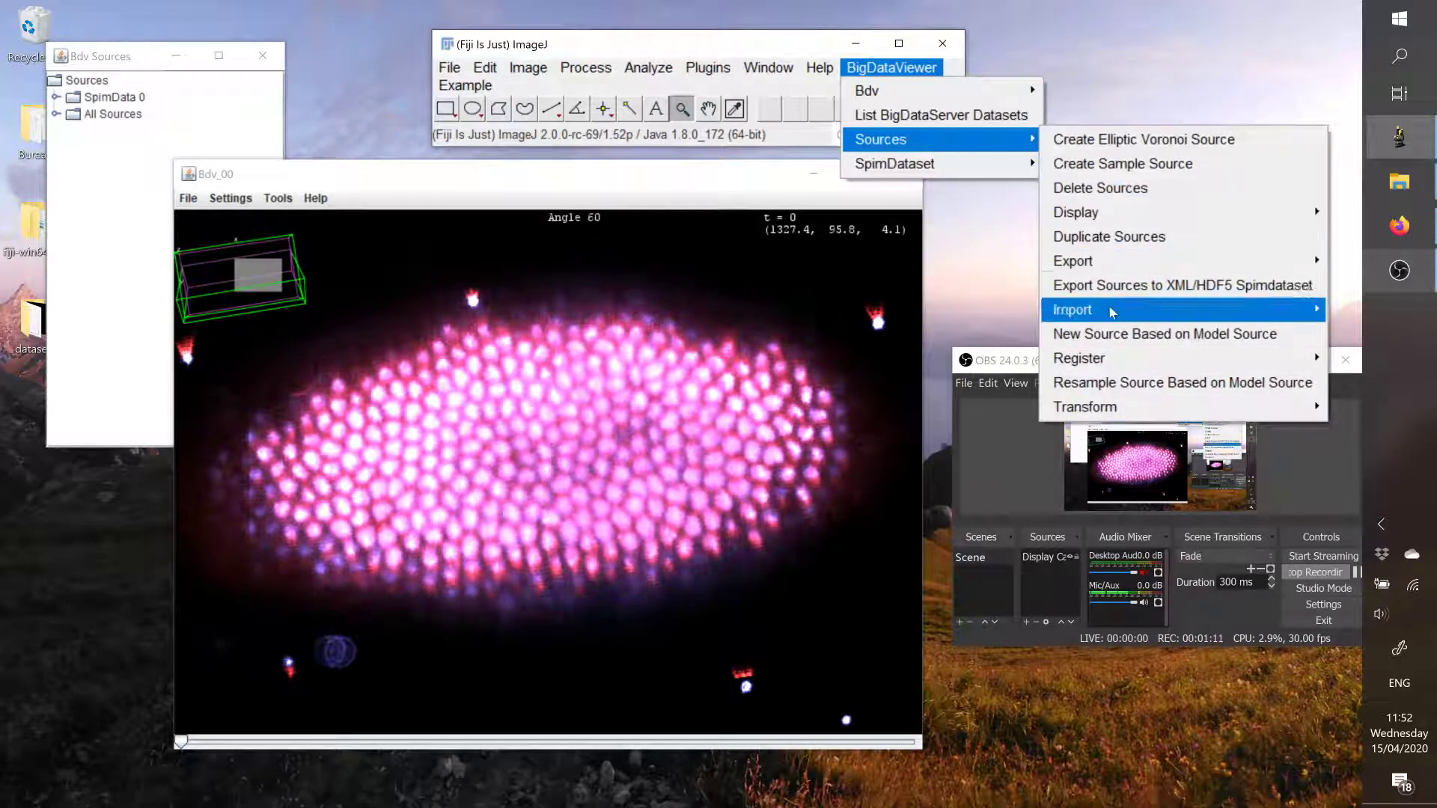
mouse_move(1055, 261)
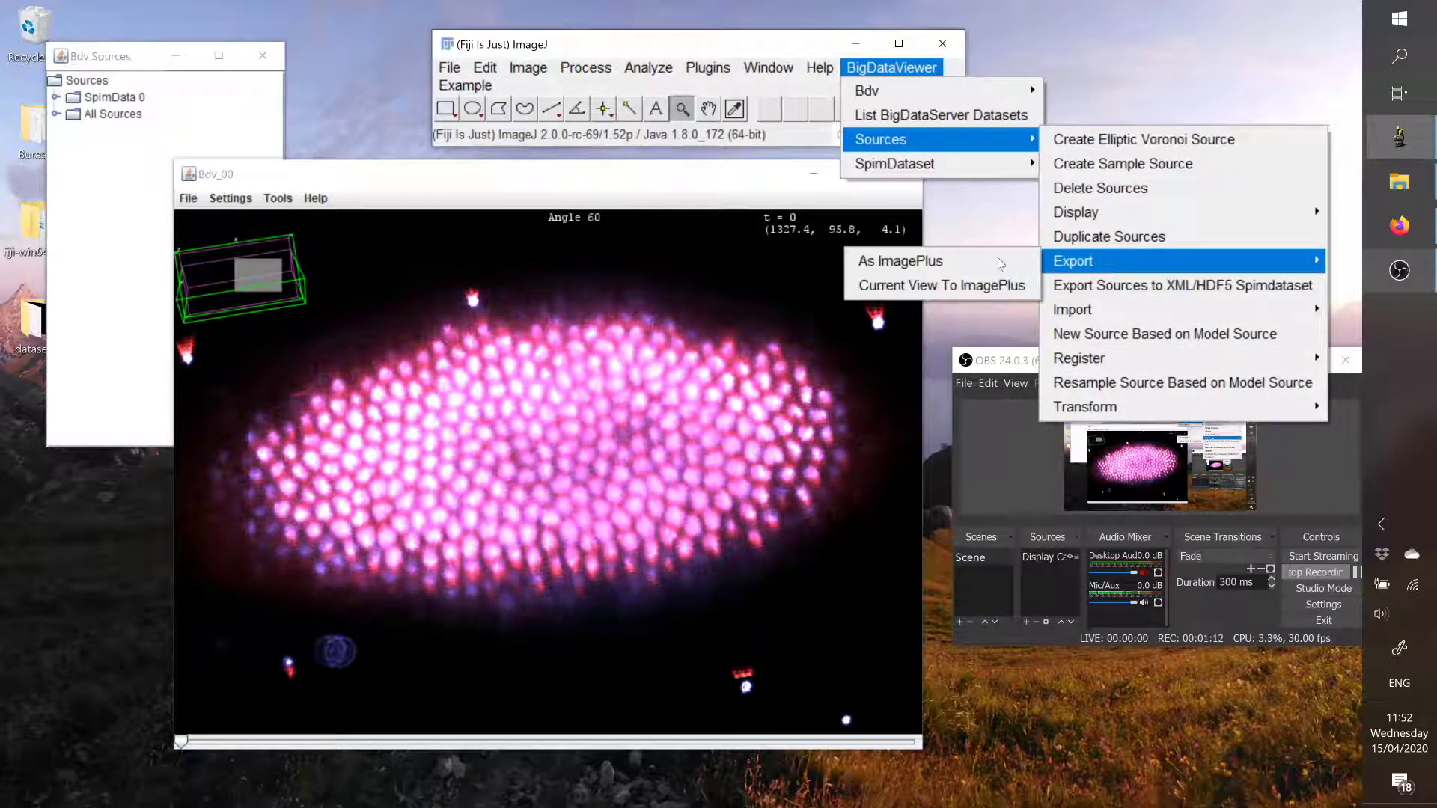
left_click(966, 289)
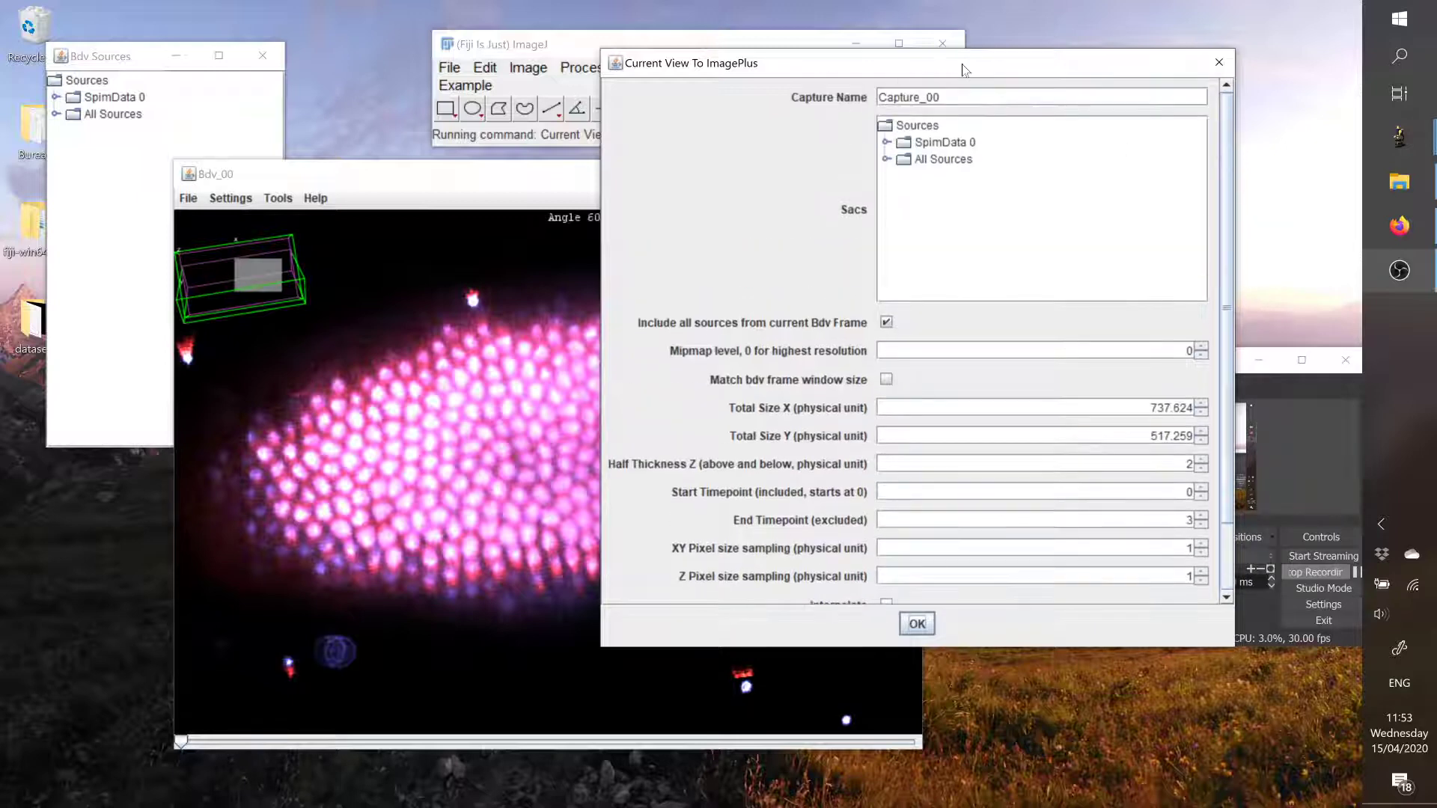
left_click_drag(956, 62, 896, 101)
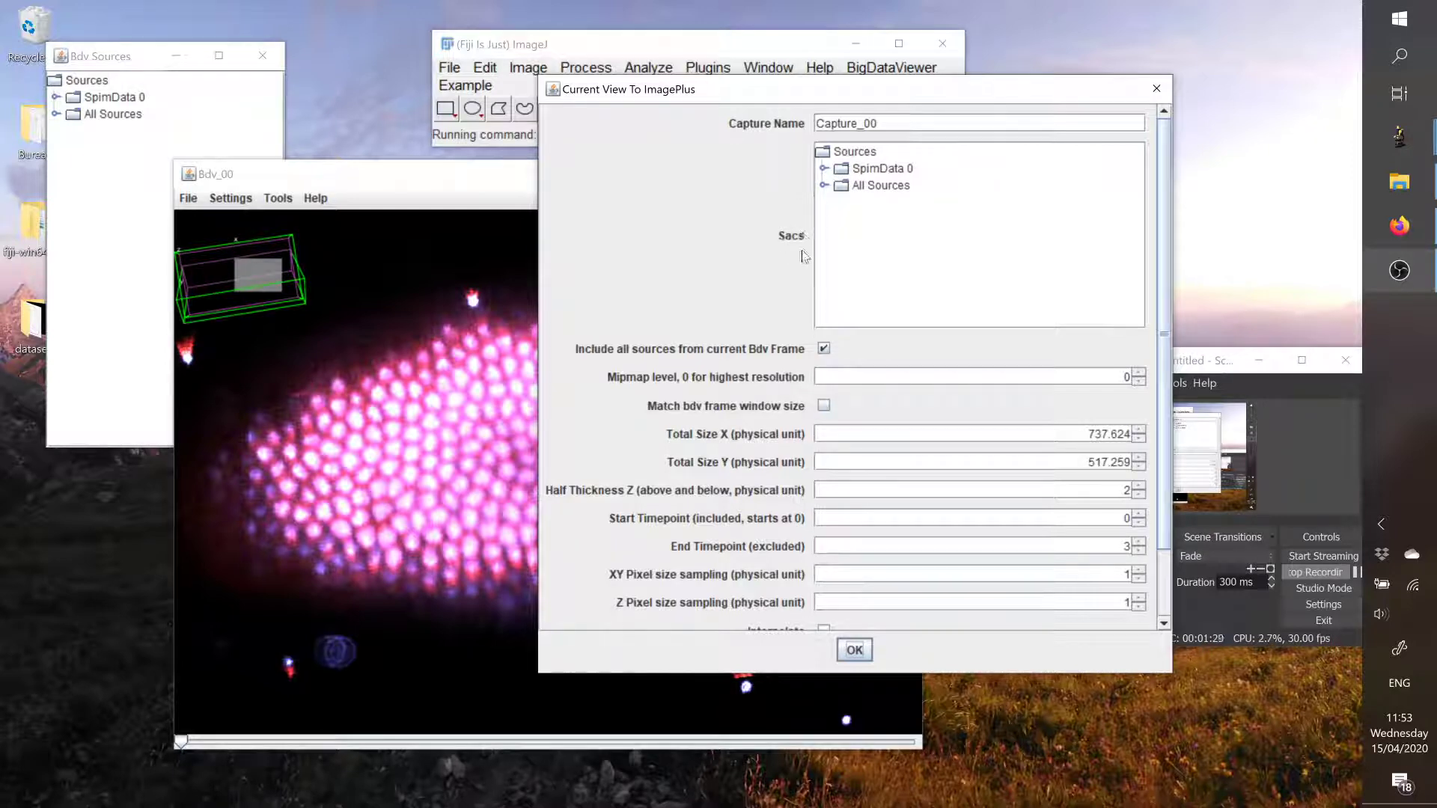
Step: Choose All Sources for the capture and set the mipmap level to 1
left_click(824, 186)
left_click(841, 202)
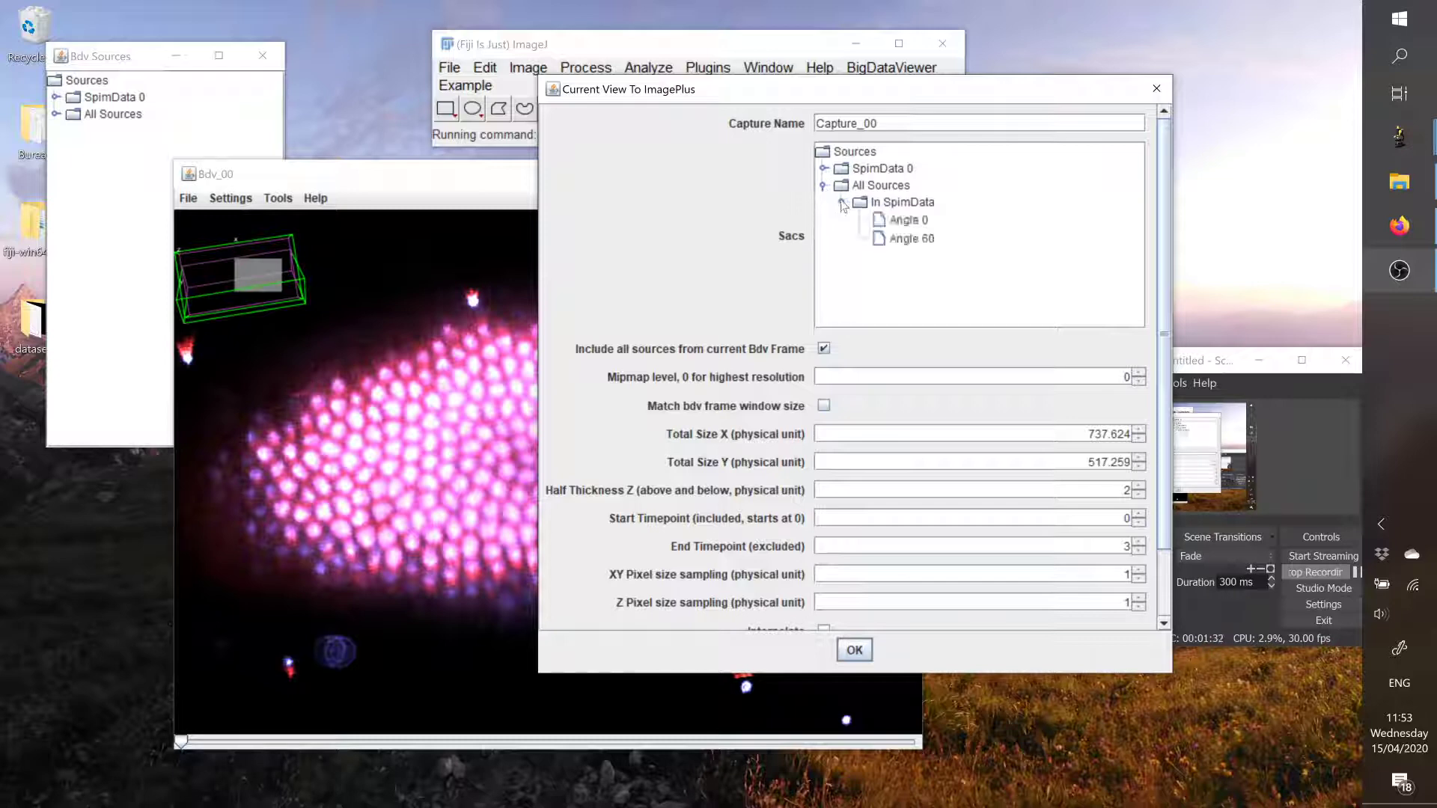
left_click(906, 220)
left_click(906, 239)
left_click(894, 221)
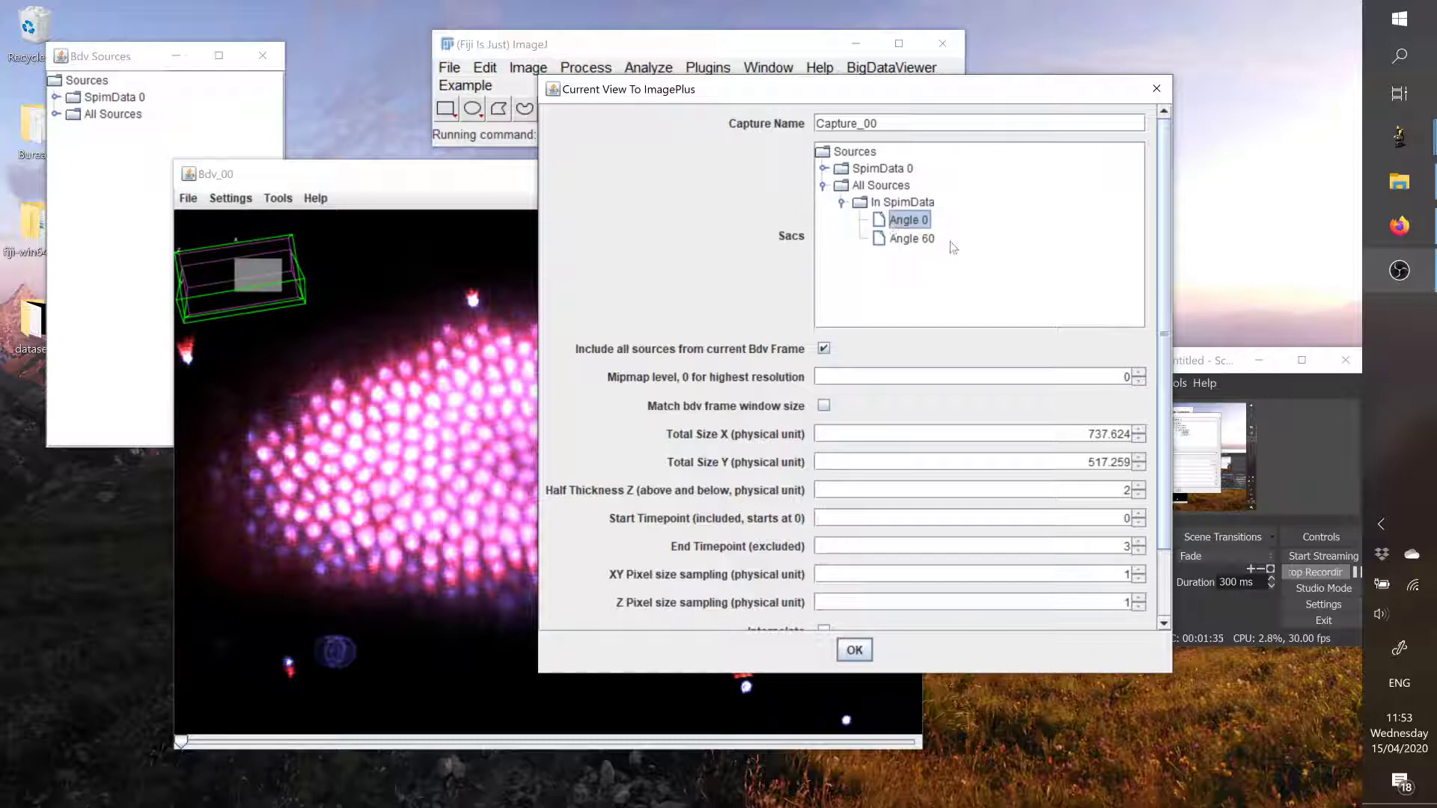
left_click(824, 187)
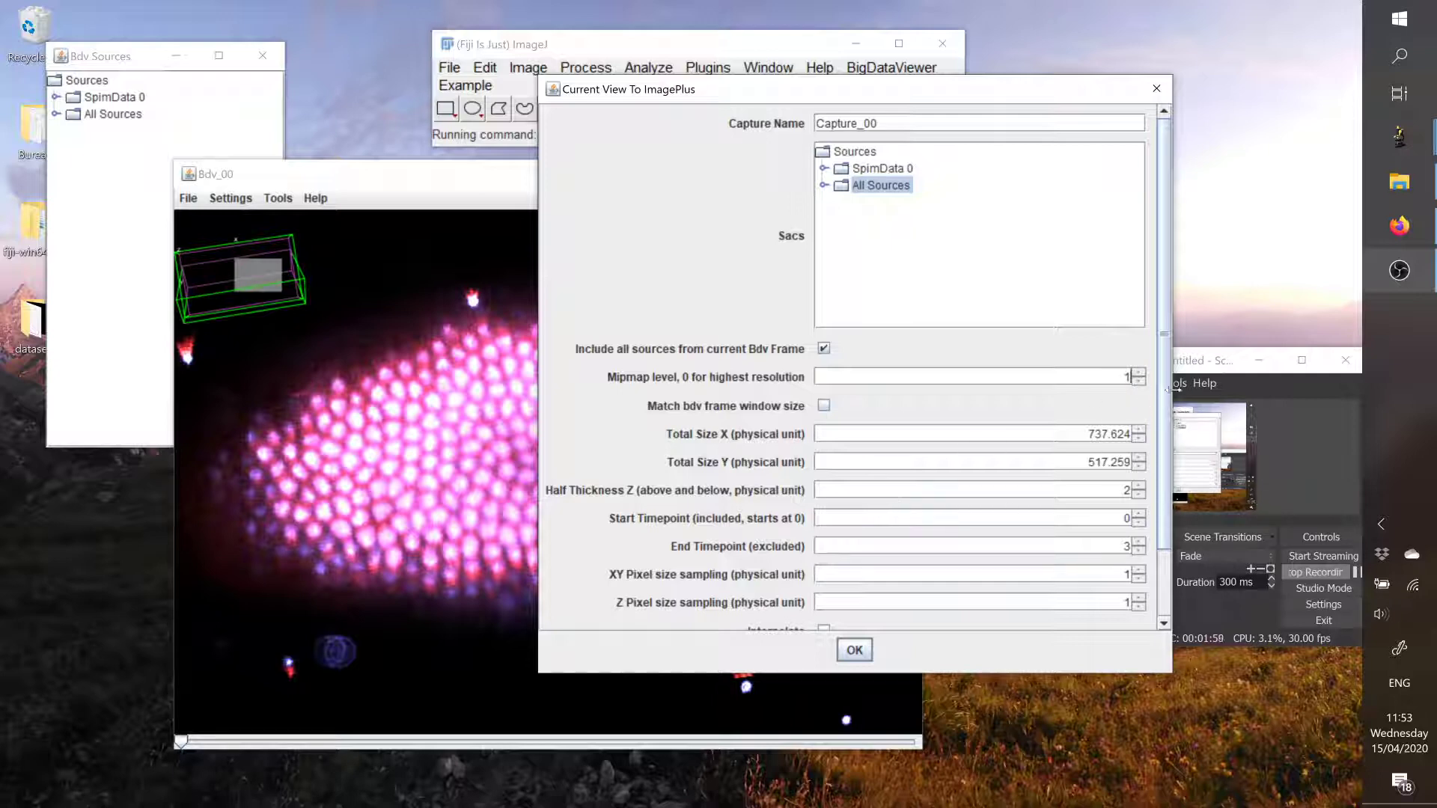
Step: Match the capture size to the Bdv frame window size
scroll(1169, 379, "down", 1)
scroll(1169, 378, "up", 1)
left_click_drag(909, 97, 1060, 138)
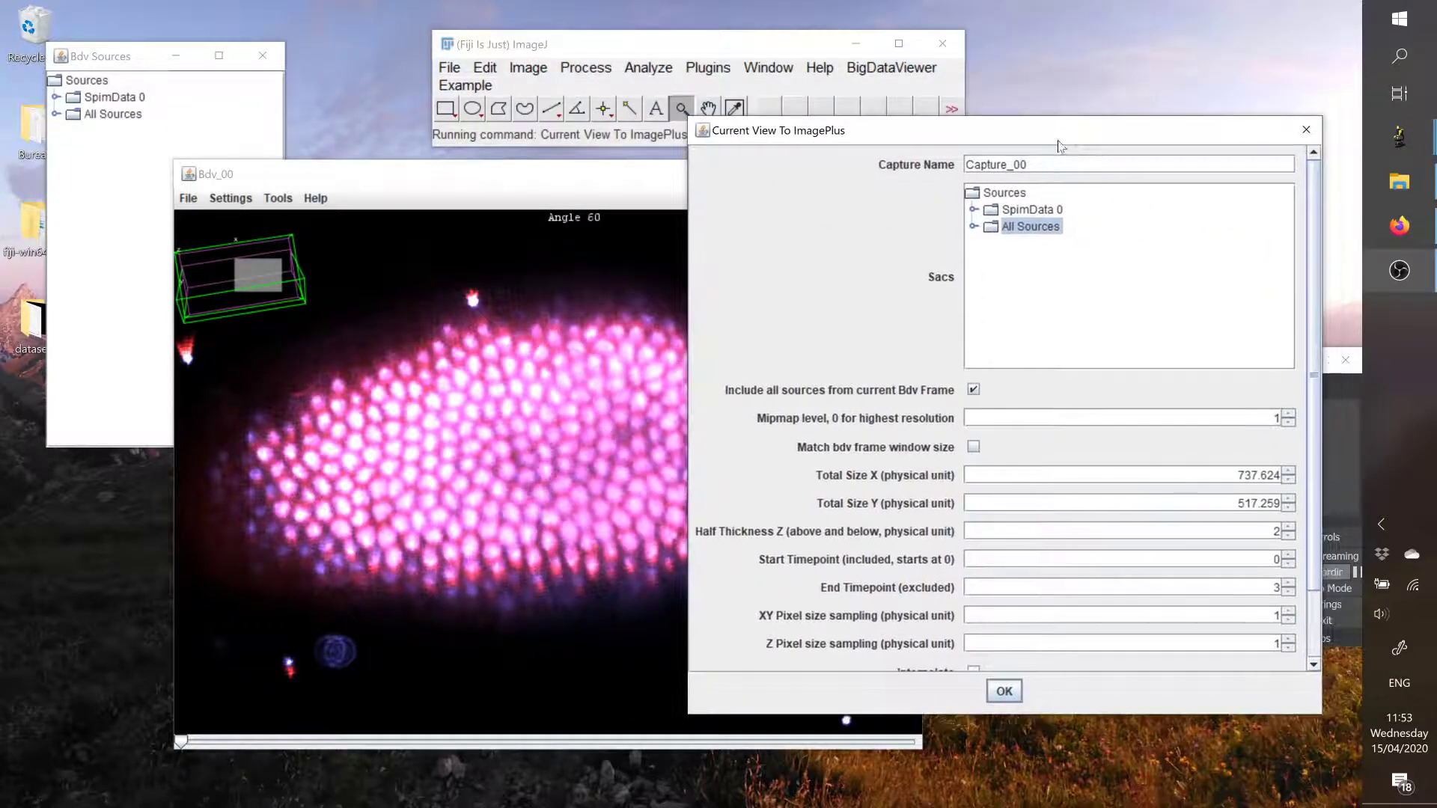
left_click(973, 447)
left_click_drag(913, 130, 1040, 237)
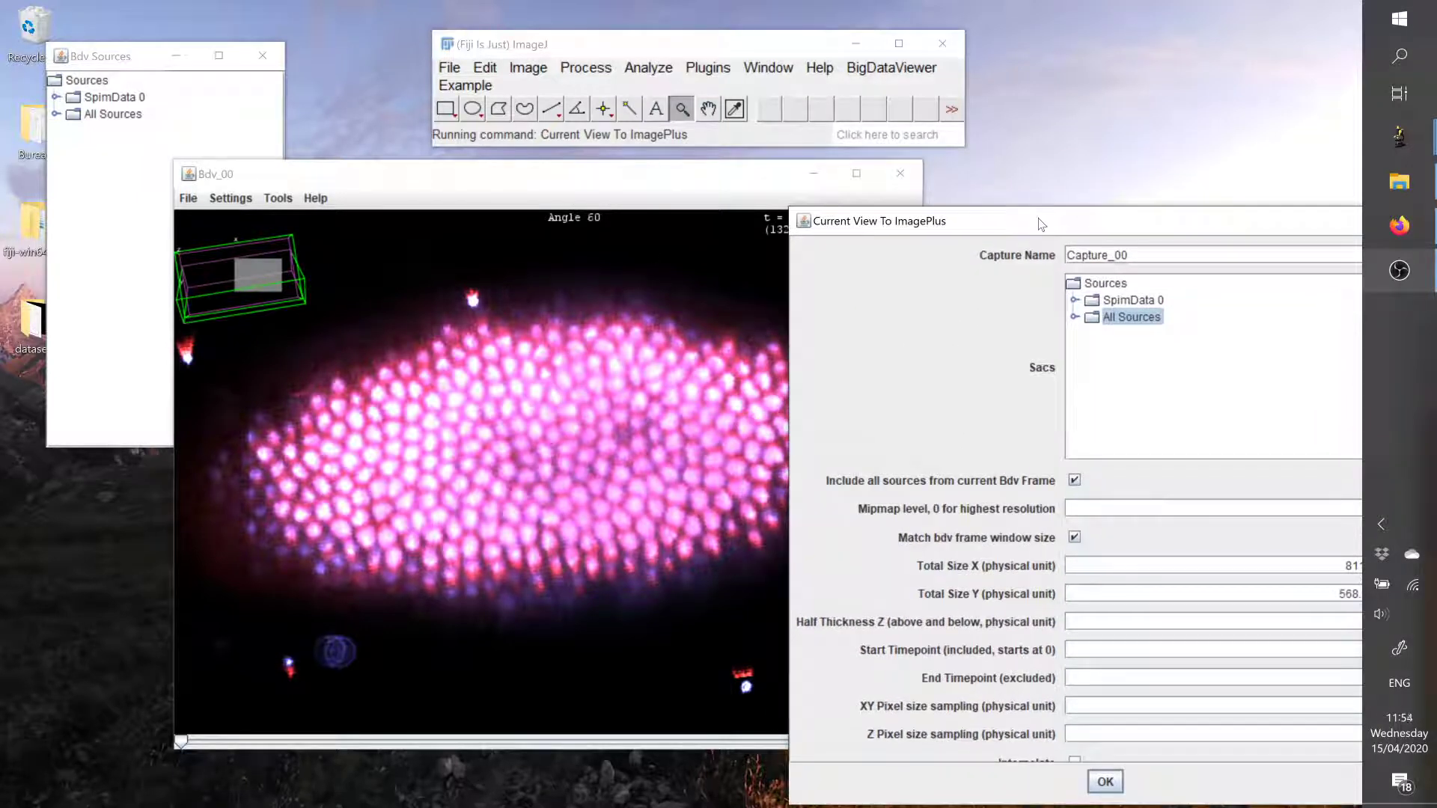
left_click_drag(1037, 221, 758, 138)
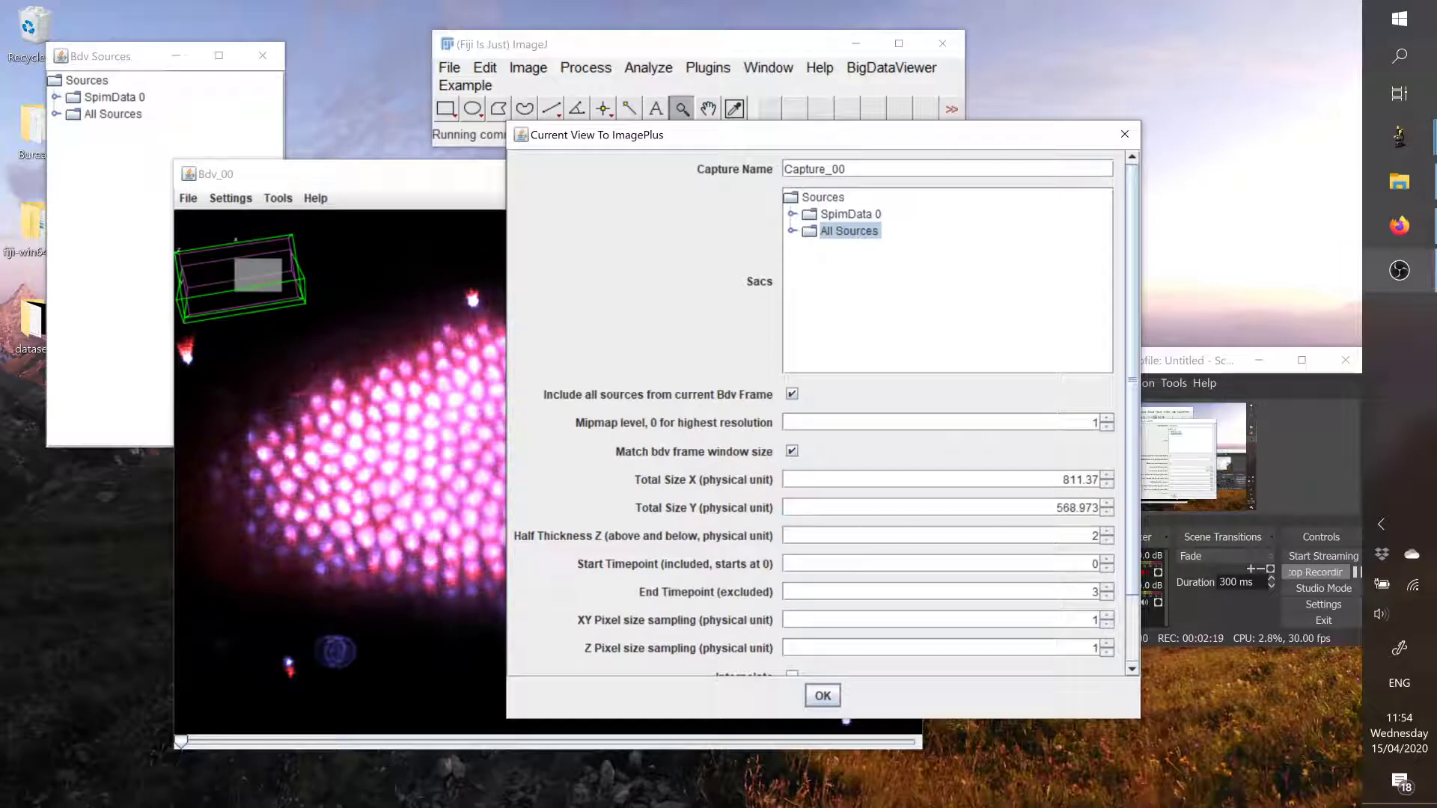
Step: Try to set Total Size X to 800 with window-size matching still enabled
double_click(1080, 480)
type("800")
left_click_drag(693, 144, 1148, 330)
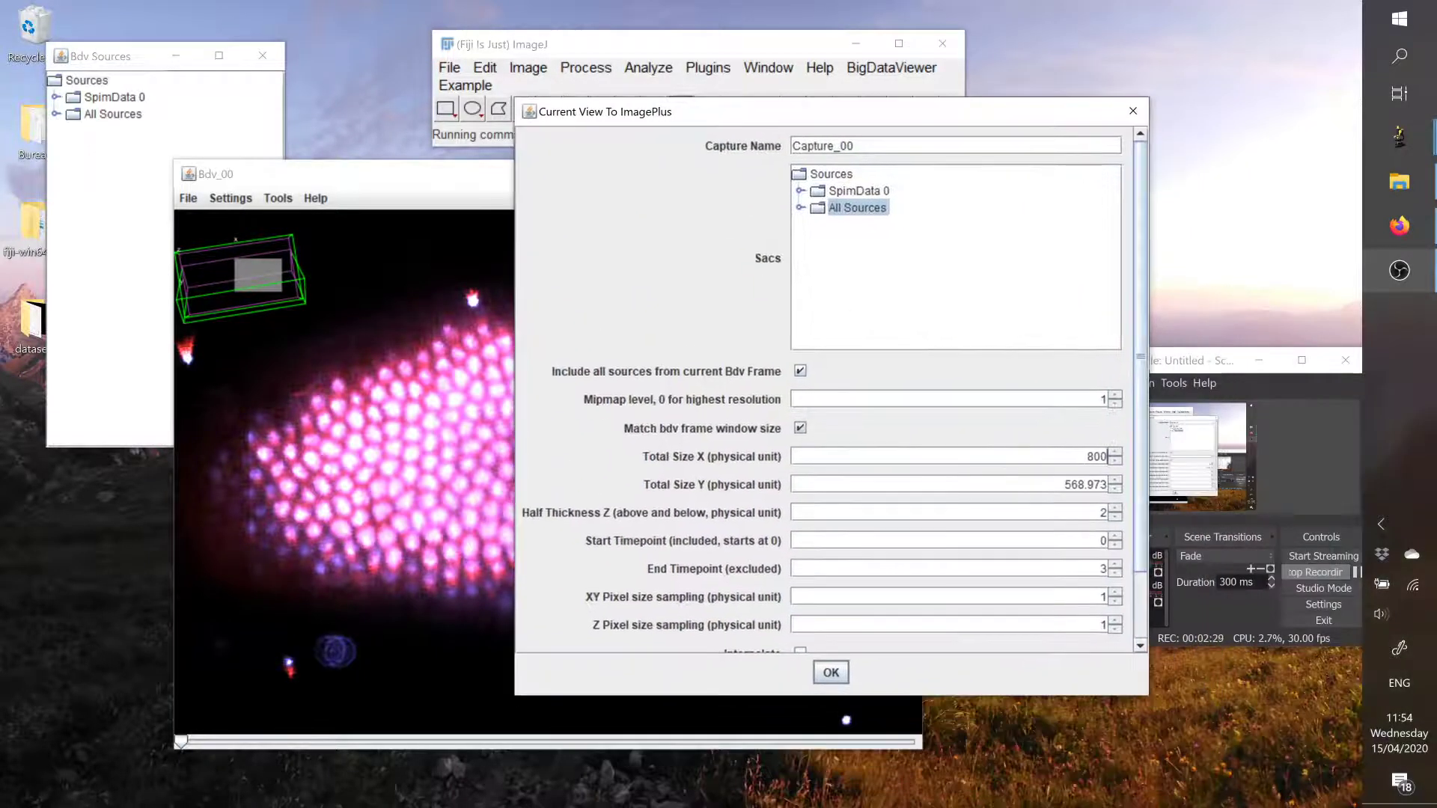
left_click_drag(1060, 485, 1149, 485)
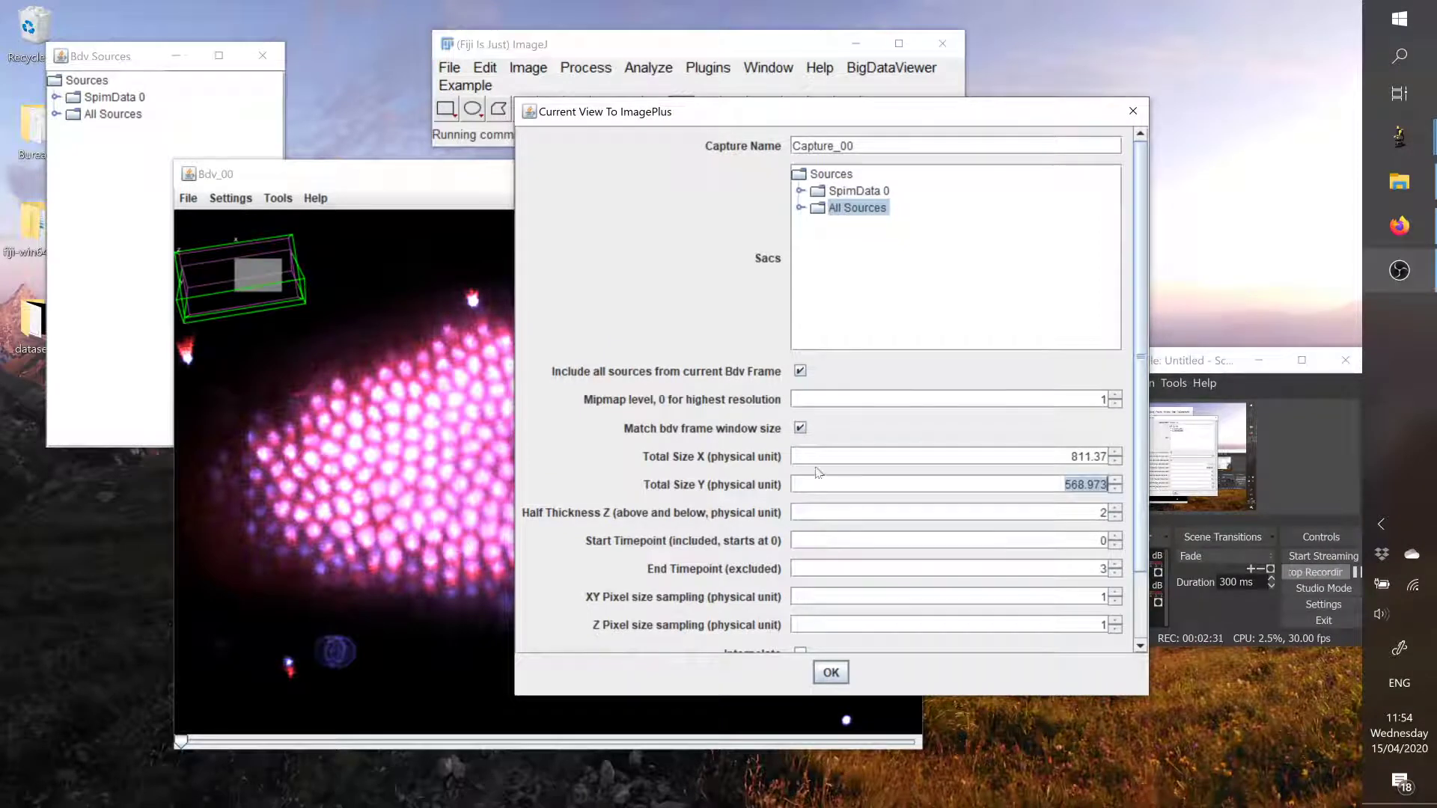
Step: Disable window-size matching and set Total Size X to 800, Total Size Y to 600 and Half Thickness Z to 6
left_click(800, 427)
key("Tab")
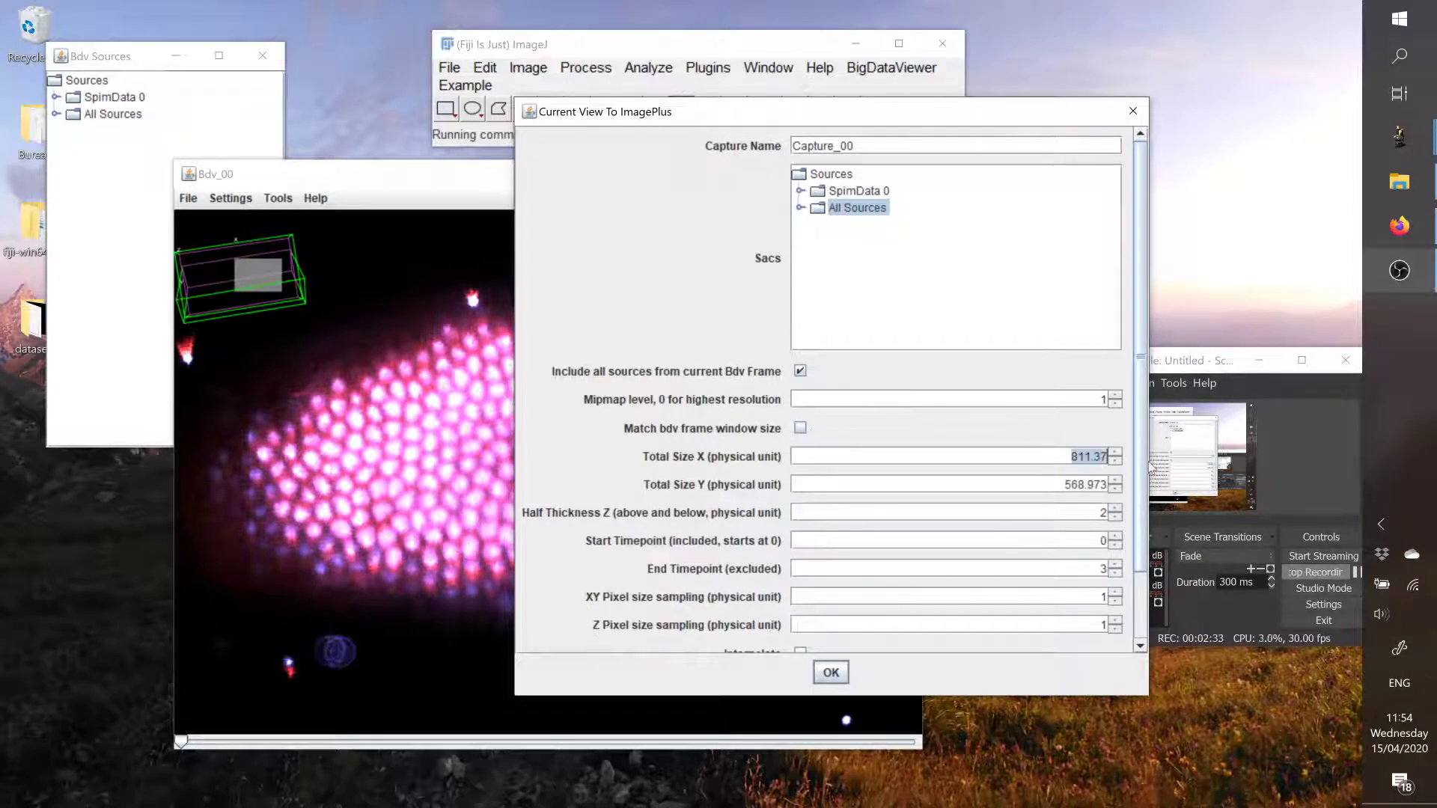
type("800")
key("Tab")
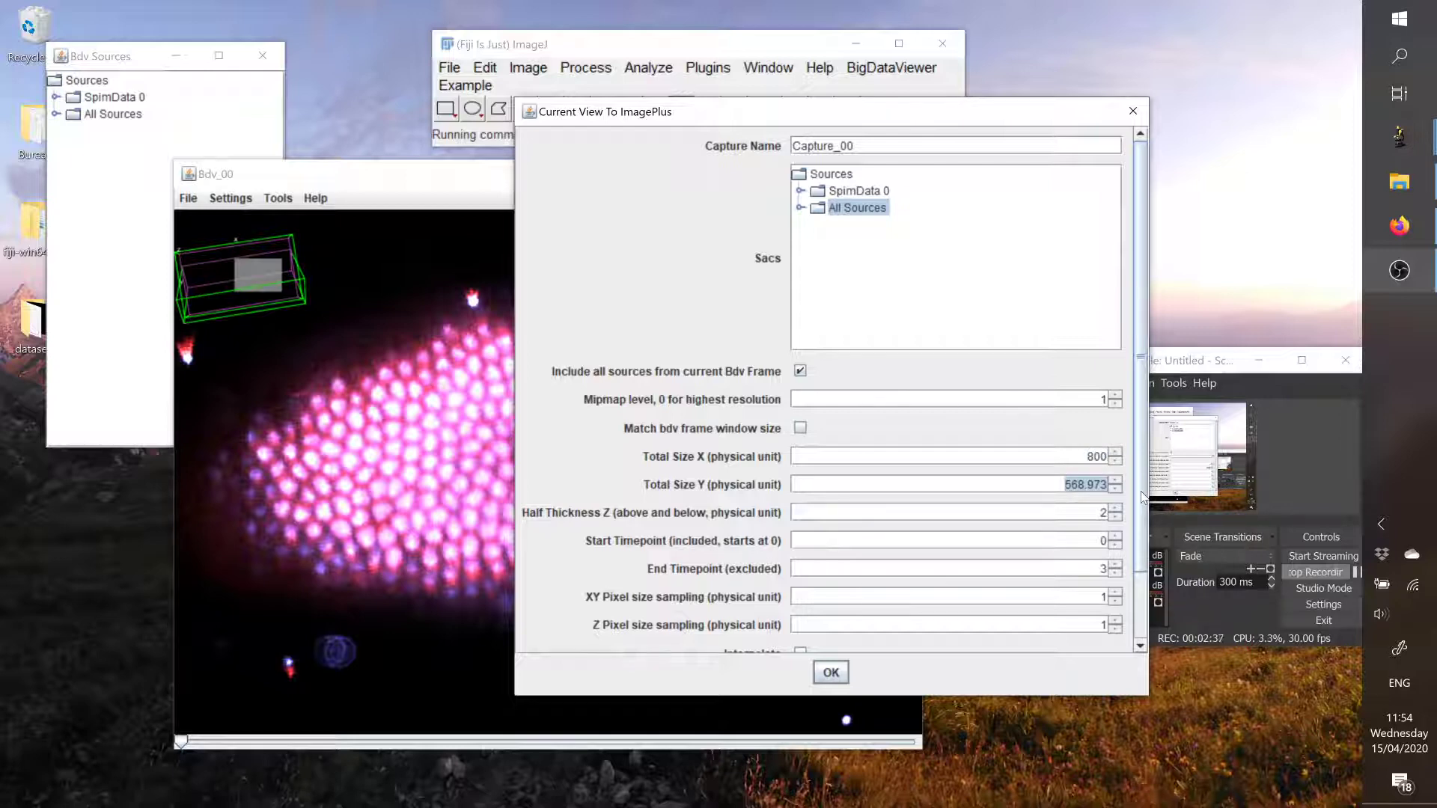
type("600")
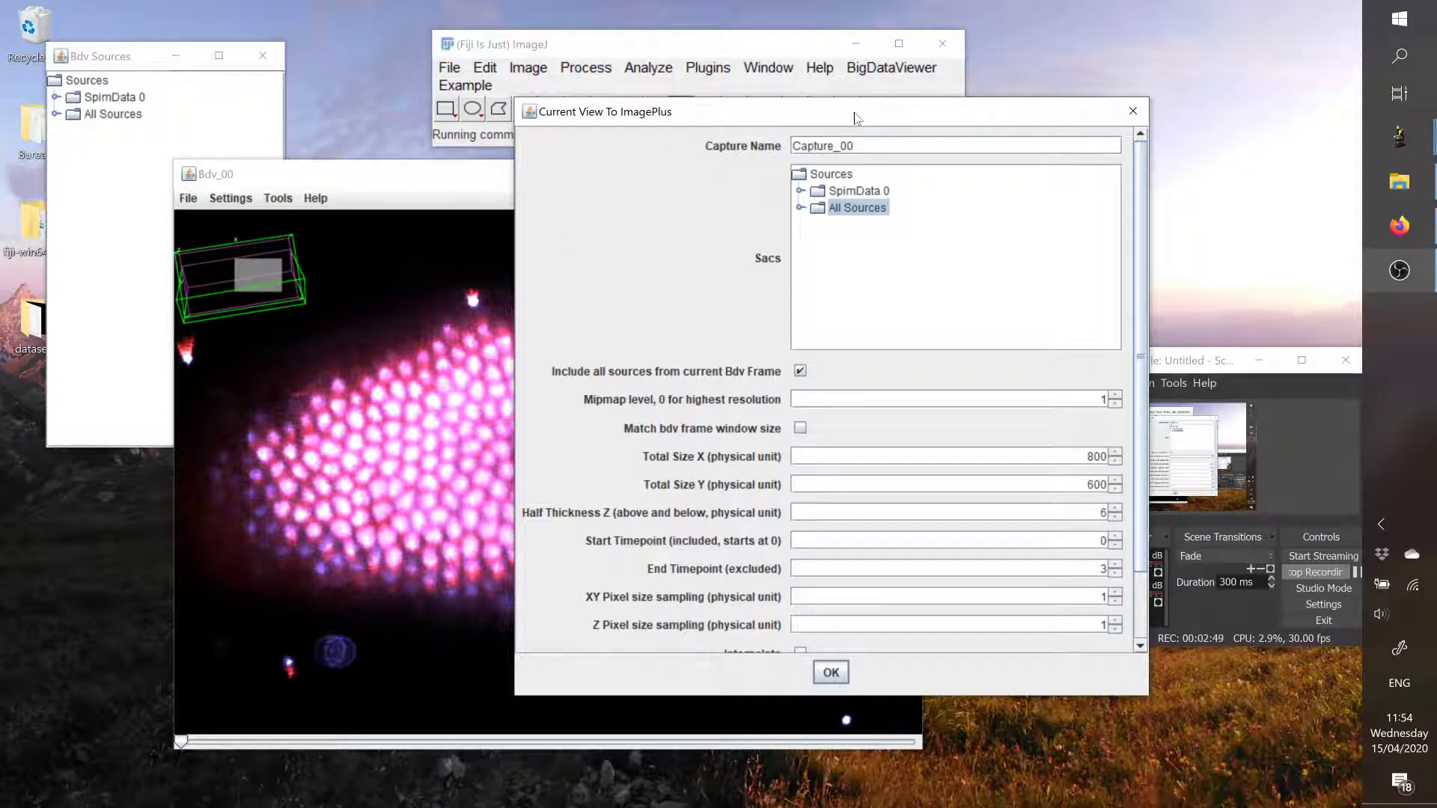
Step: Set End Timepoint to 4 and Z pixel size sampling to 2, keep Make Composite enabled, and run the capture
left_click_drag(854, 118, 911, 61)
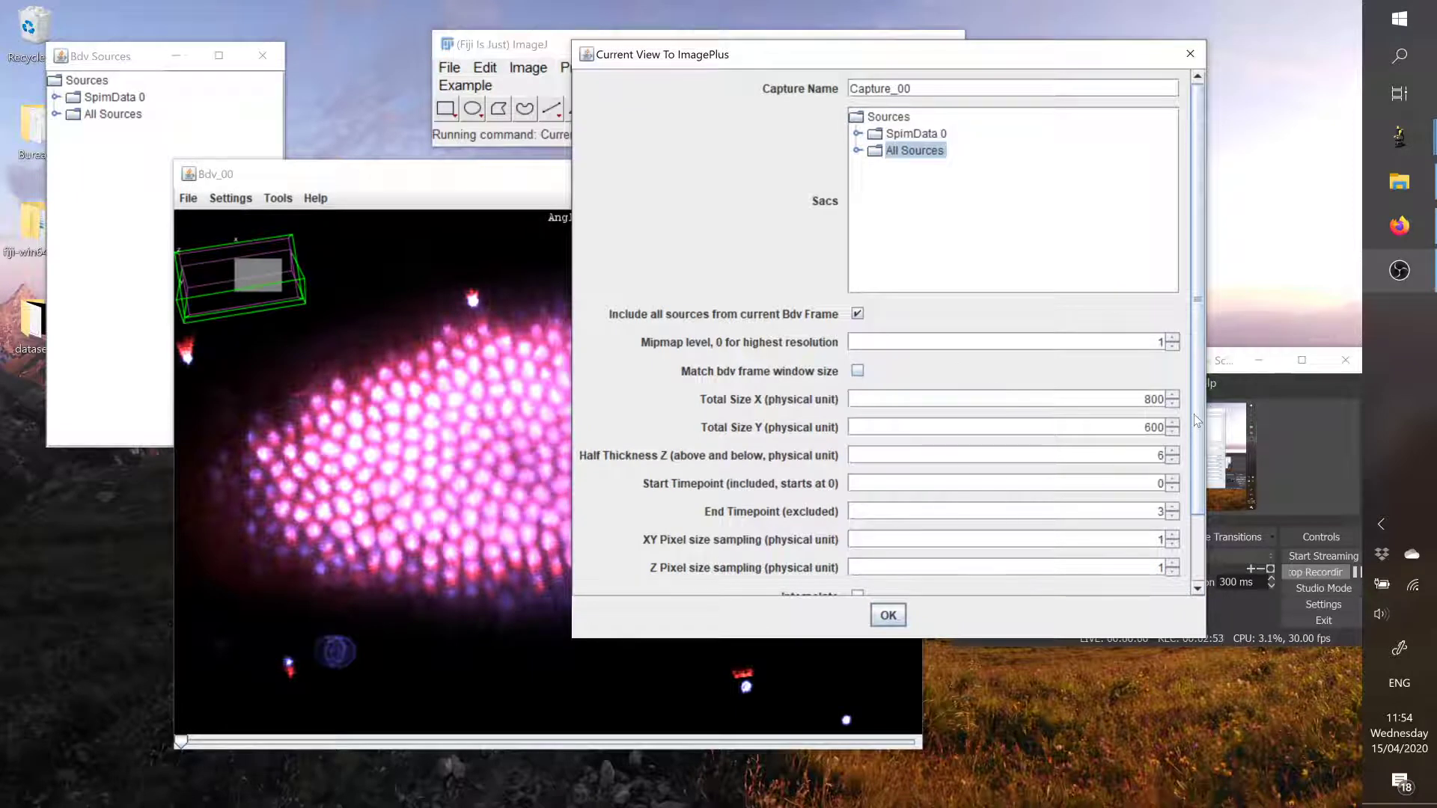
scroll(1196, 420, "down", 3)
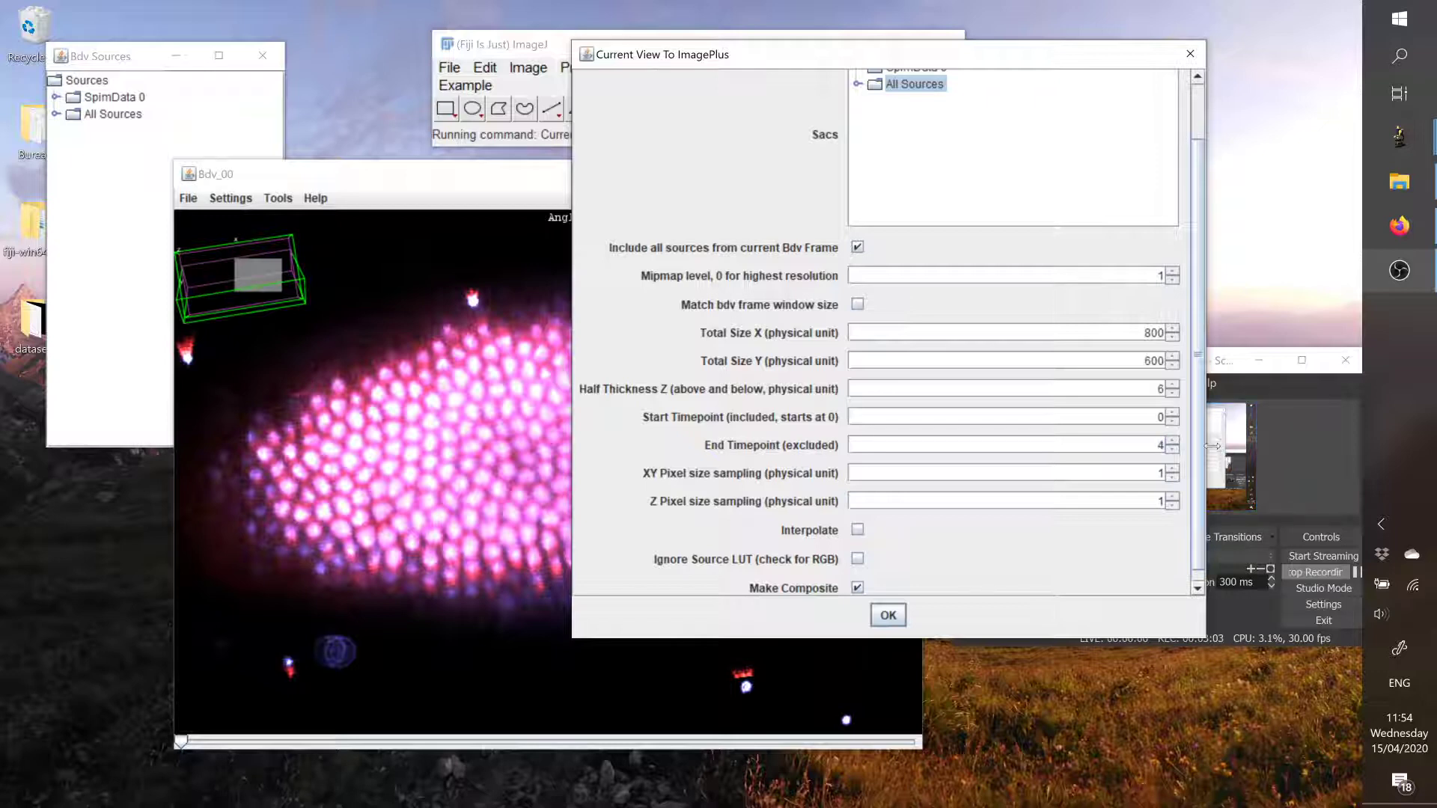
scroll(1205, 449, "down", 1)
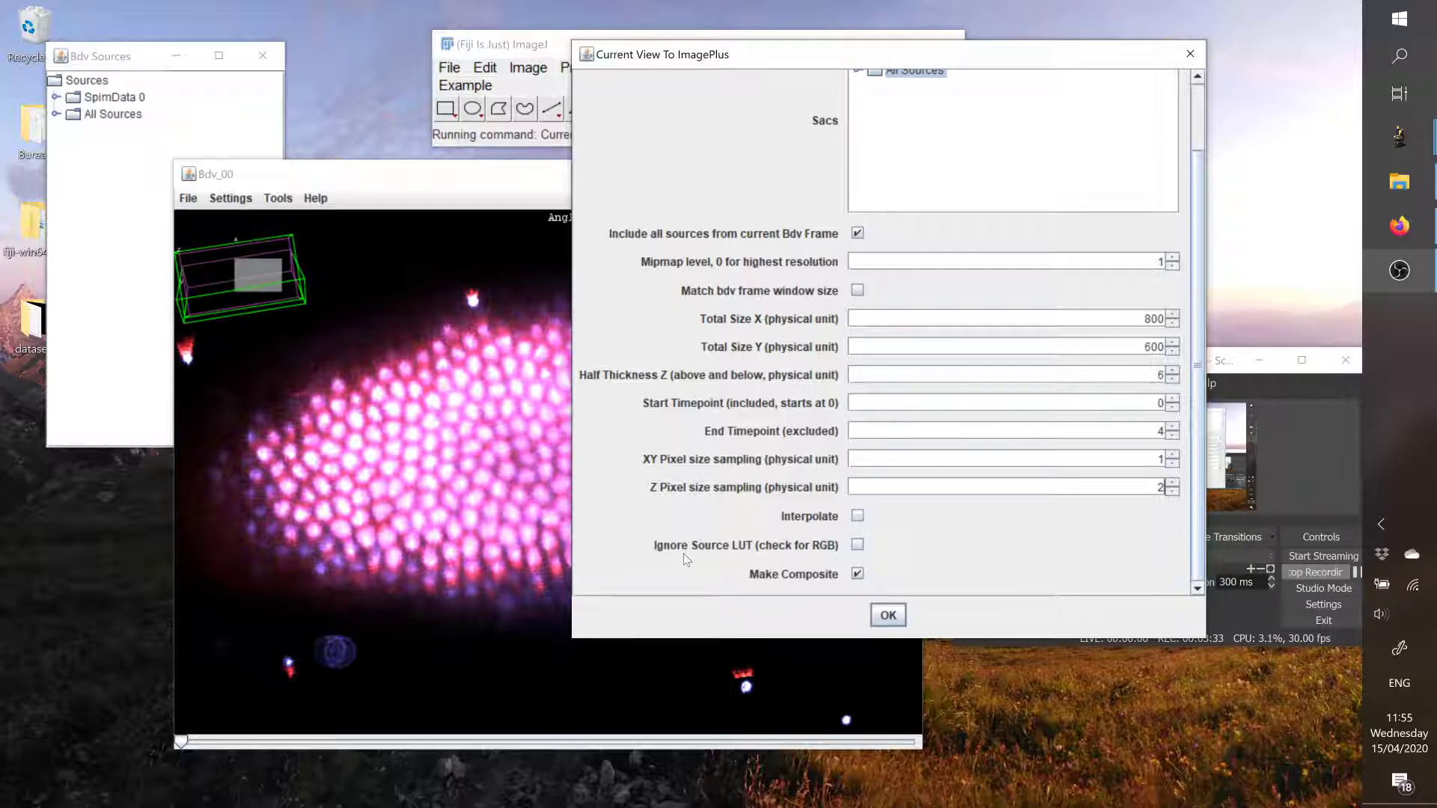
left_click(891, 615)
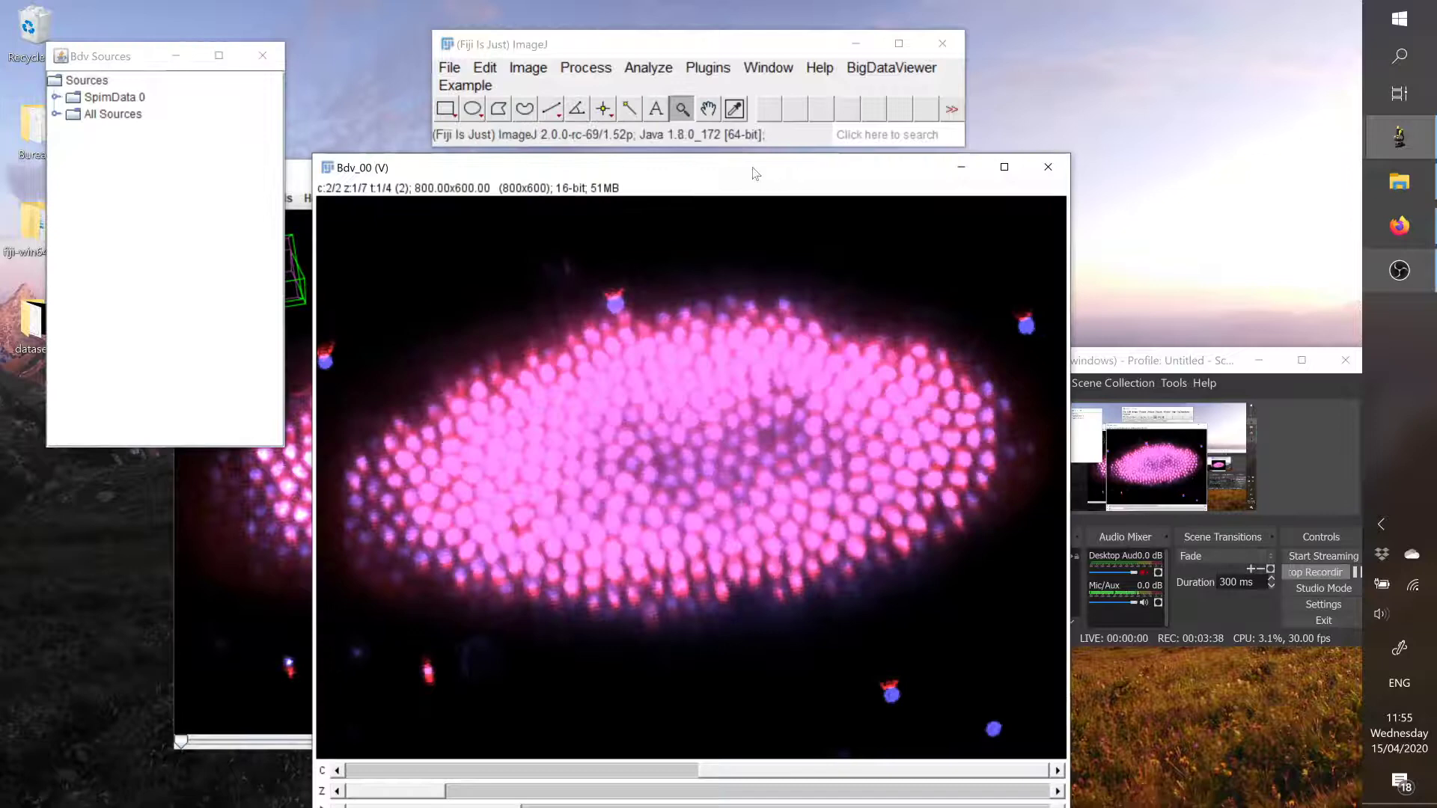
Step: Arrange the captured image and the Bdv window side by side to compare the two views
left_click_drag(754, 173, 766, 137)
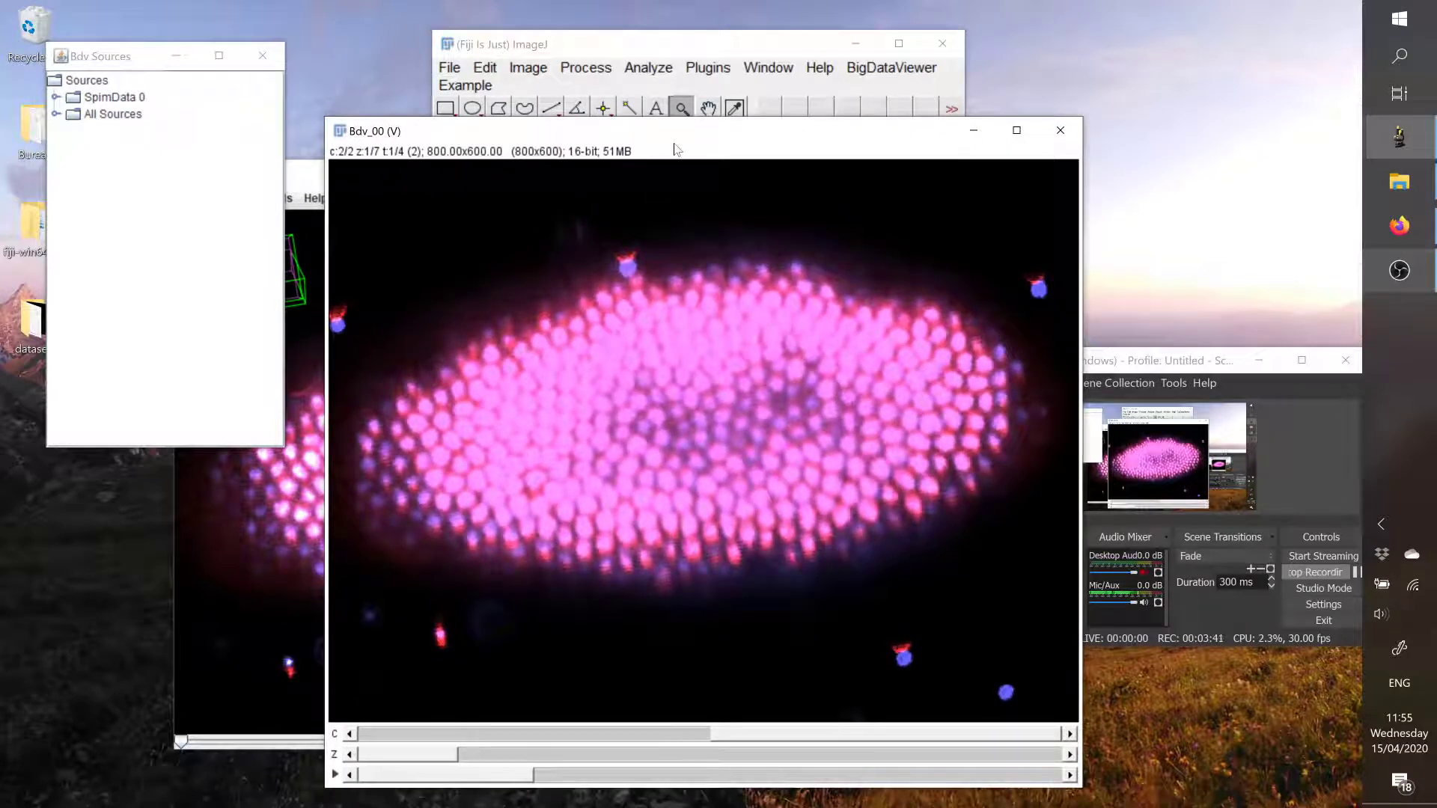
left_click_drag(675, 148, 920, 121)
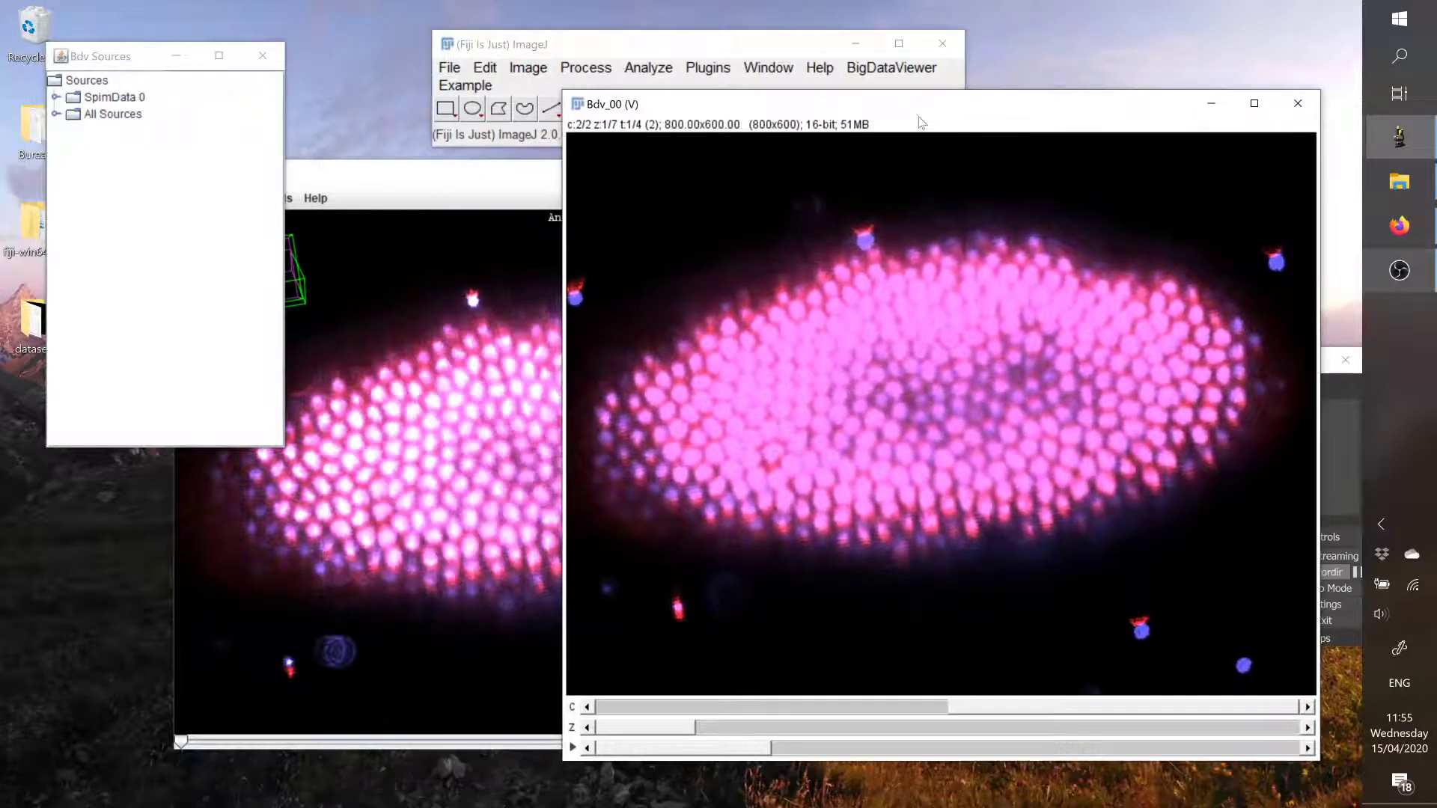
left_click(469, 184)
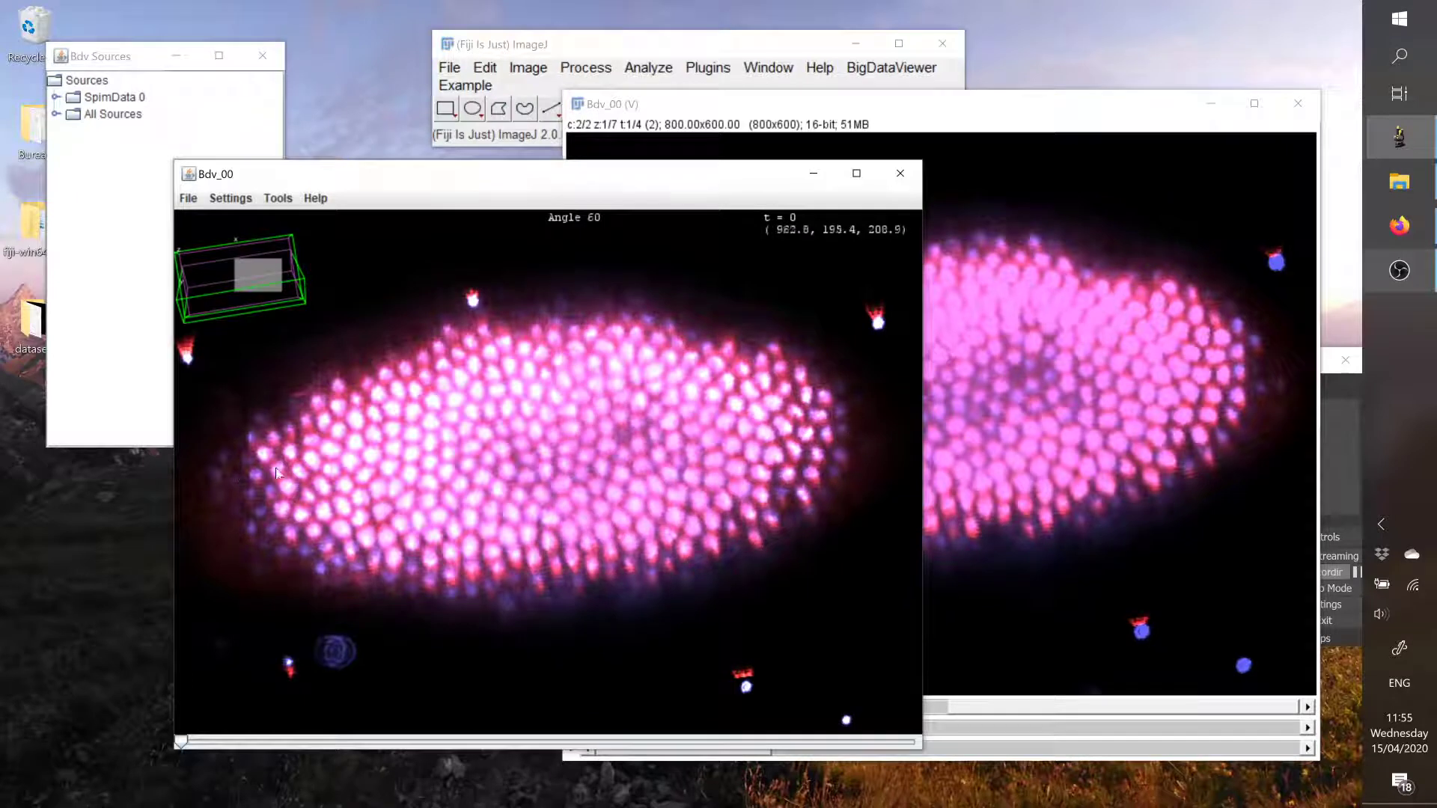
left_click_drag(770, 177, 699, 242)
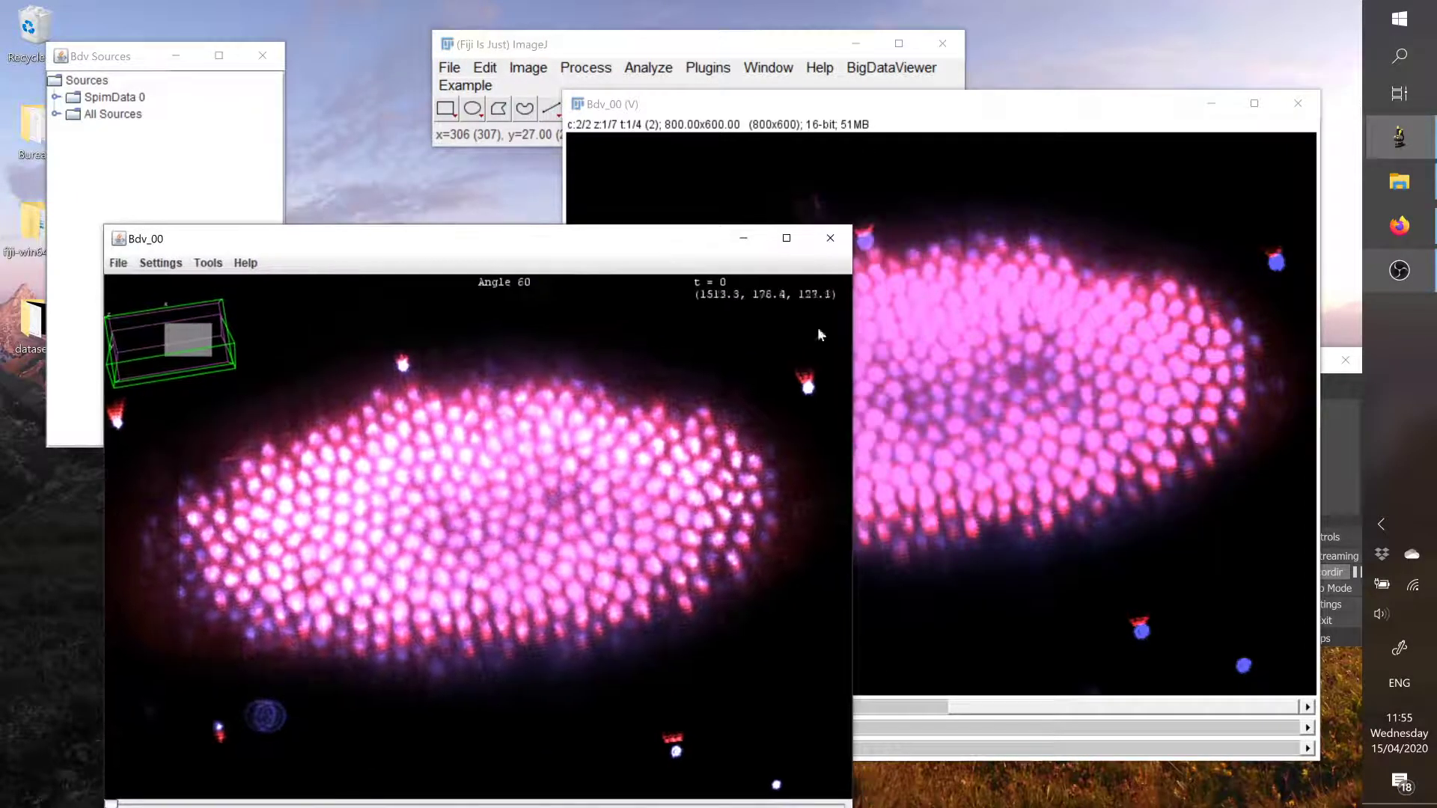
left_click_drag(1055, 105, 911, 105)
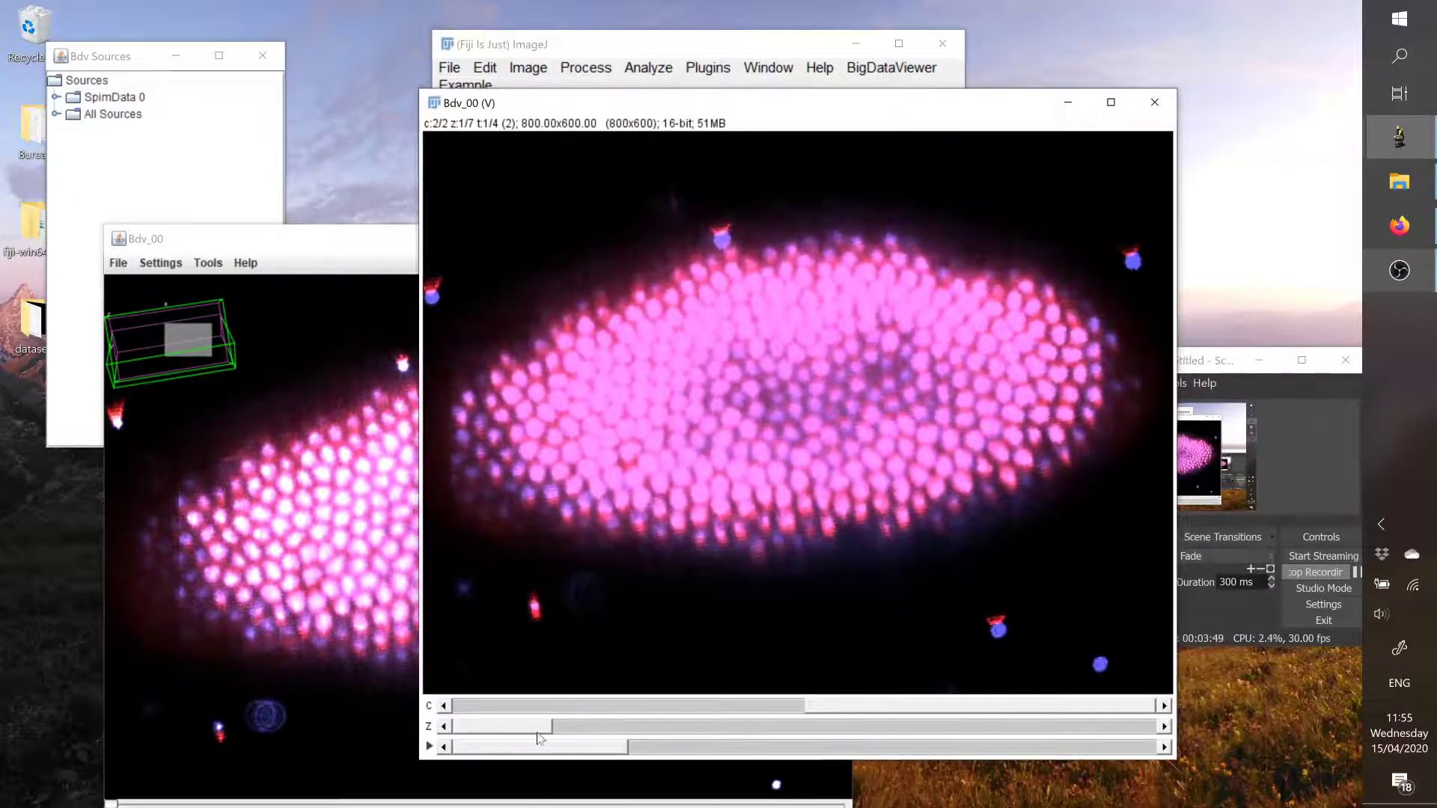
Step: Browse the captured image's Z slices and channels, stopping at slice 2 of channel 1
left_click_drag(538, 737, 587, 748)
left_click_drag(874, 704, 669, 604)
left_click_drag(763, 105, 629, 138)
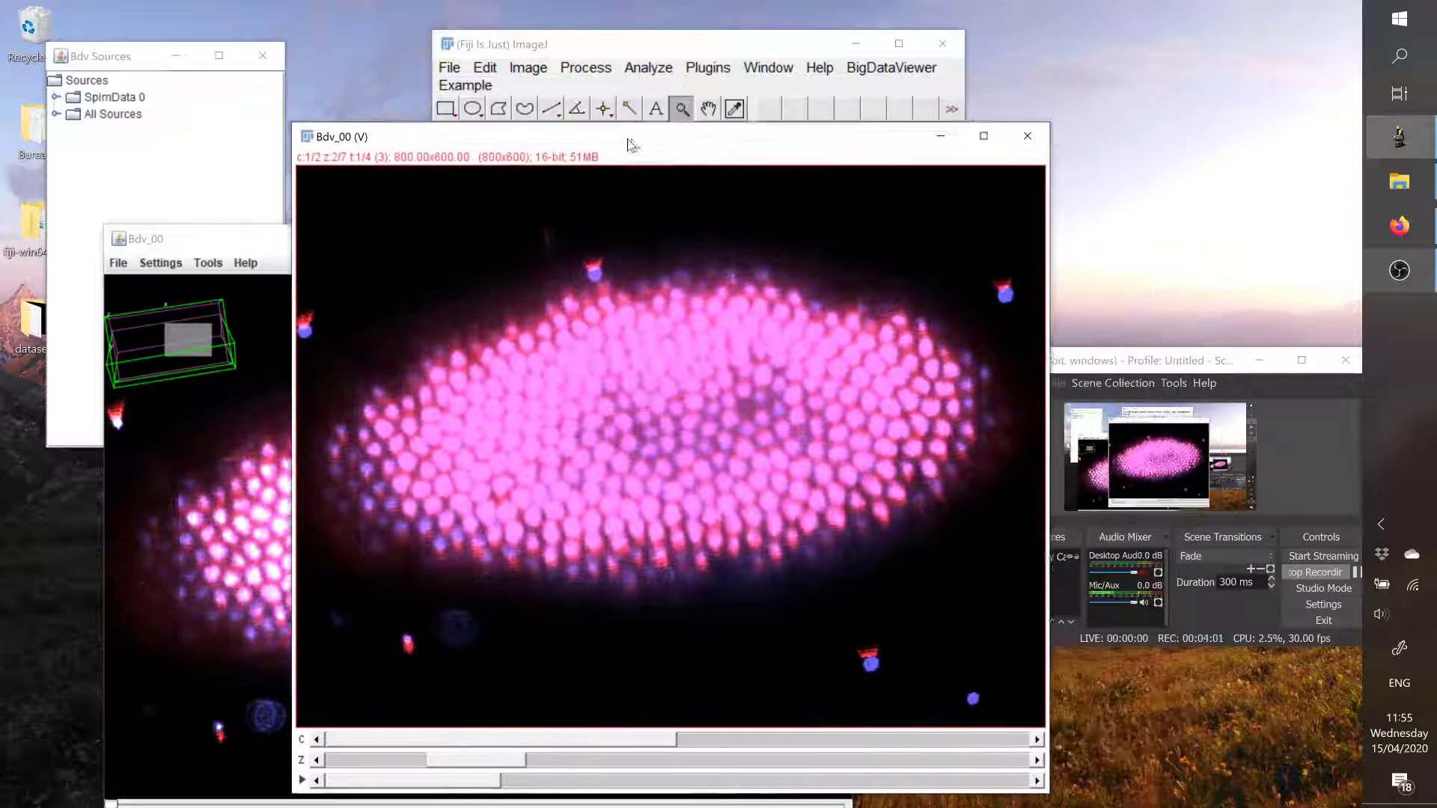
Step: Duplicate the captured image as a full hyperstack with channels 1-2, slices 1-7 and frames 1-4
left_click(528, 68)
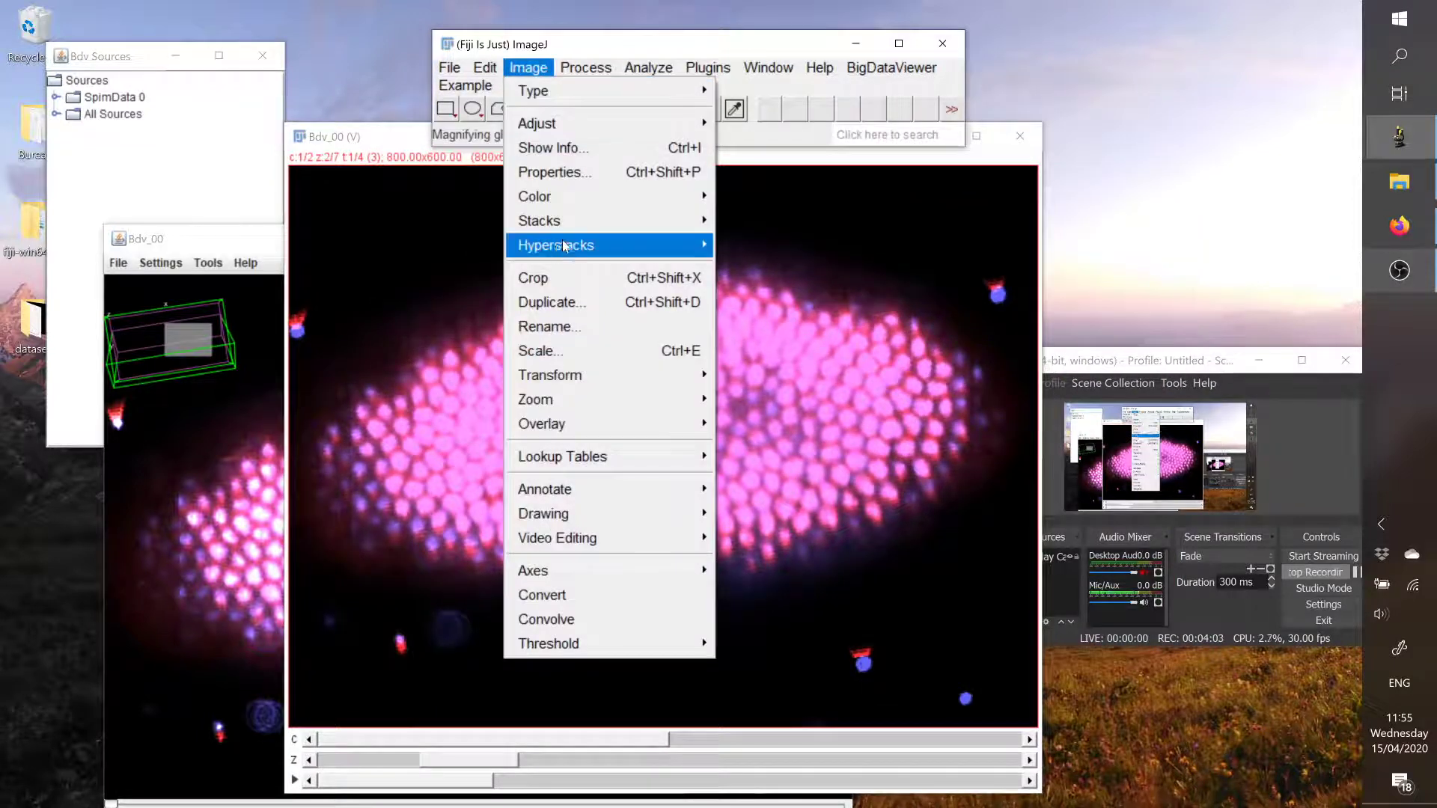
mouse_move(568, 208)
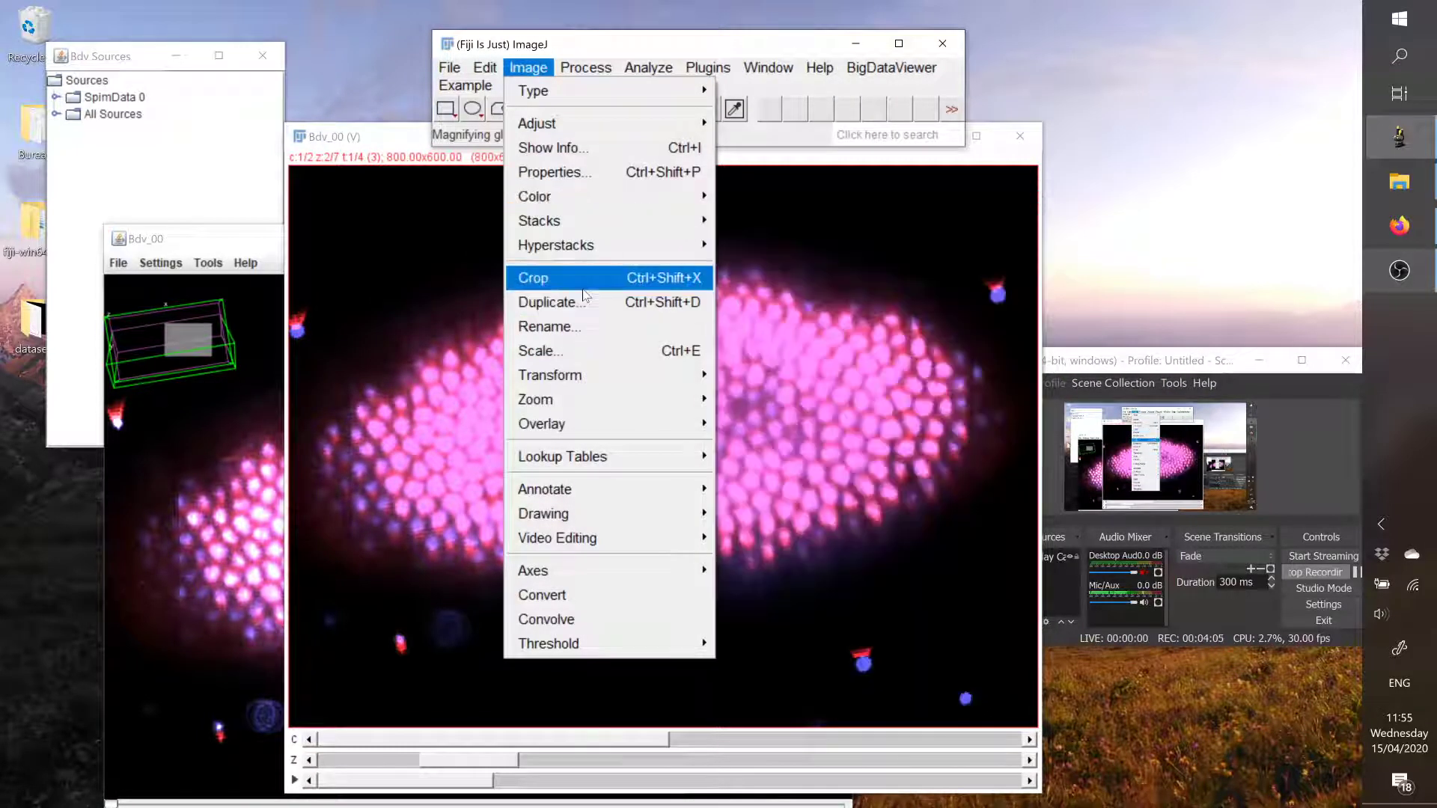
left_click(577, 308)
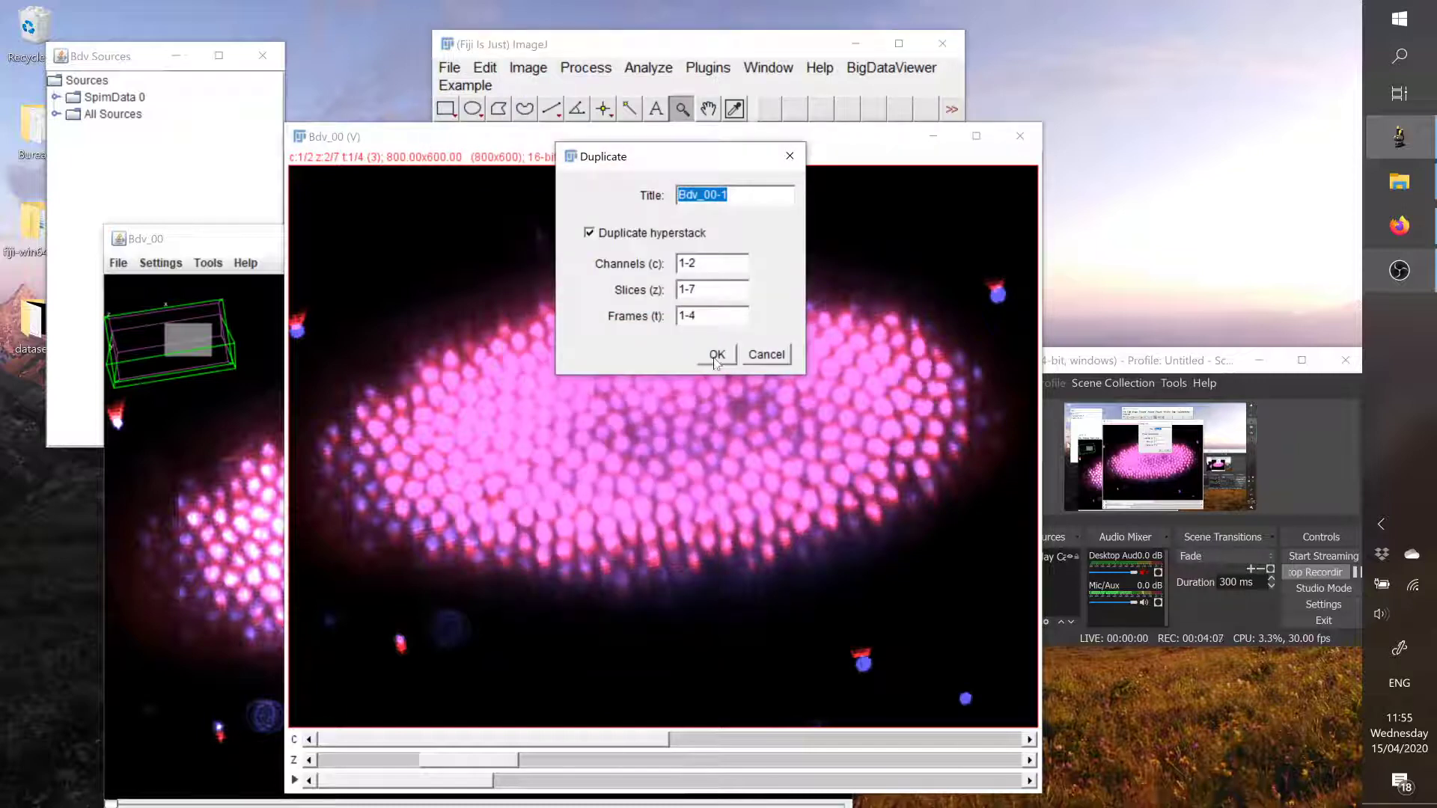
left_click(716, 358)
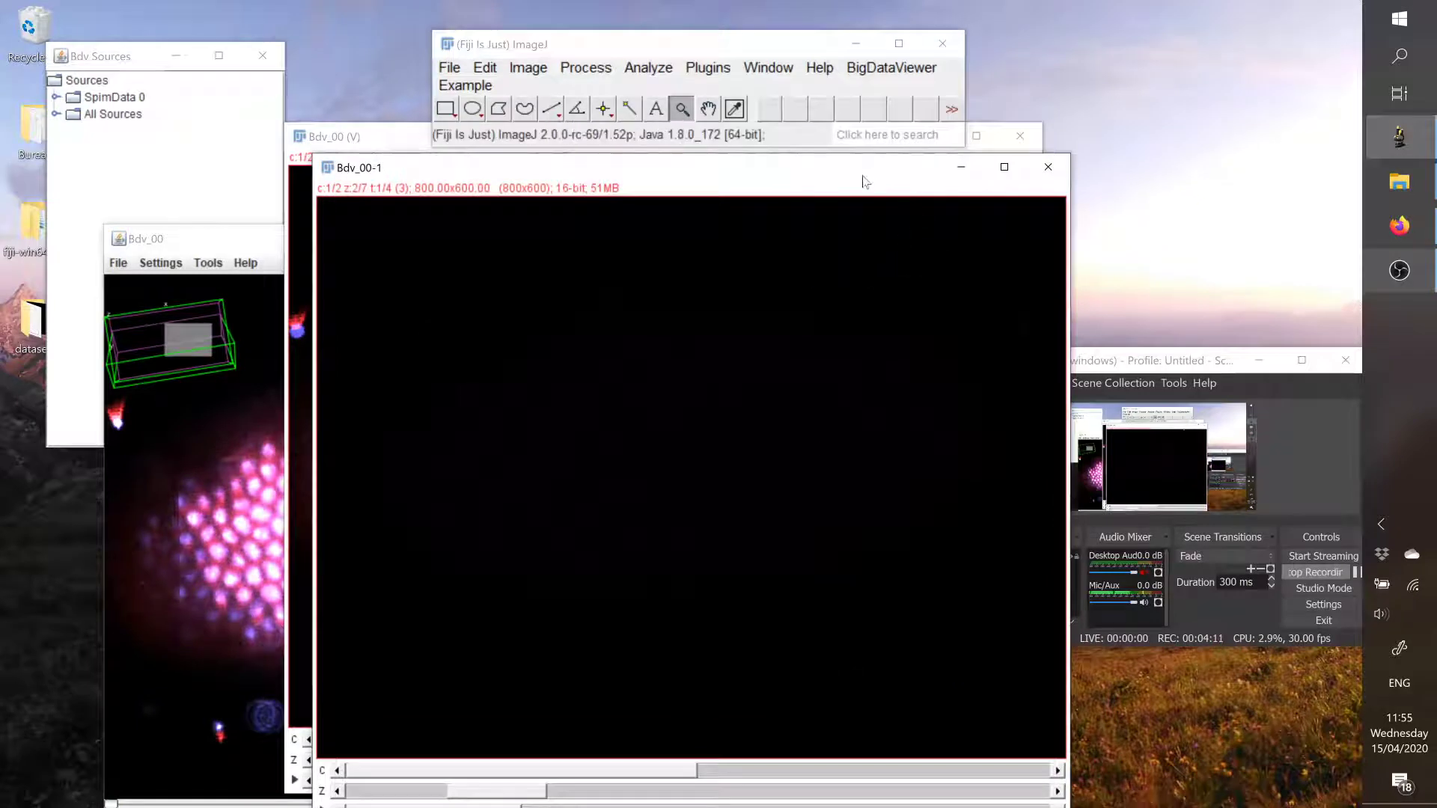
left_click_drag(864, 177, 809, 148)
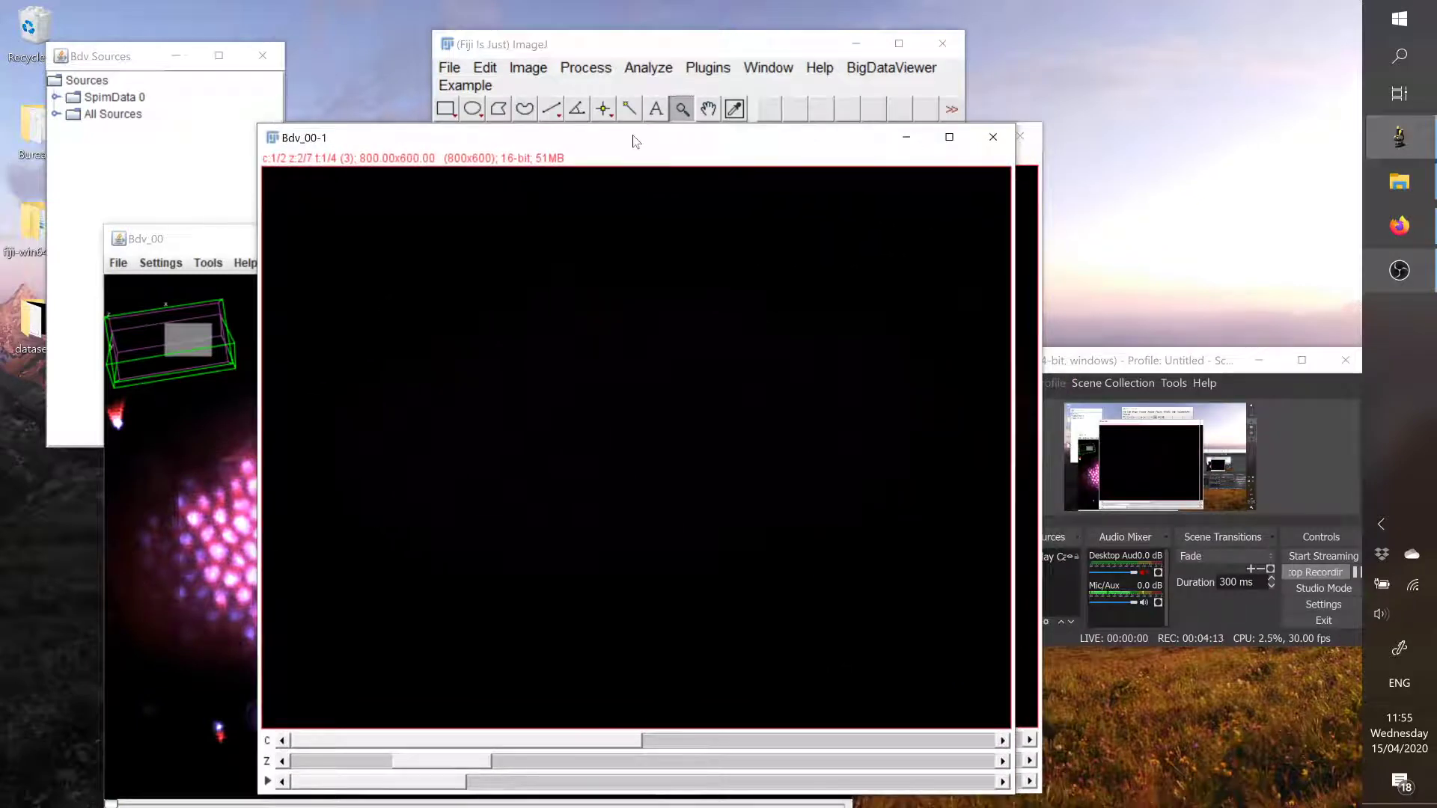
left_click_drag(636, 141, 663, 149)
Step: Auto-adjust the brightness and contrast of both channels in the duplicate at slice 4, and return to slice 1
left_click_drag(686, 44, 760, 30)
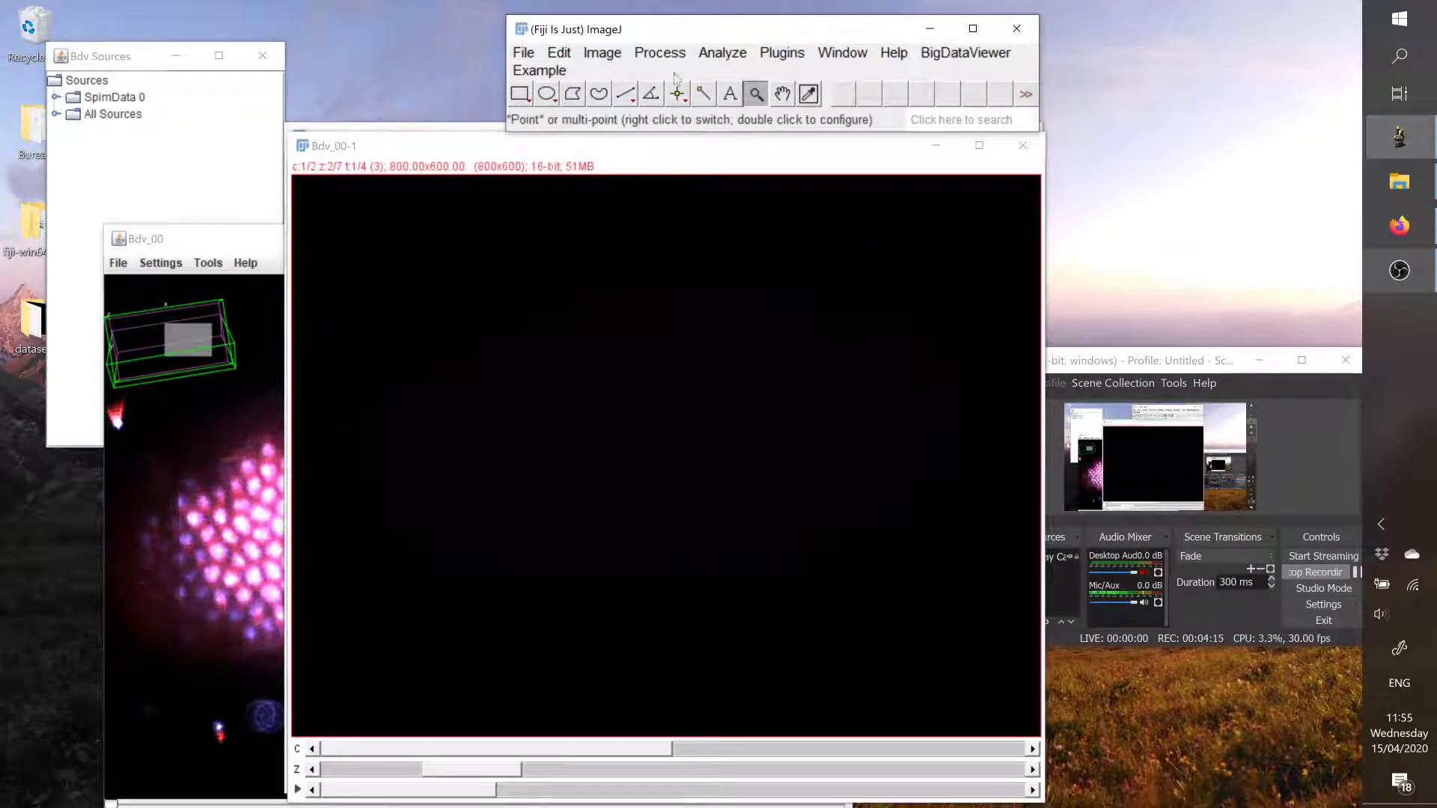
left_click(602, 52)
mouse_move(639, 107)
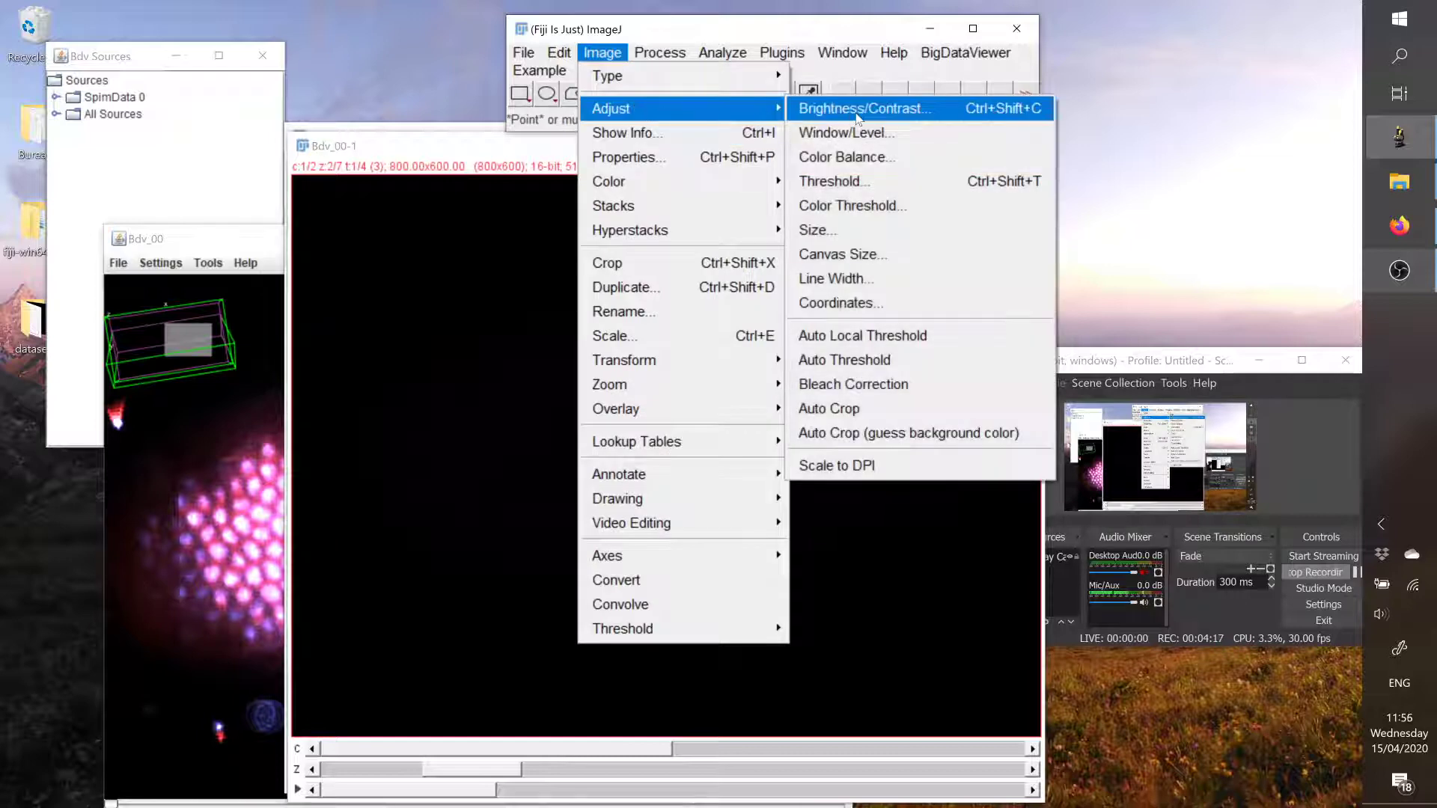
left_click(858, 113)
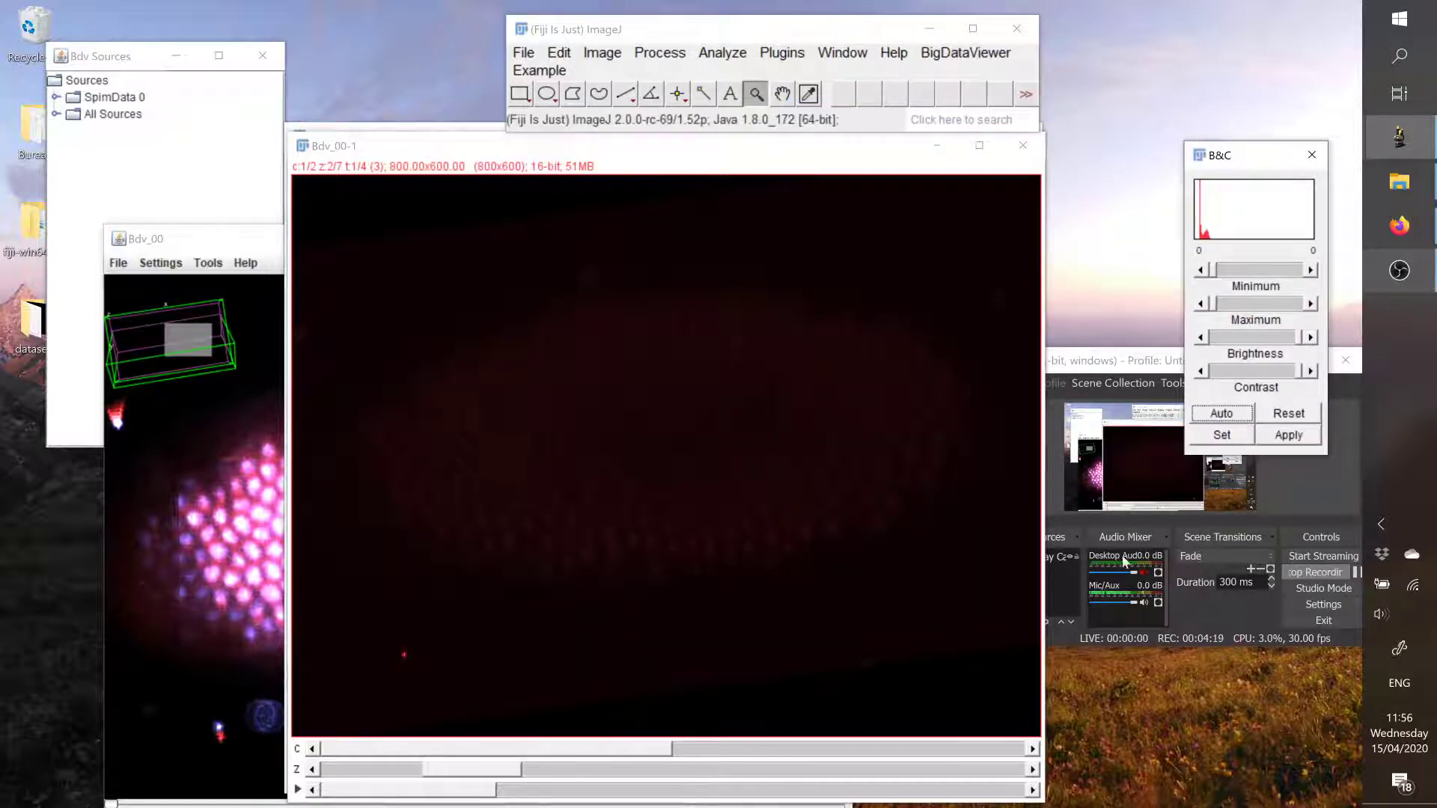
left_click_drag(487, 769, 689, 764)
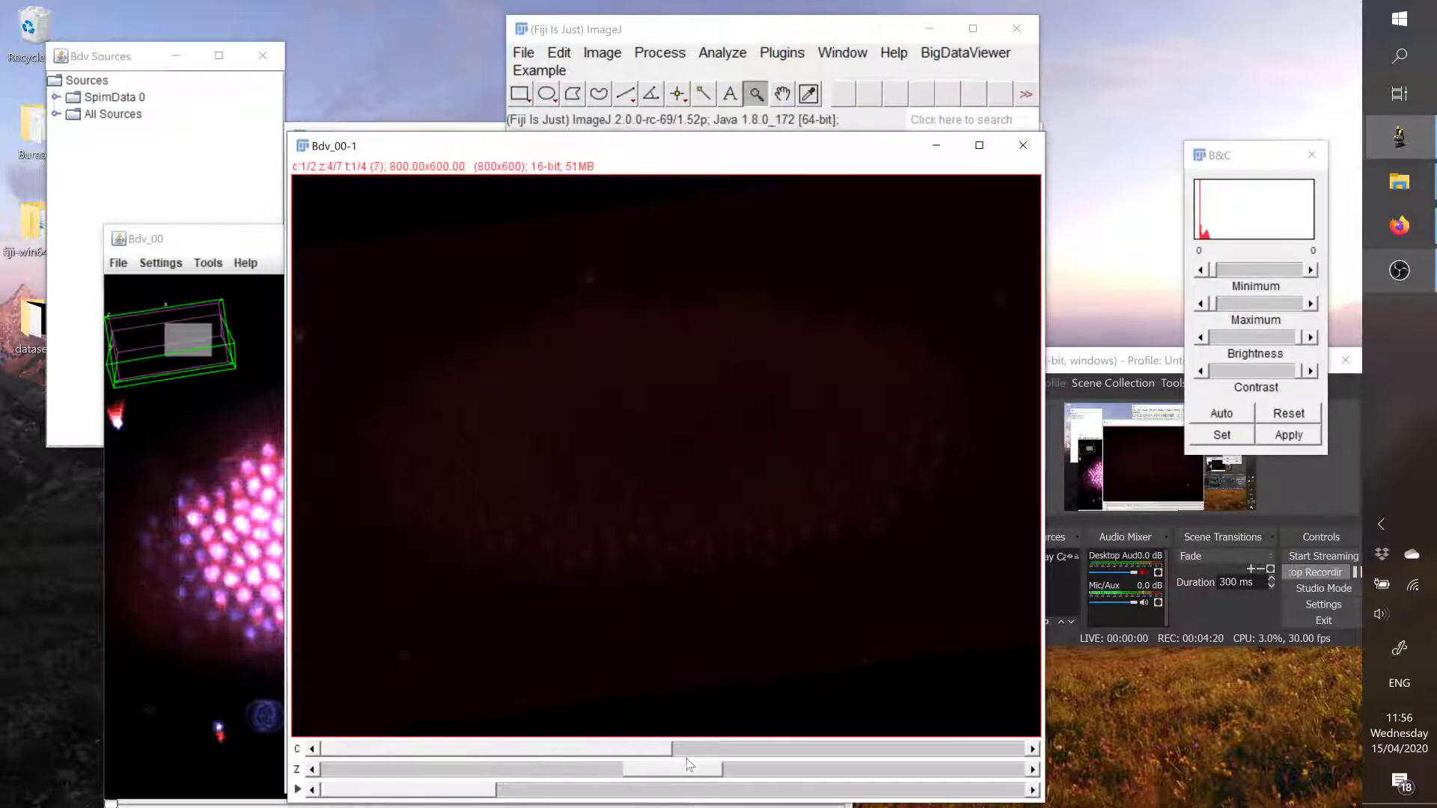
left_click(1242, 413)
left_click(826, 746)
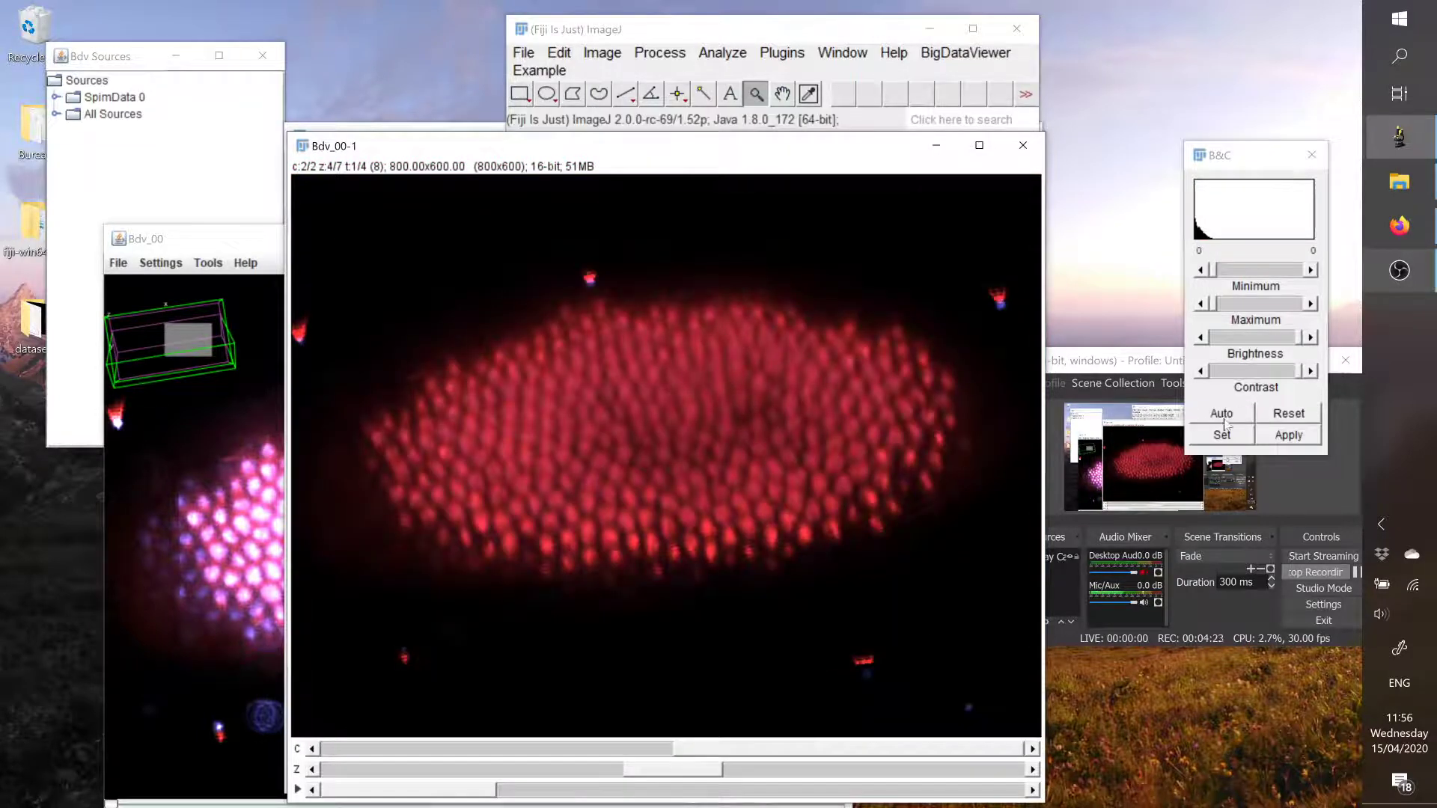
left_click(1221, 414)
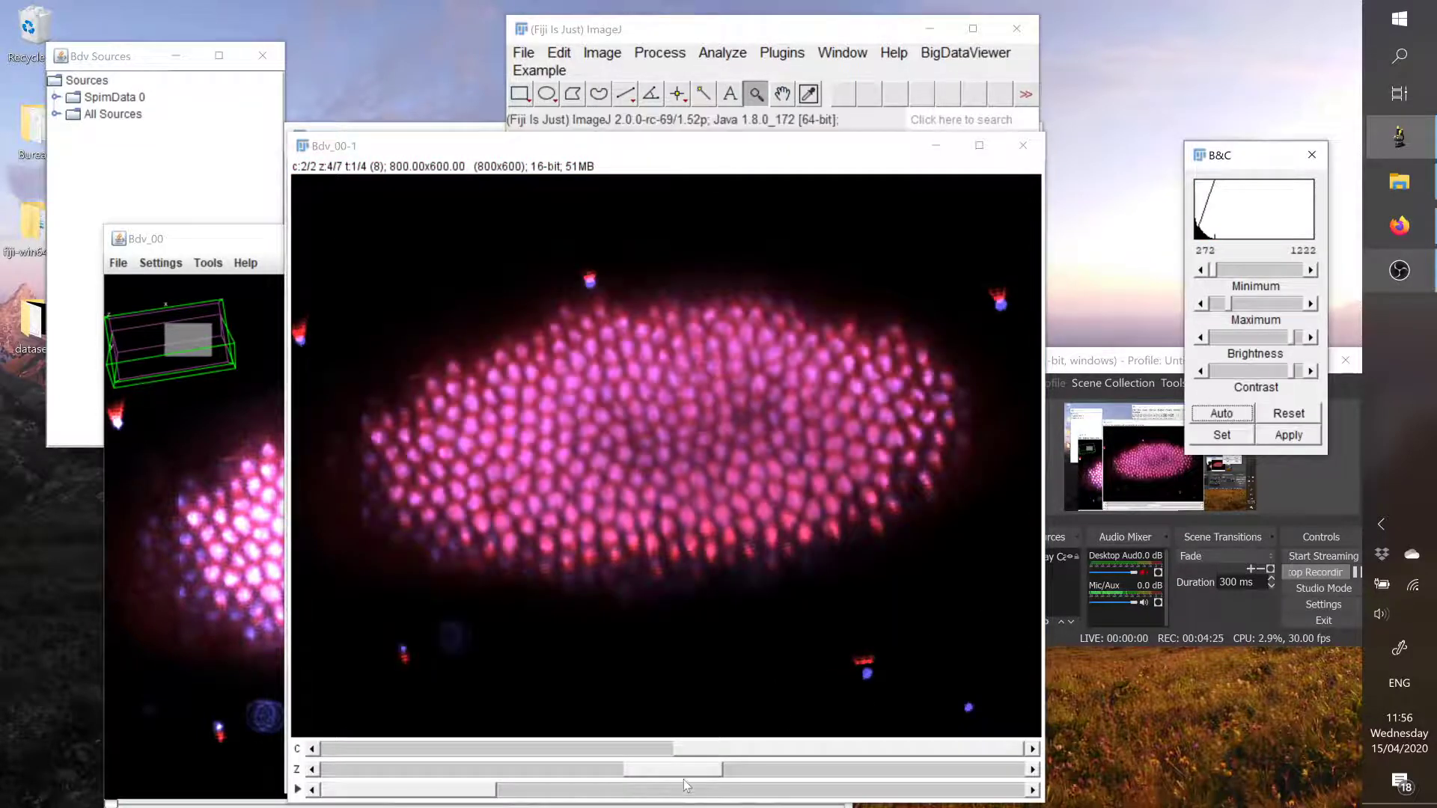
left_click_drag(677, 770, 464, 772)
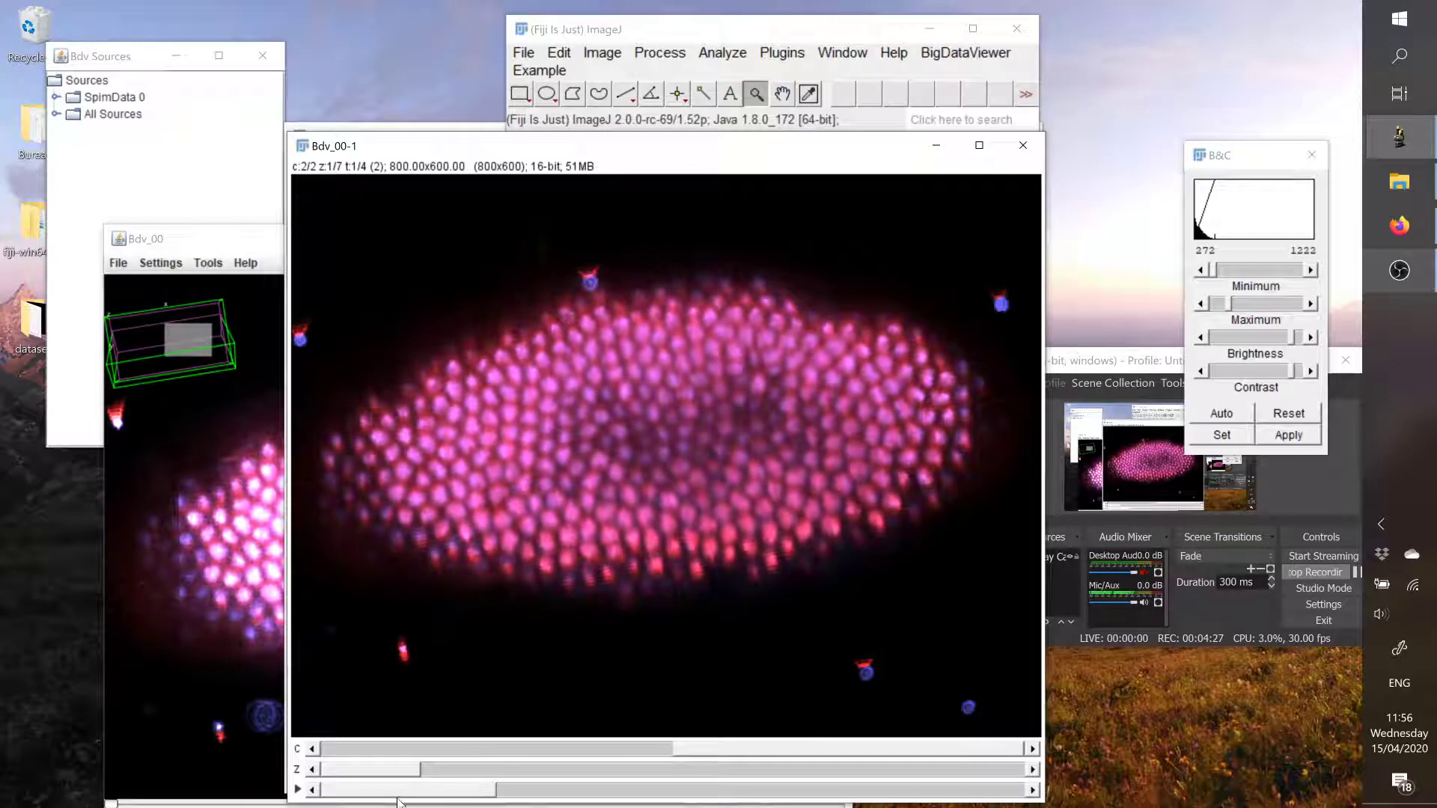
Step: Apply a Gaussian Blur with a sigma radius of 2 to the duplicated hyperstack
left_click(911, 120)
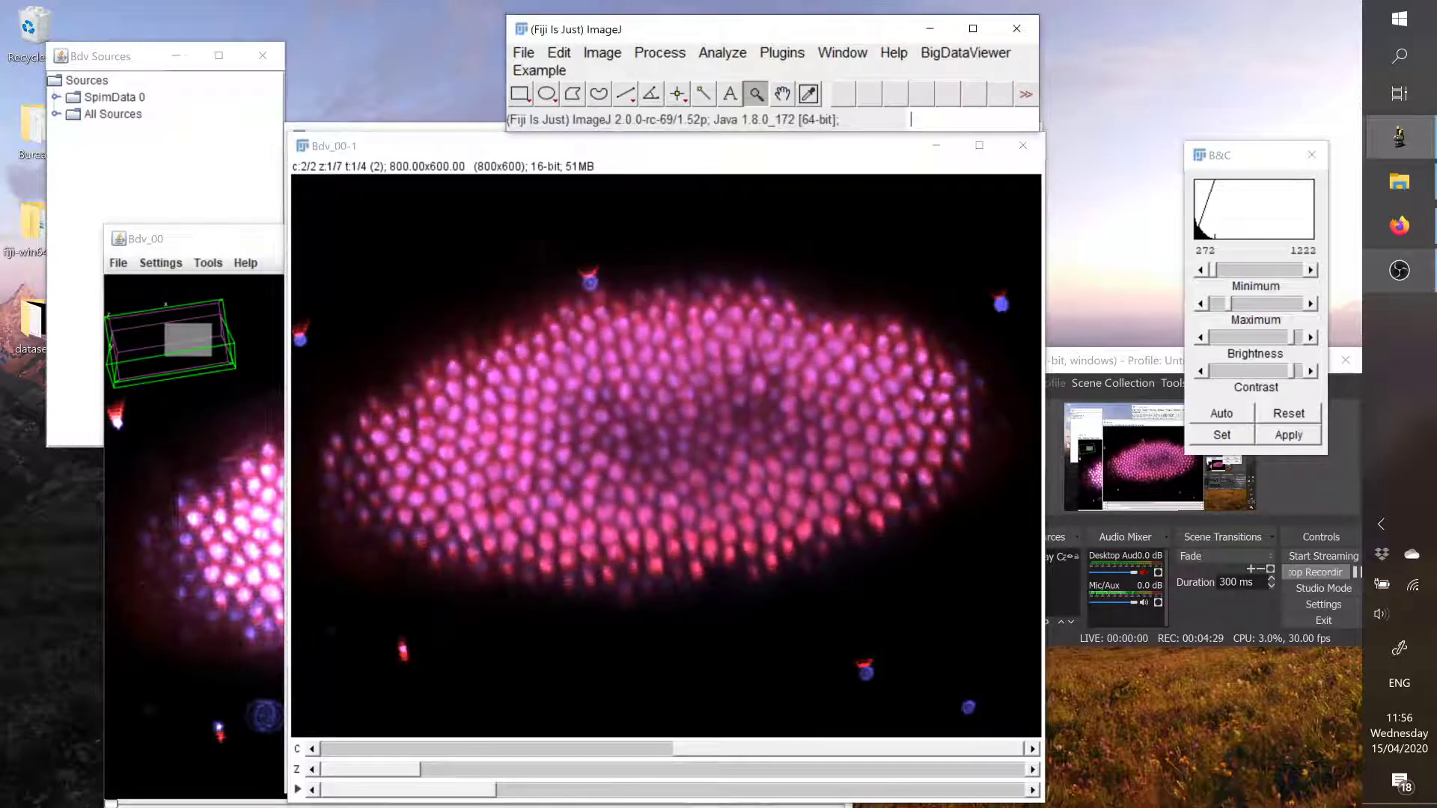
type("blur")
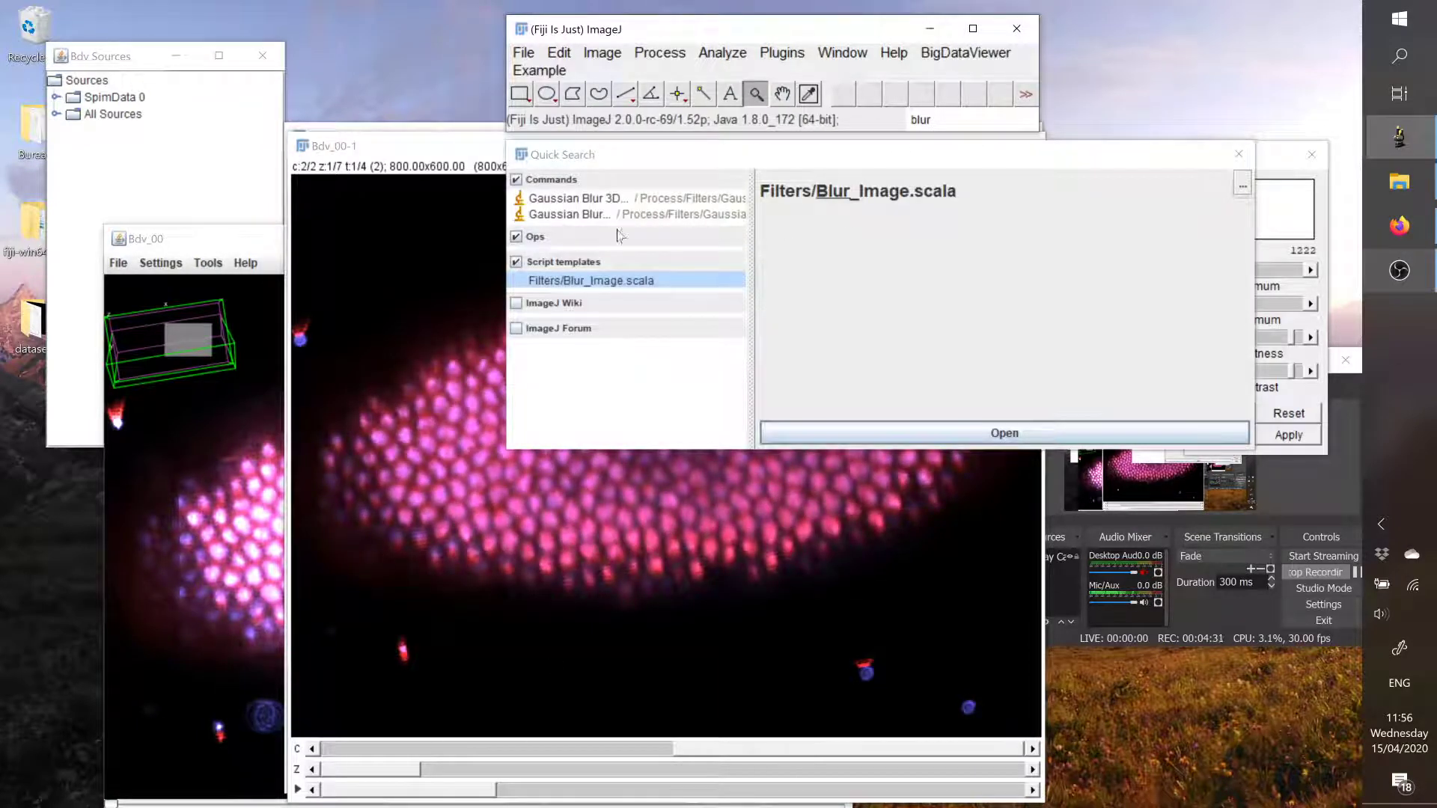
left_click(598, 216)
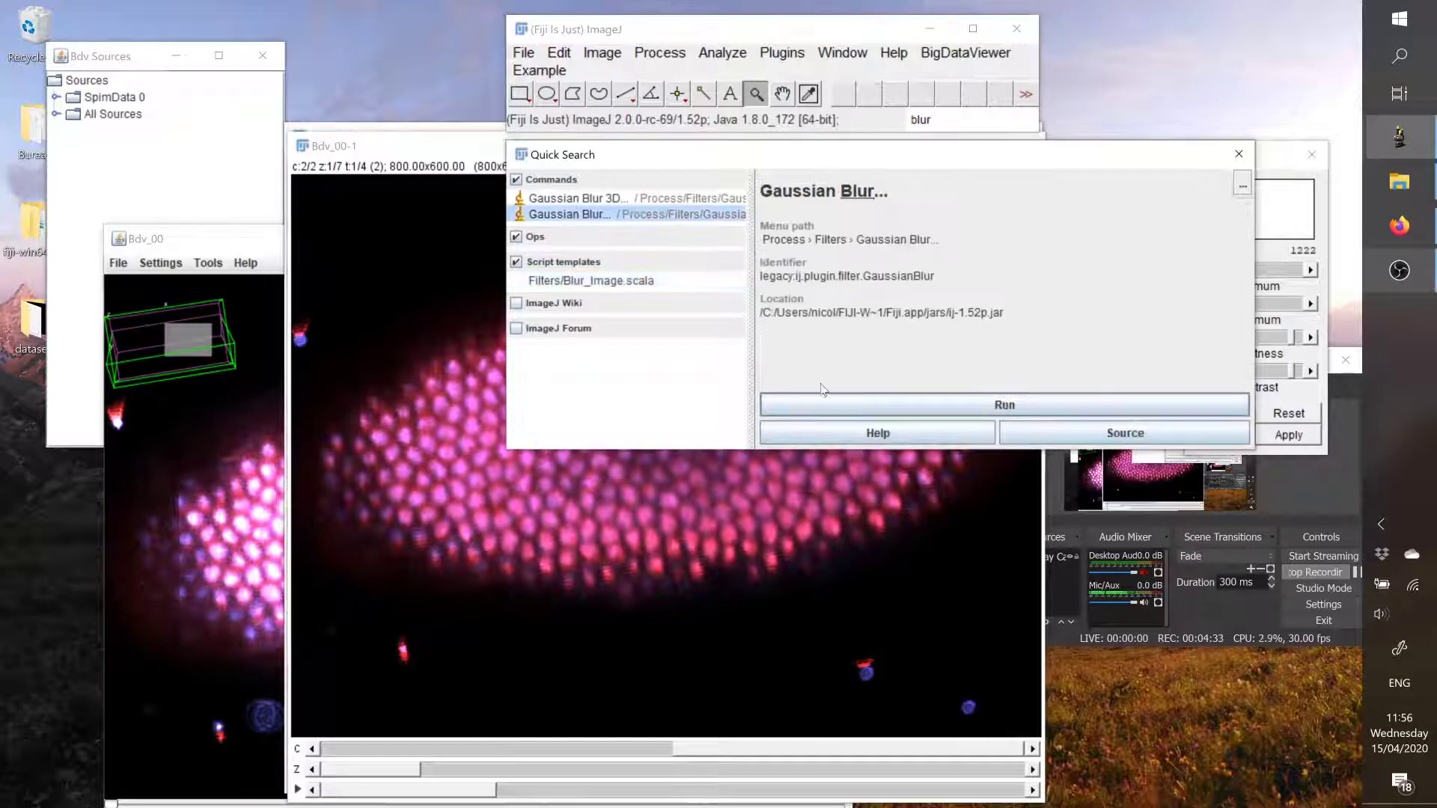
left_click(919, 403)
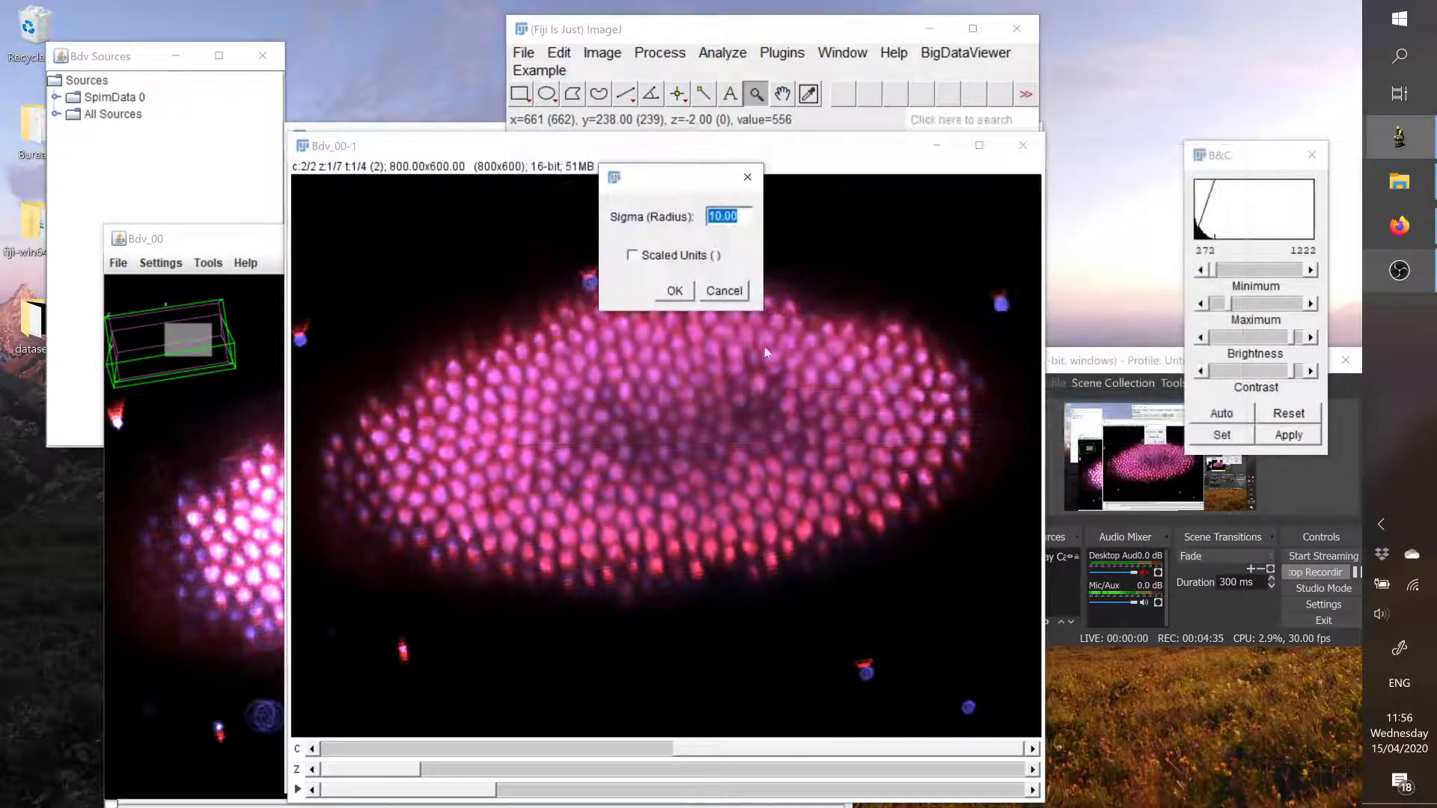
type("2")
left_click(673, 292)
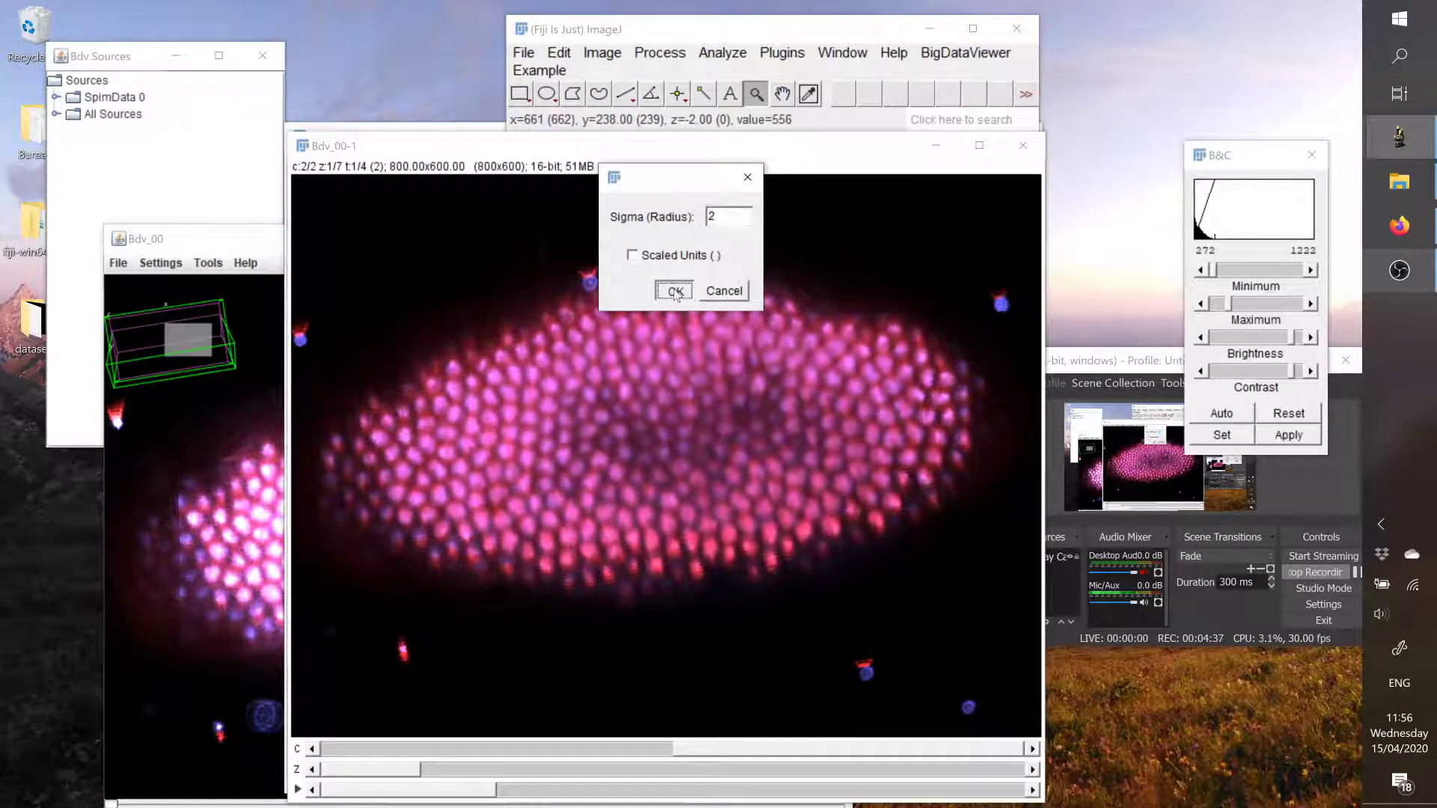
Step: Run Find Edges on the blurred duplicate and check the result across timepoints and slices
left_click(988, 119)
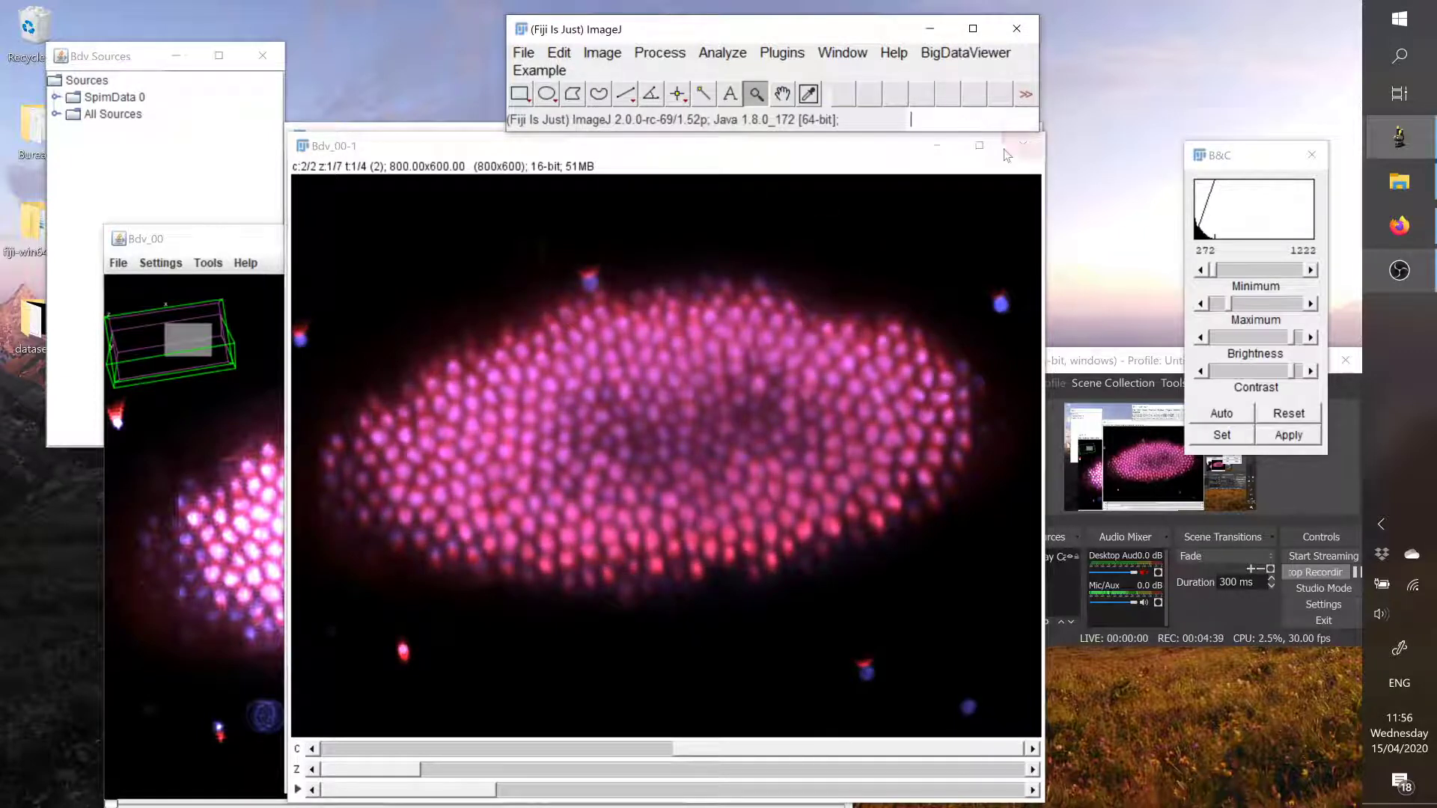
type("edge")
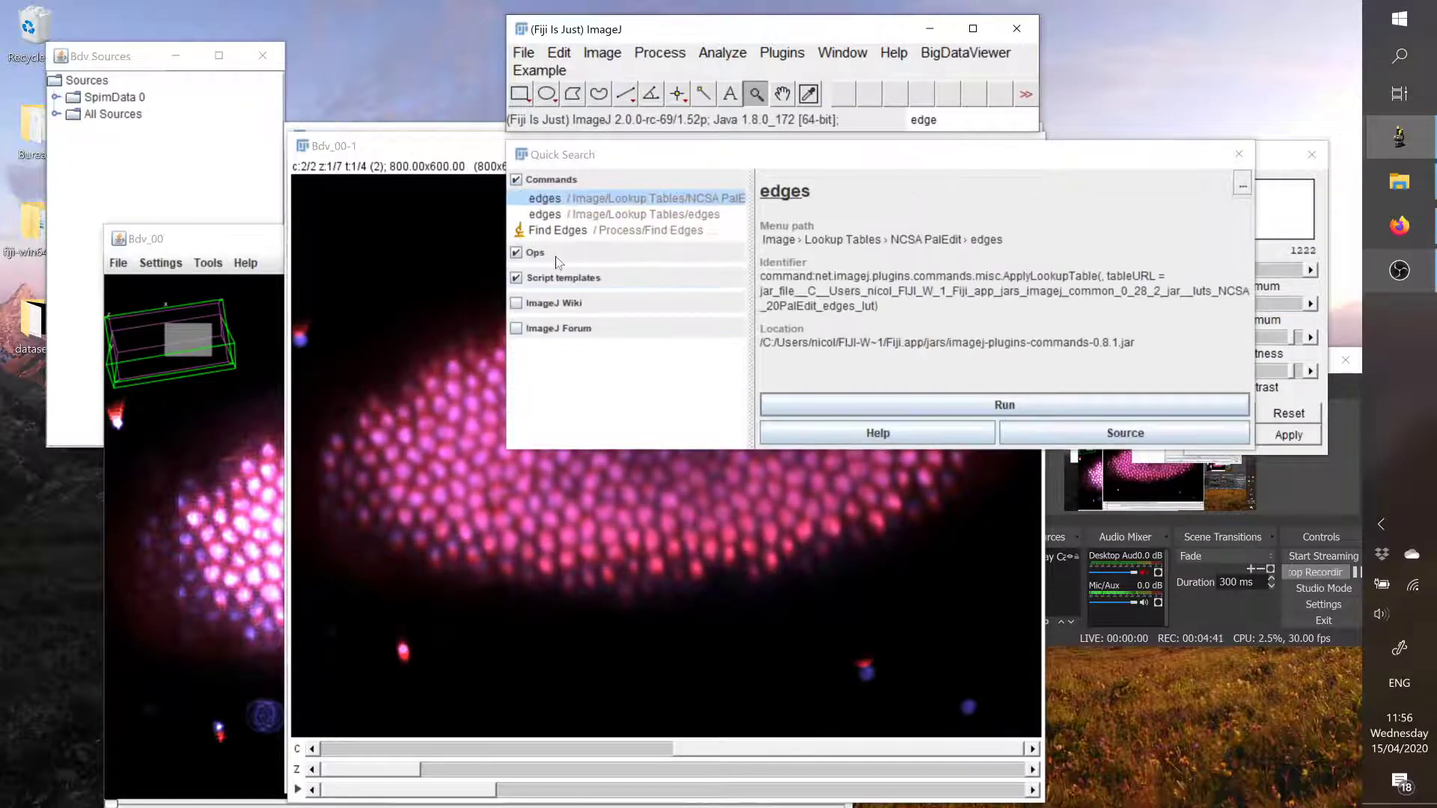
left_click(662, 230)
left_click(859, 399)
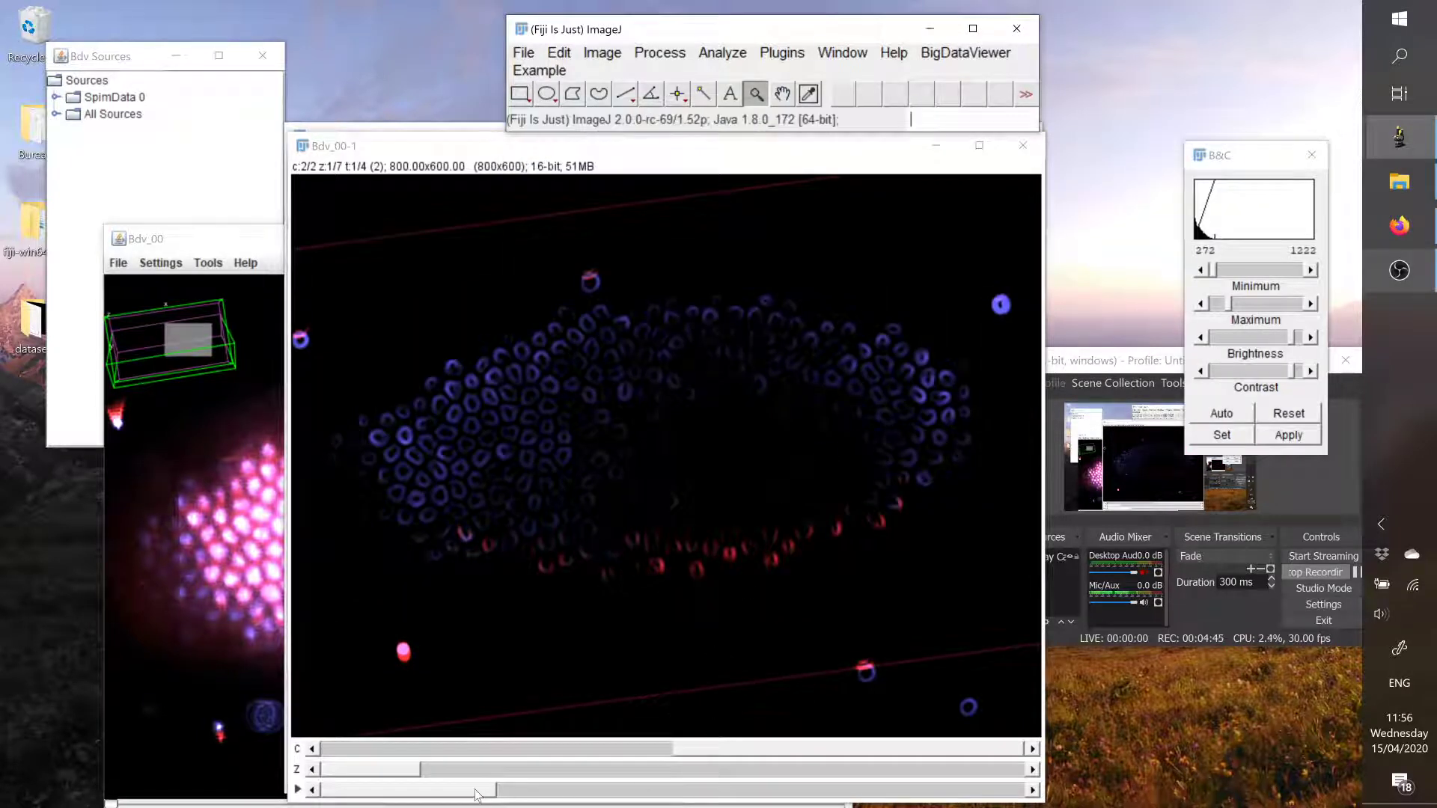
mouse_move(477, 795)
left_mouse_down()
mouse_move(1007, 799)
mouse_move(485, 796)
left_mouse_up()
left_click_drag(400, 775, 404, 774)
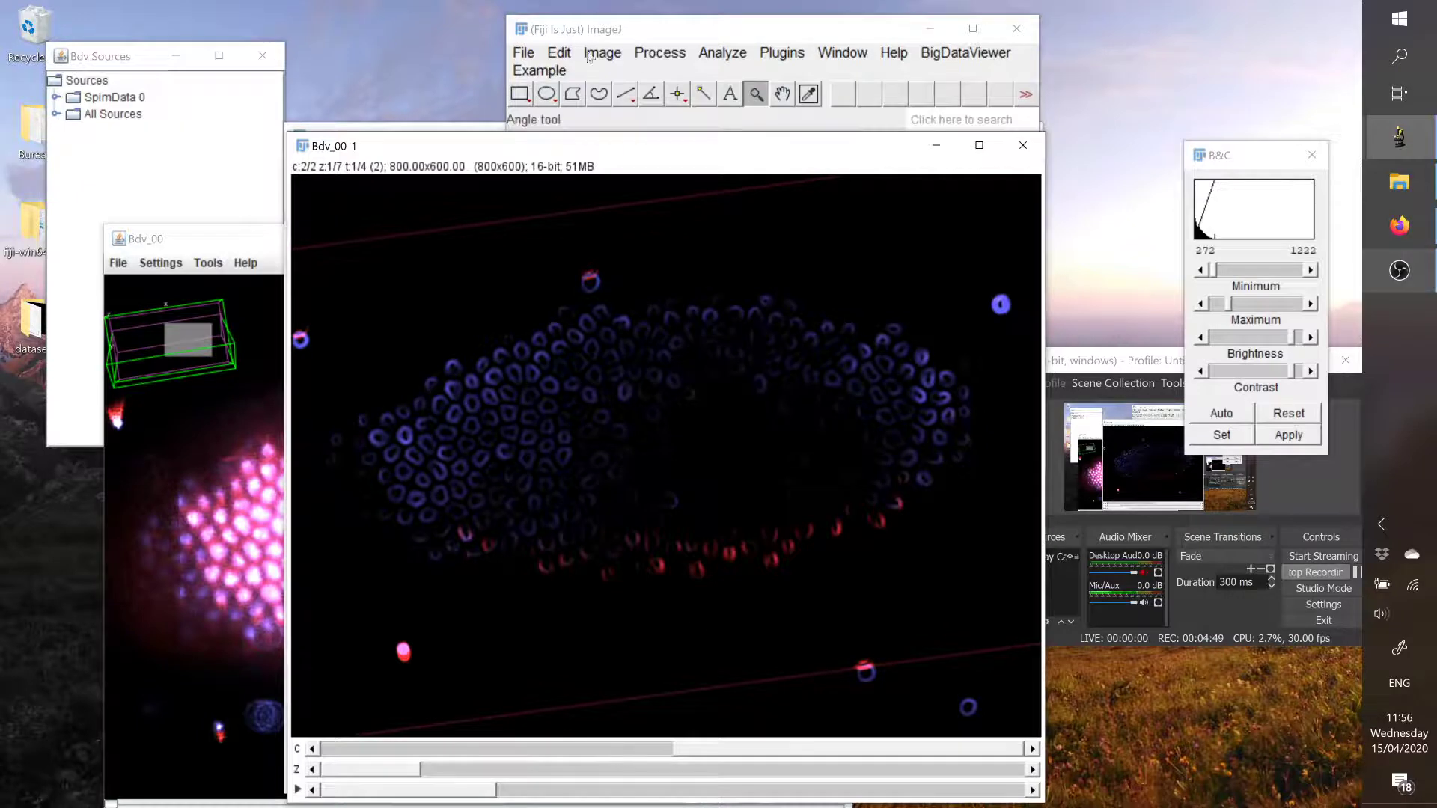
Step: Apply the Green lookup table to channel 2 of the edge-filtered duplicate
left_click(590, 54)
mouse_move(658, 451)
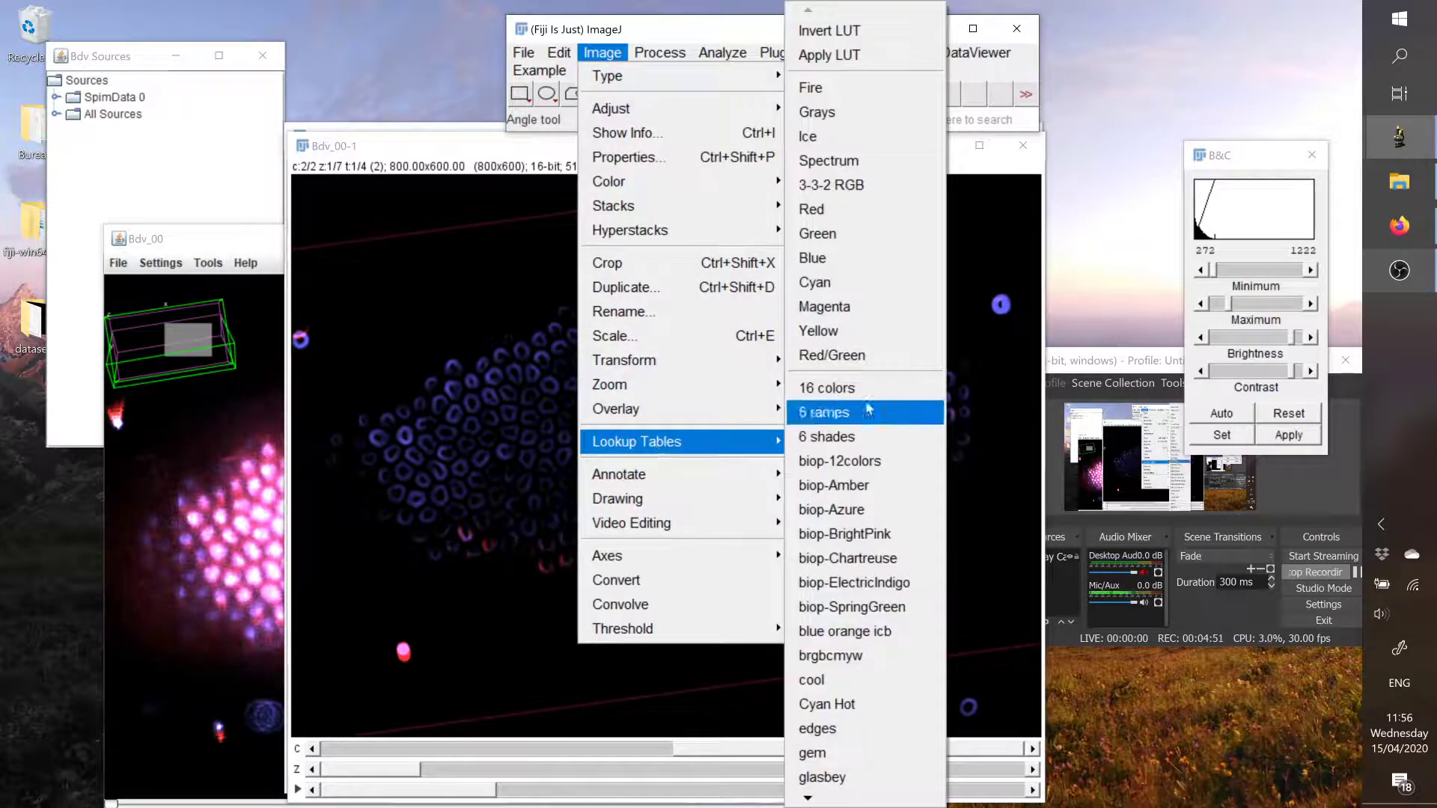
left_click(823, 234)
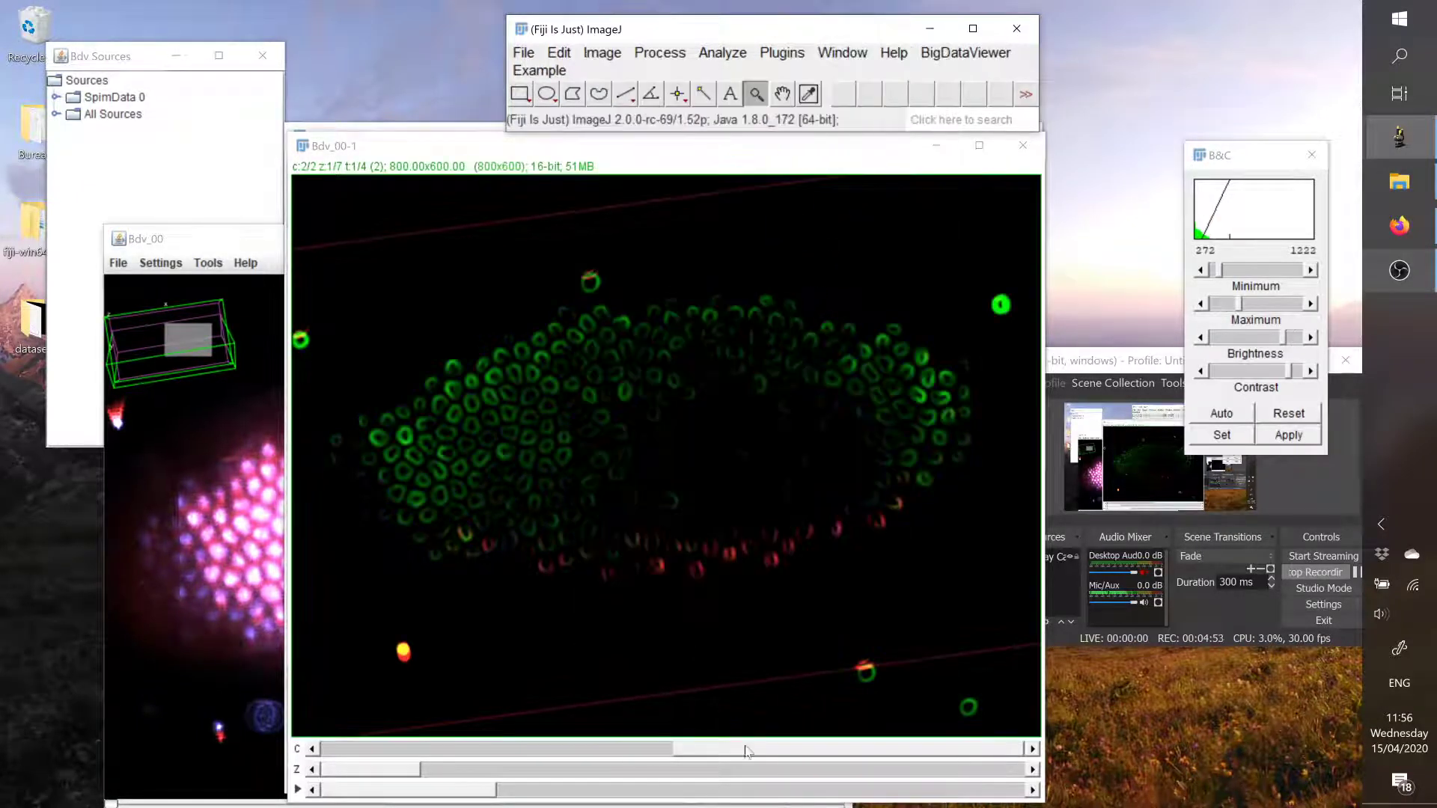
Step: Apply the Magenta lookup table to channel 1 of the edge-filtered duplicate
left_click(599, 747)
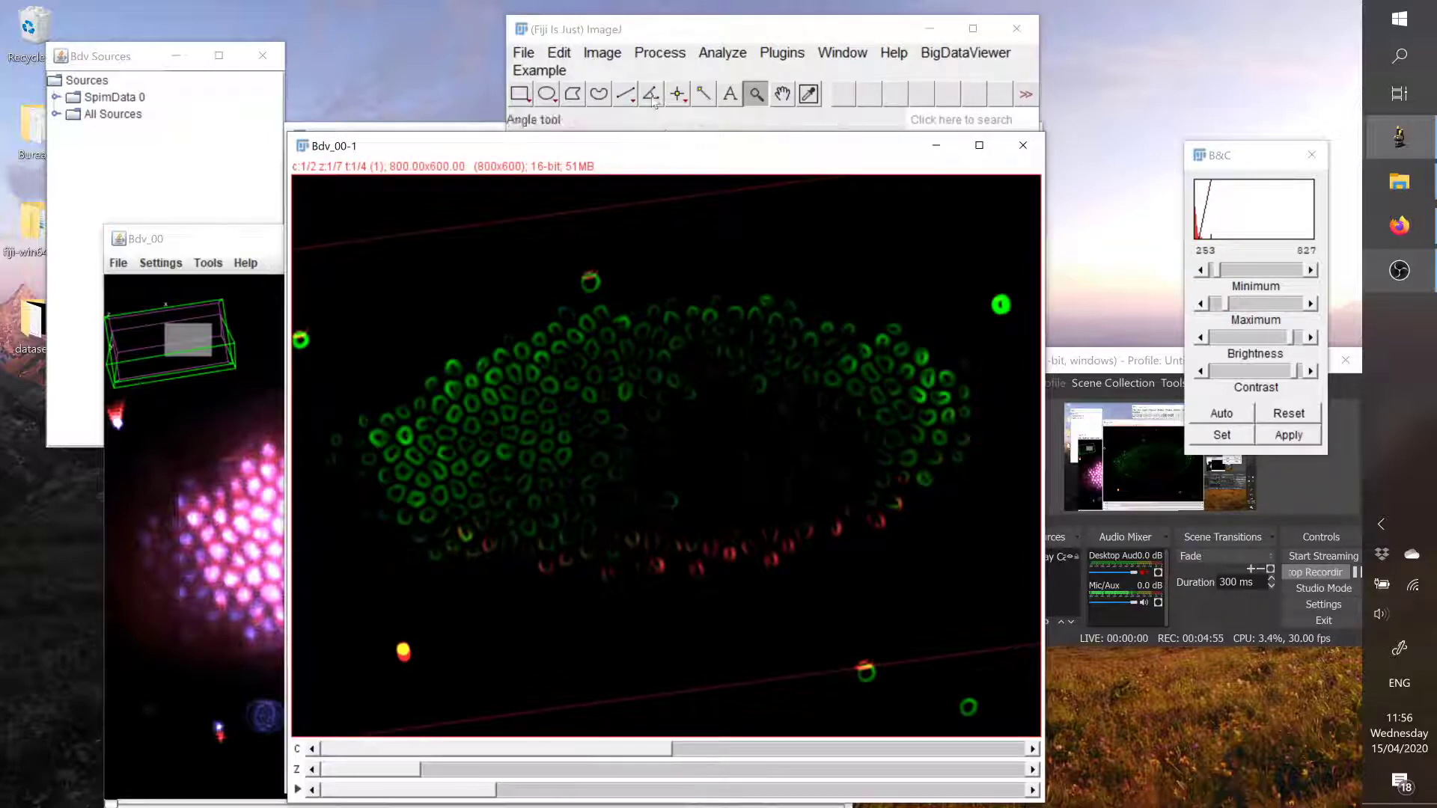
left_click(602, 53)
mouse_move(719, 442)
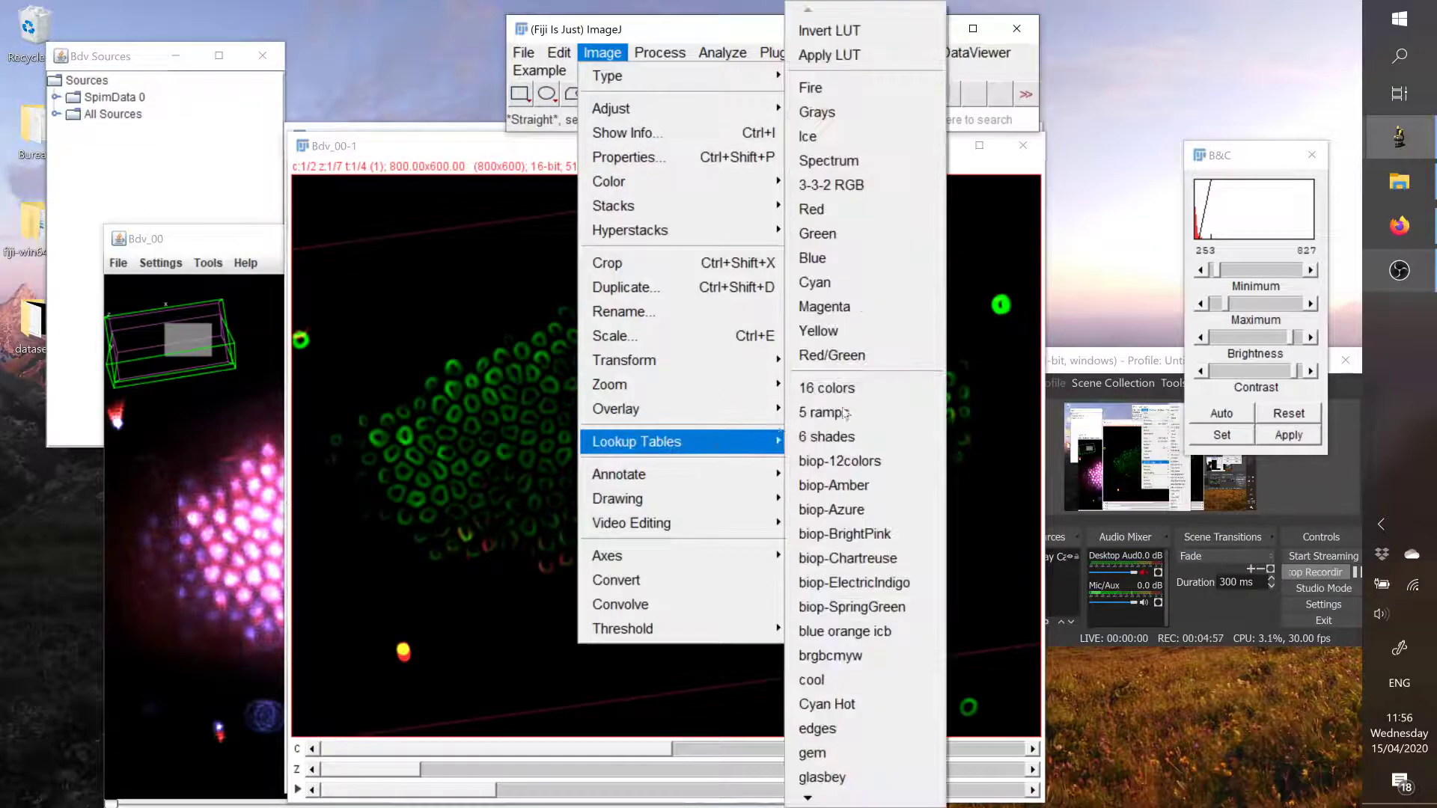
left_click(837, 307)
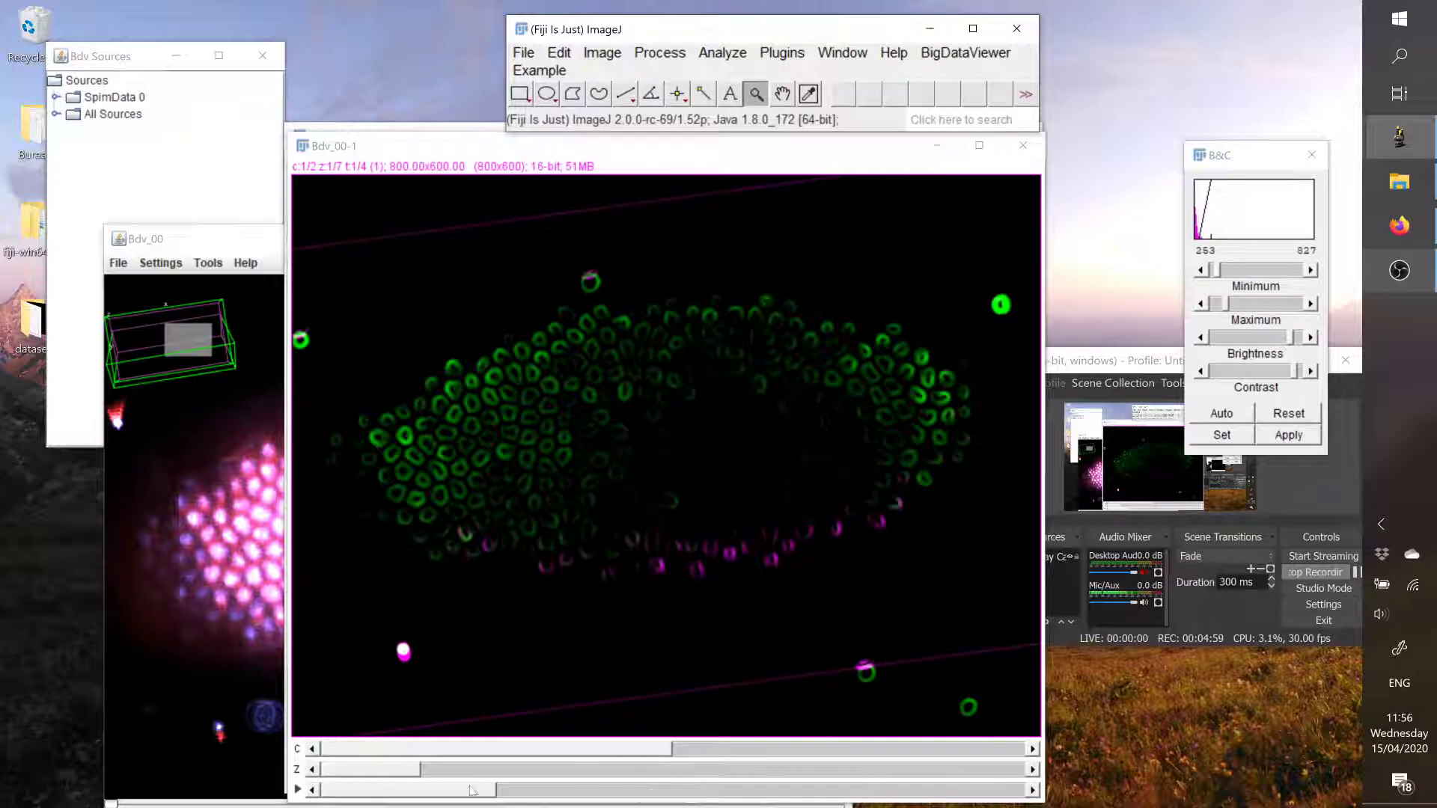
mouse_move(450, 792)
left_mouse_down()
mouse_move(973, 784)
mouse_move(449, 782)
left_mouse_up()
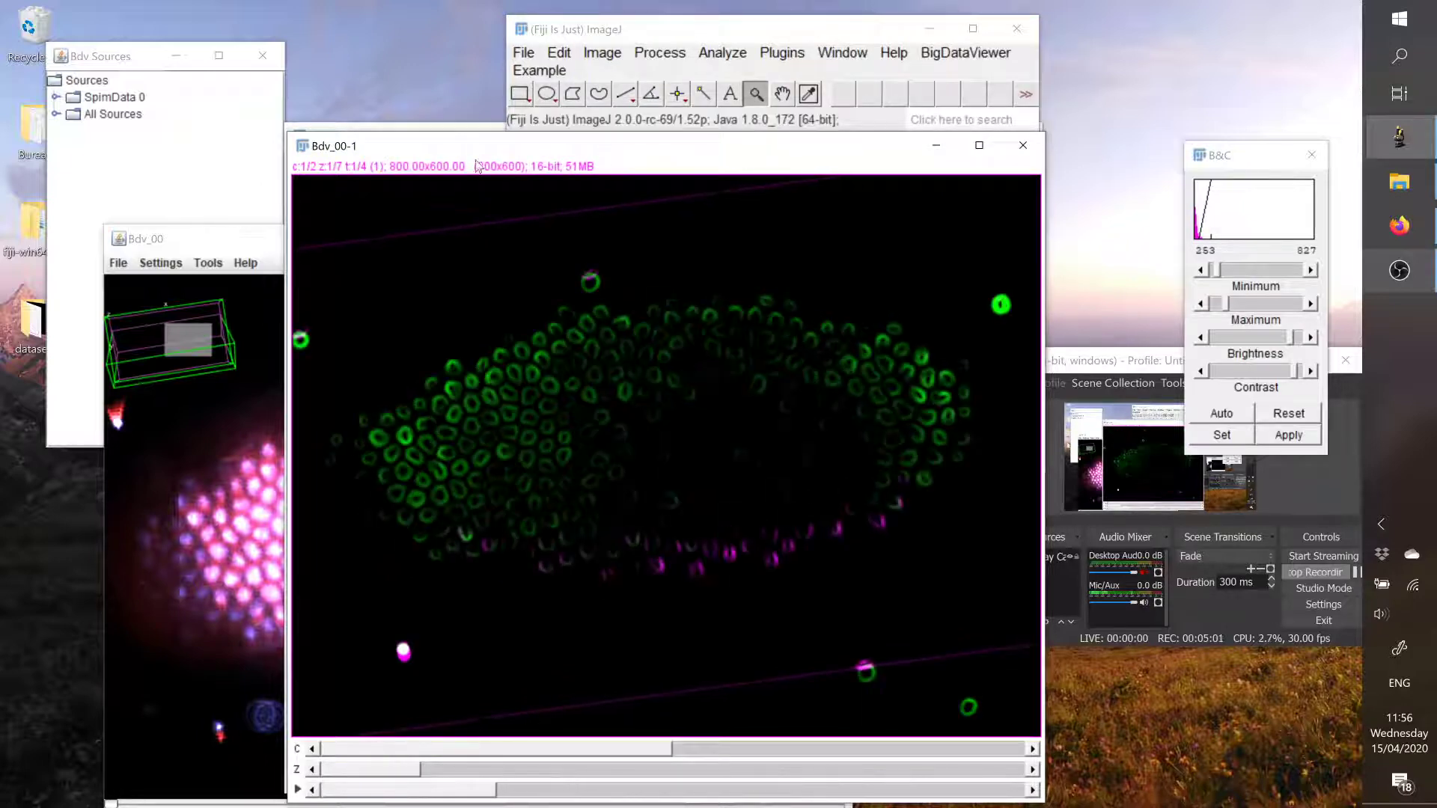
Step: Move the processed duplicate aside, close the original exported hyperstack, and reposition the BigDataViewer window
left_click_drag(479, 152, 744, 159)
left_click(465, 139)
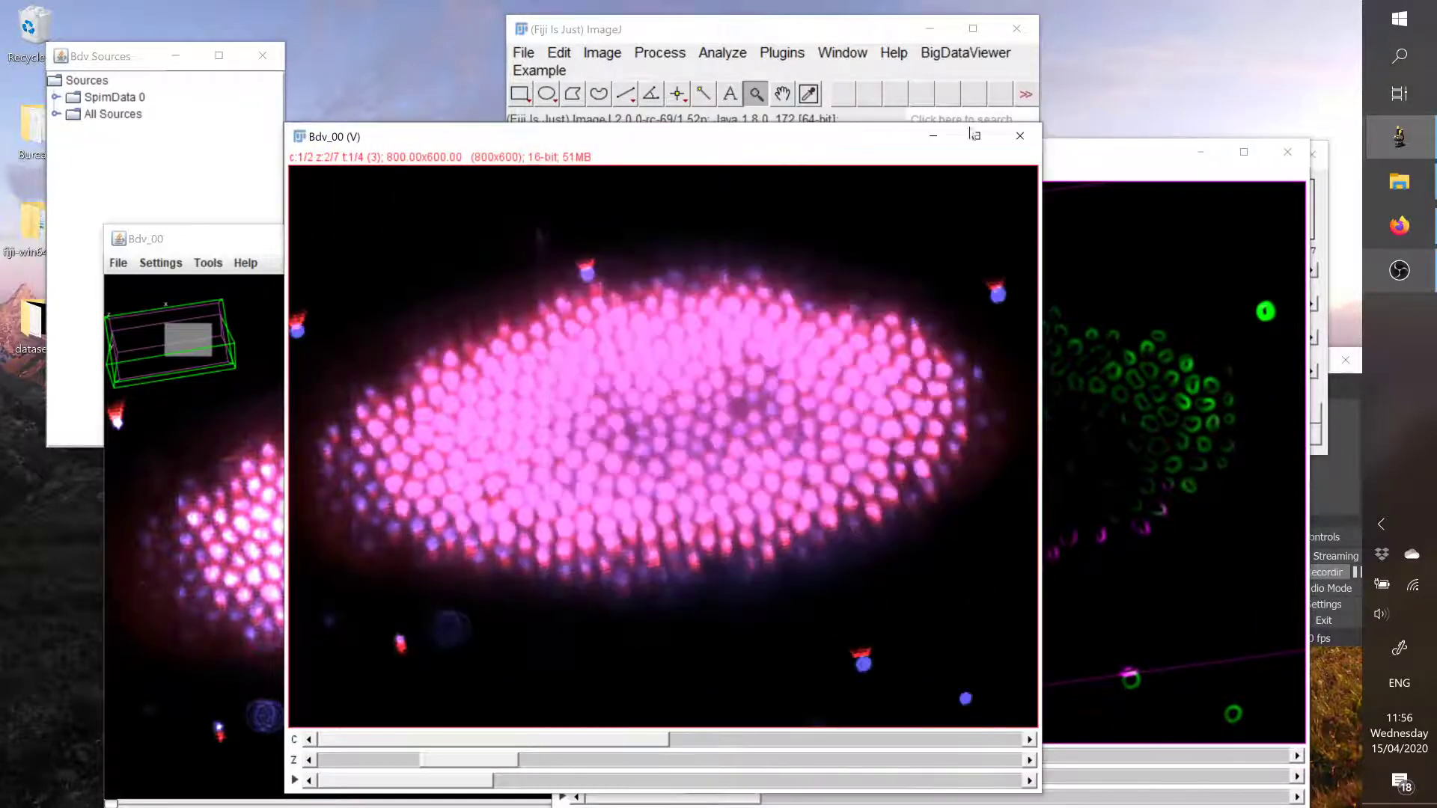
left_click(1018, 137)
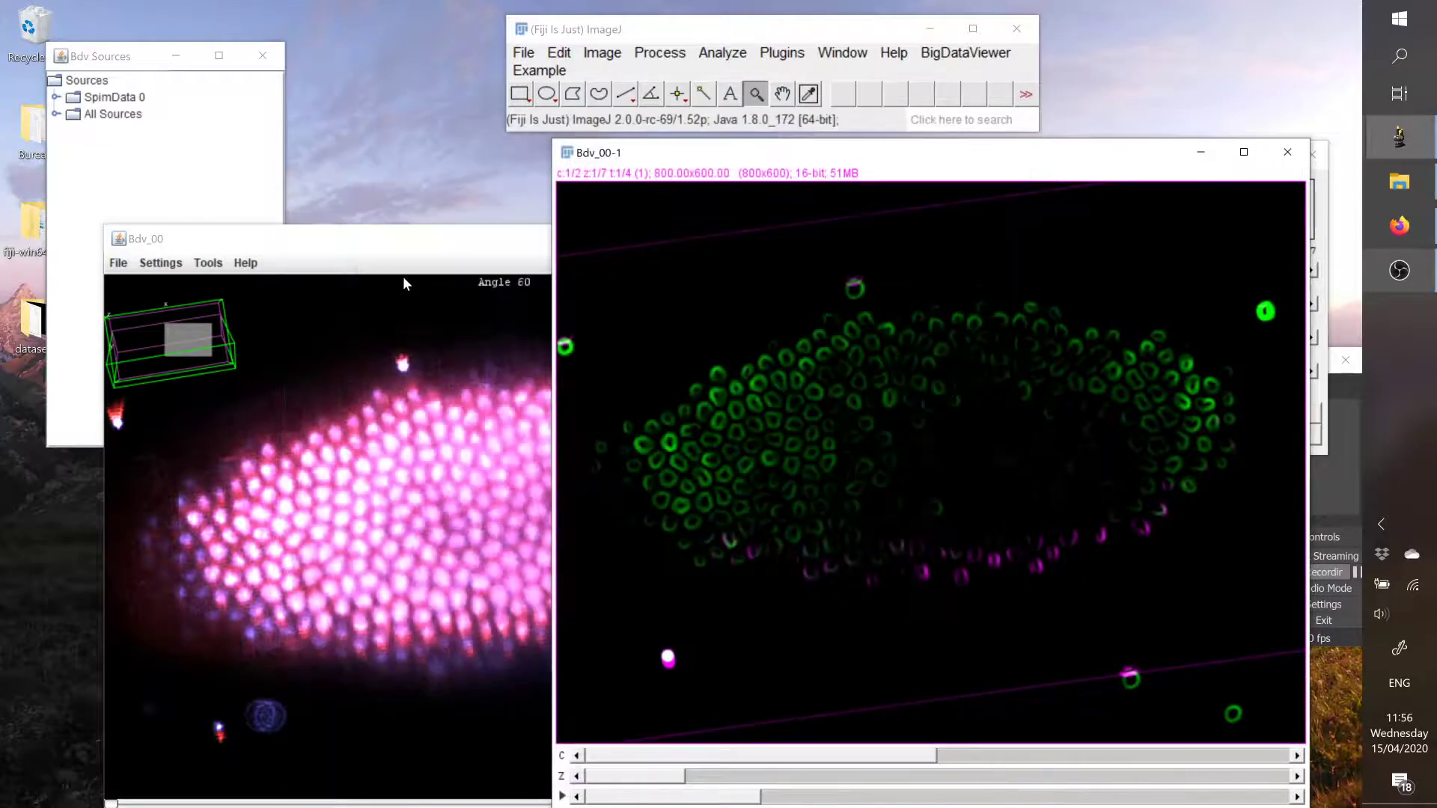
left_click_drag(419, 243, 386, 237)
left_click(1015, 155)
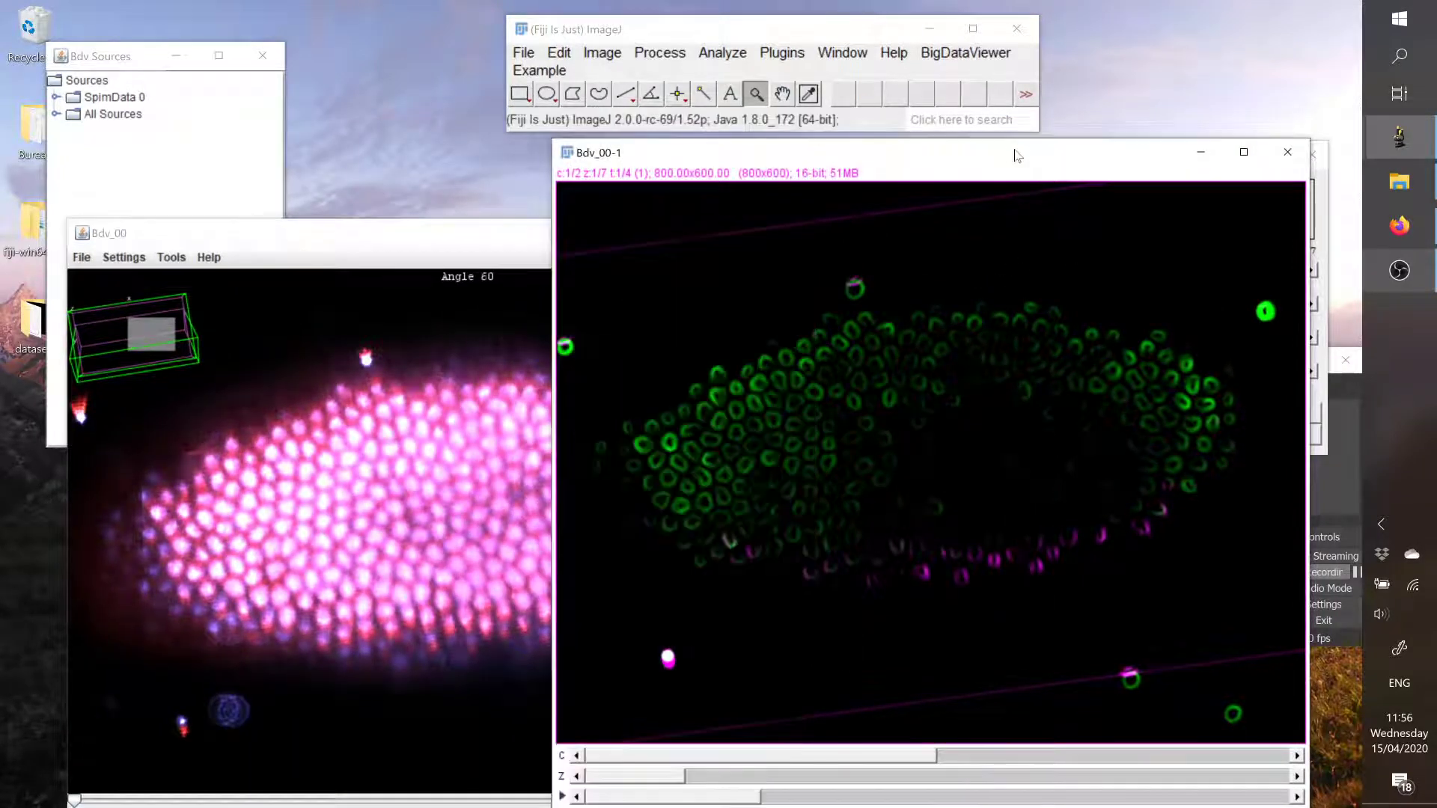
Step: Import the processed duplicate Bdv_00-1 as BigDataViewer sources with Get Sources From ImagePlus
left_click(965, 52)
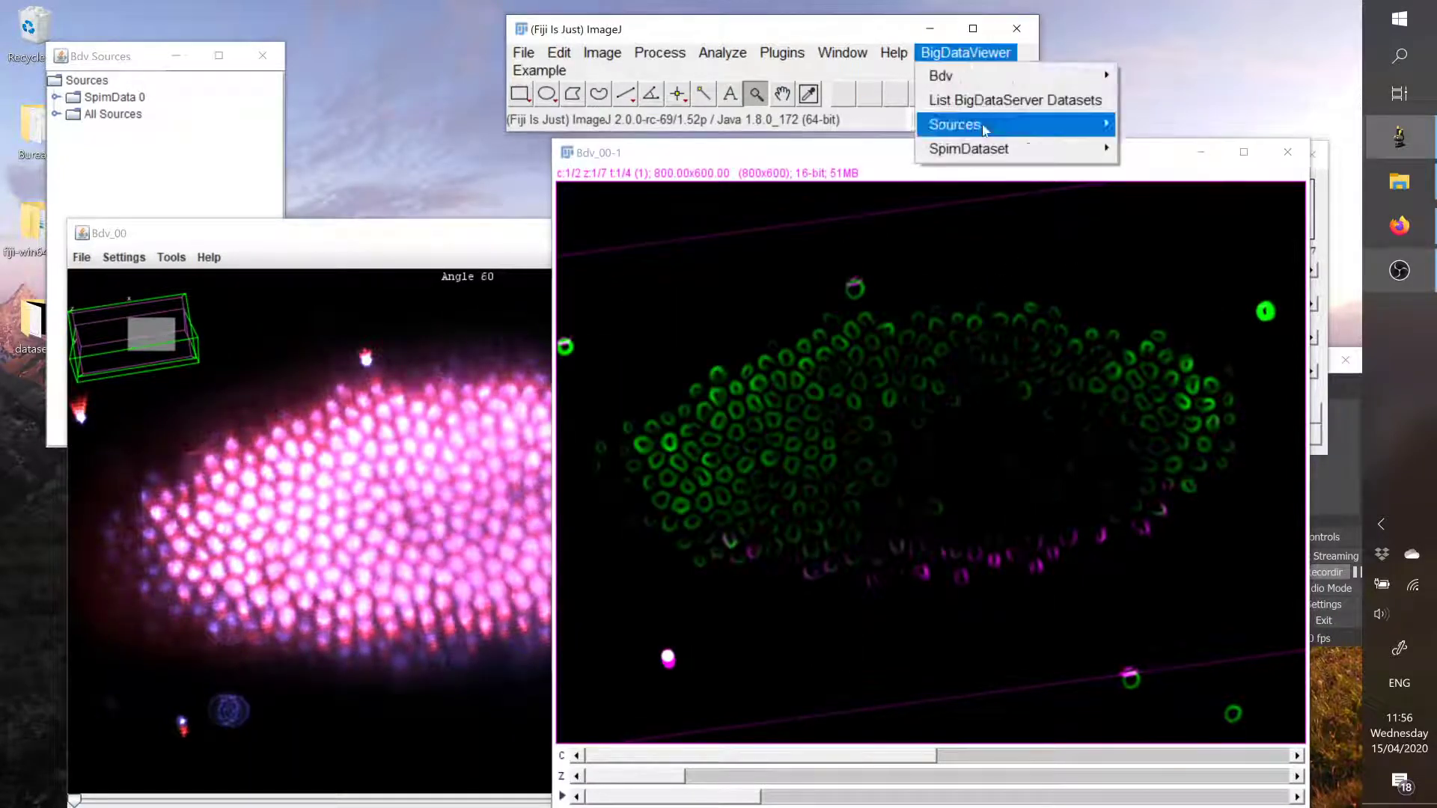
mouse_move(966, 135)
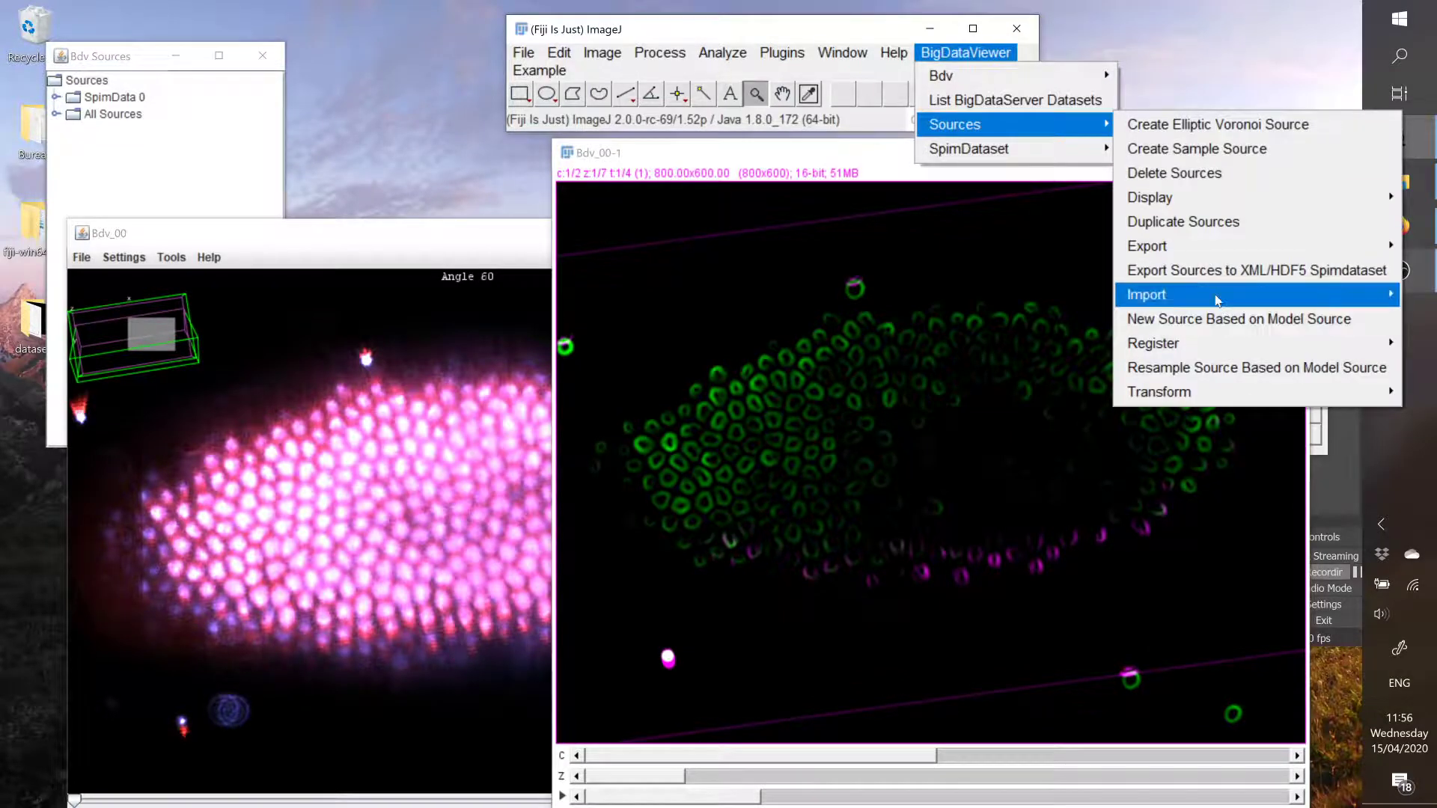
mouse_move(1164, 303)
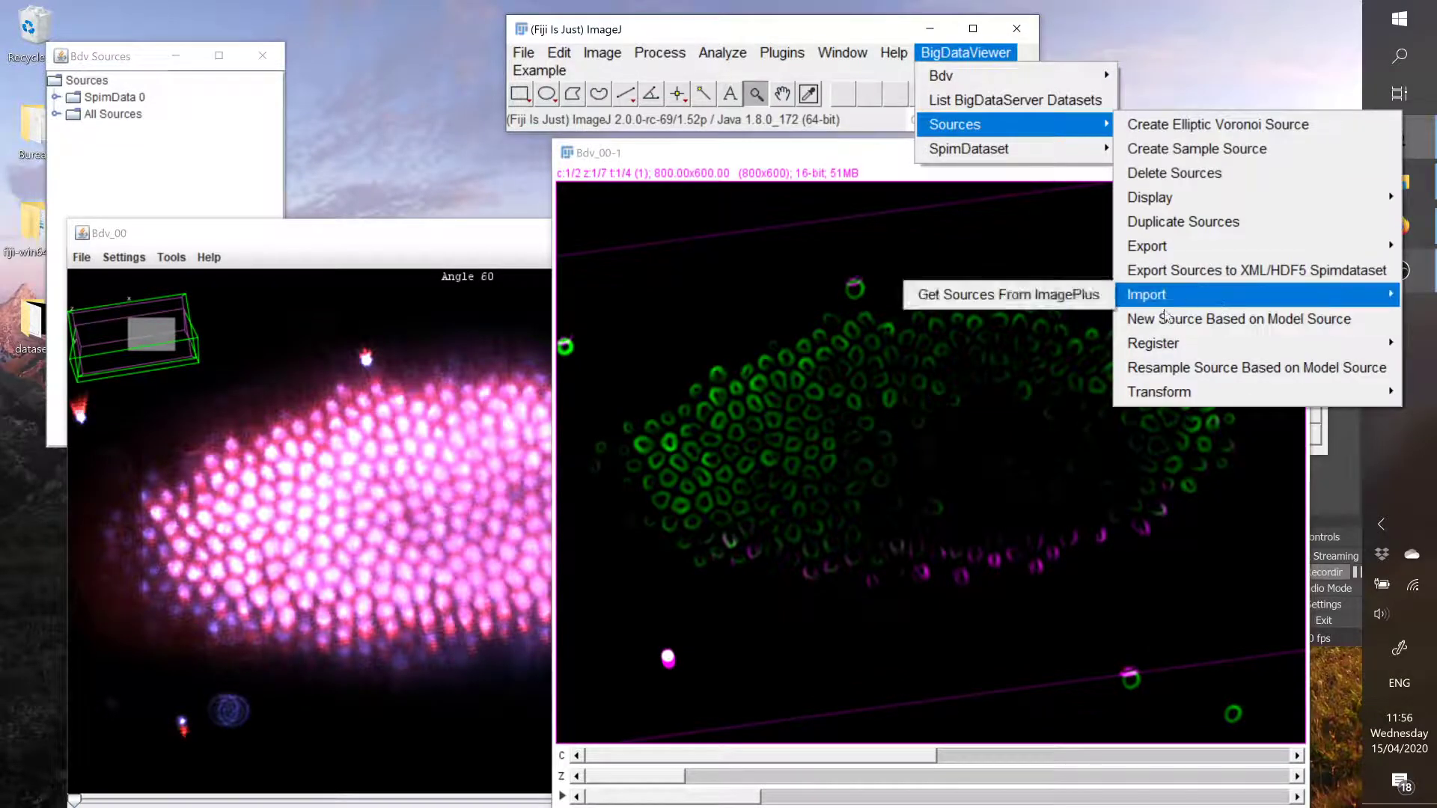
left_click(1095, 298)
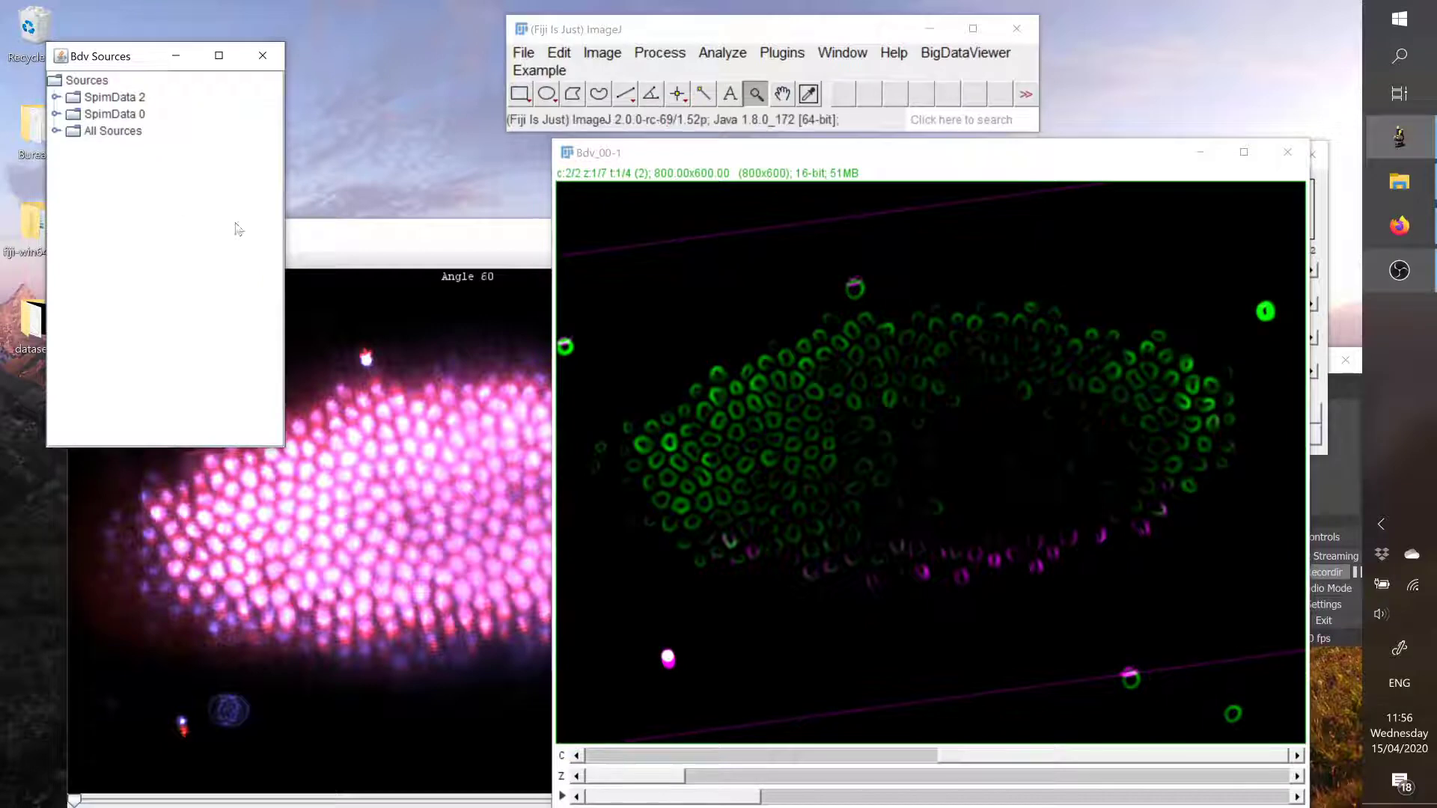
Step: Show the SpimData 2 sources in the Bdv_00 viewer with AutoContrast and AdjustViewOnSource left off
left_click_drag(388, 238, 618, 226)
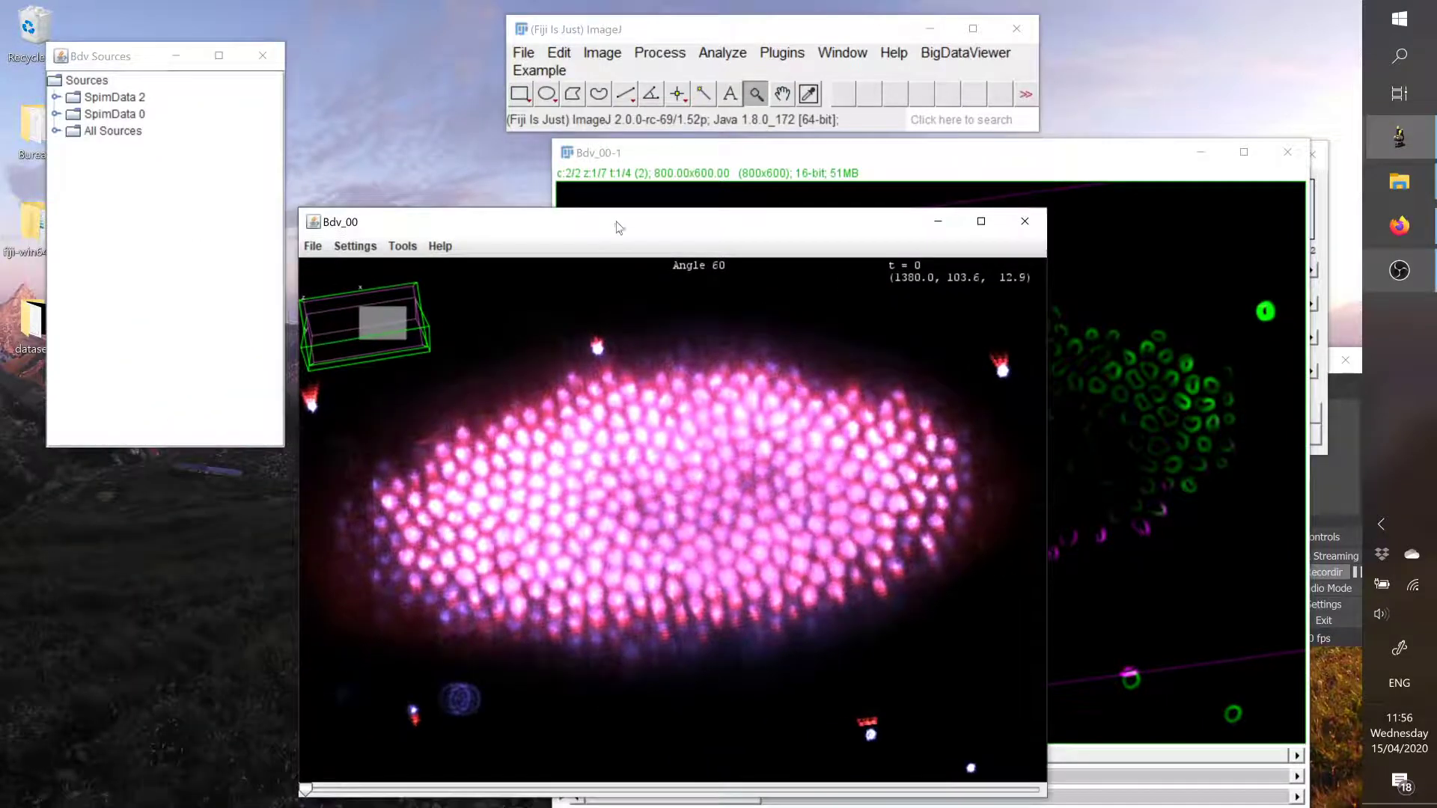
left_click(104, 101)
right_click(110, 103)
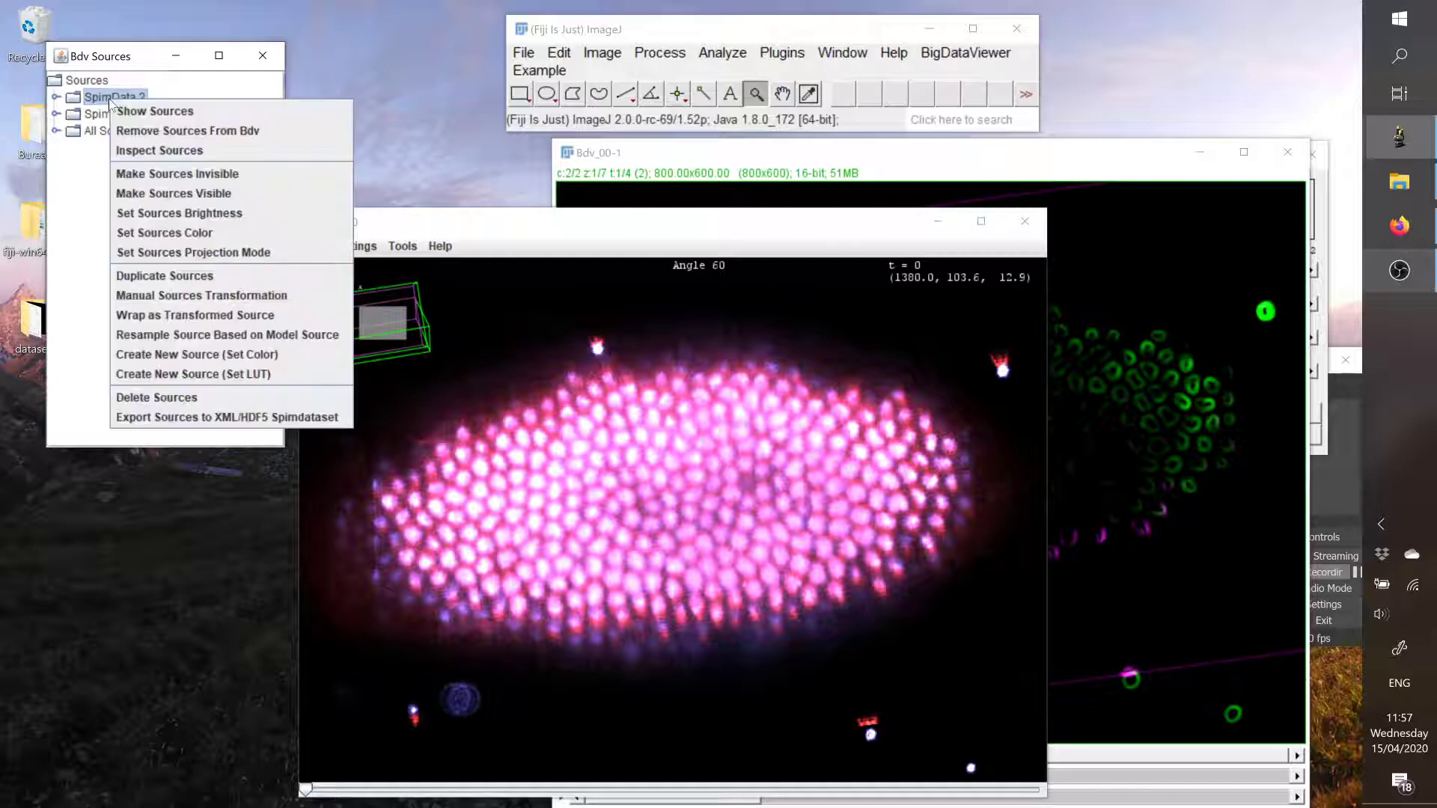
left_click(150, 111)
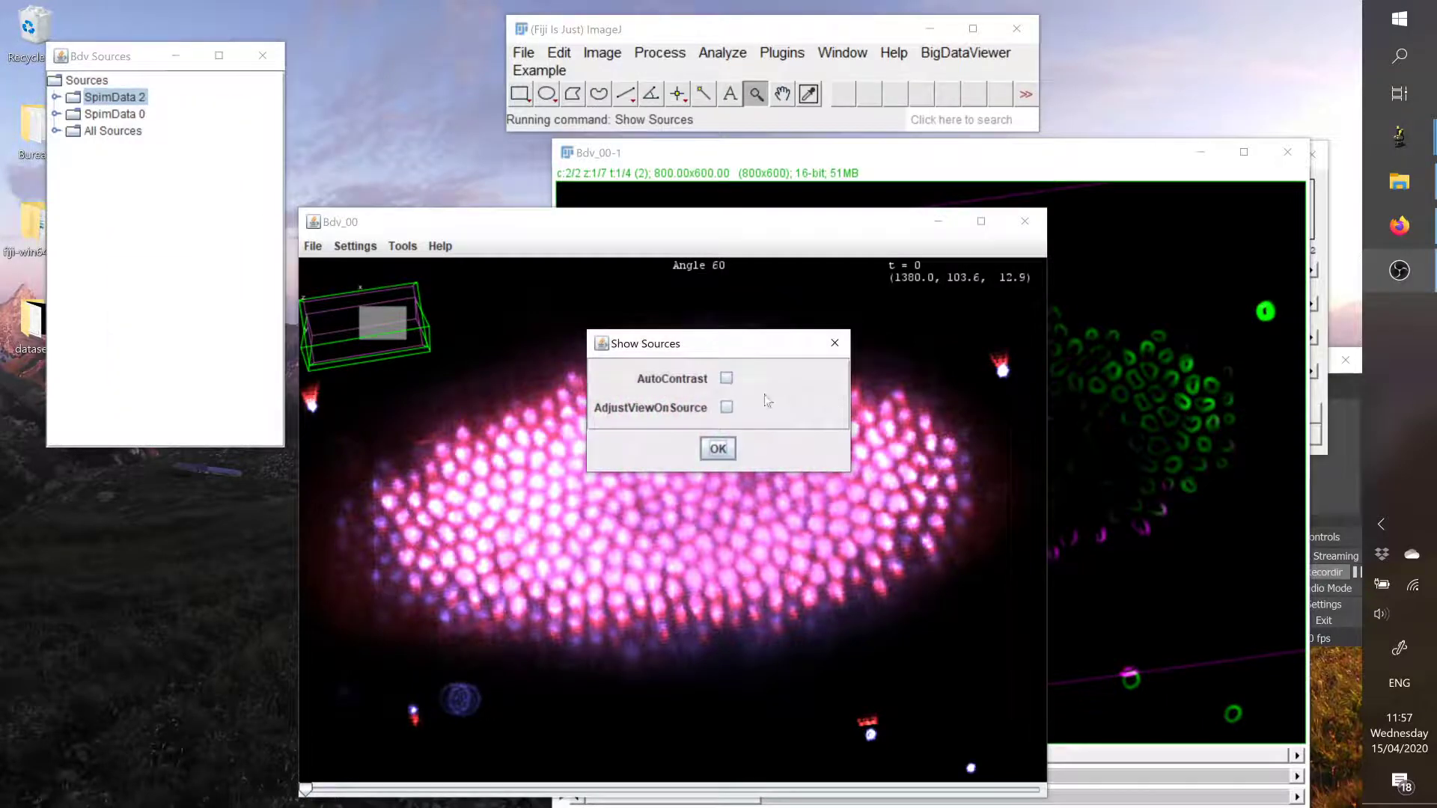
left_click(724, 450)
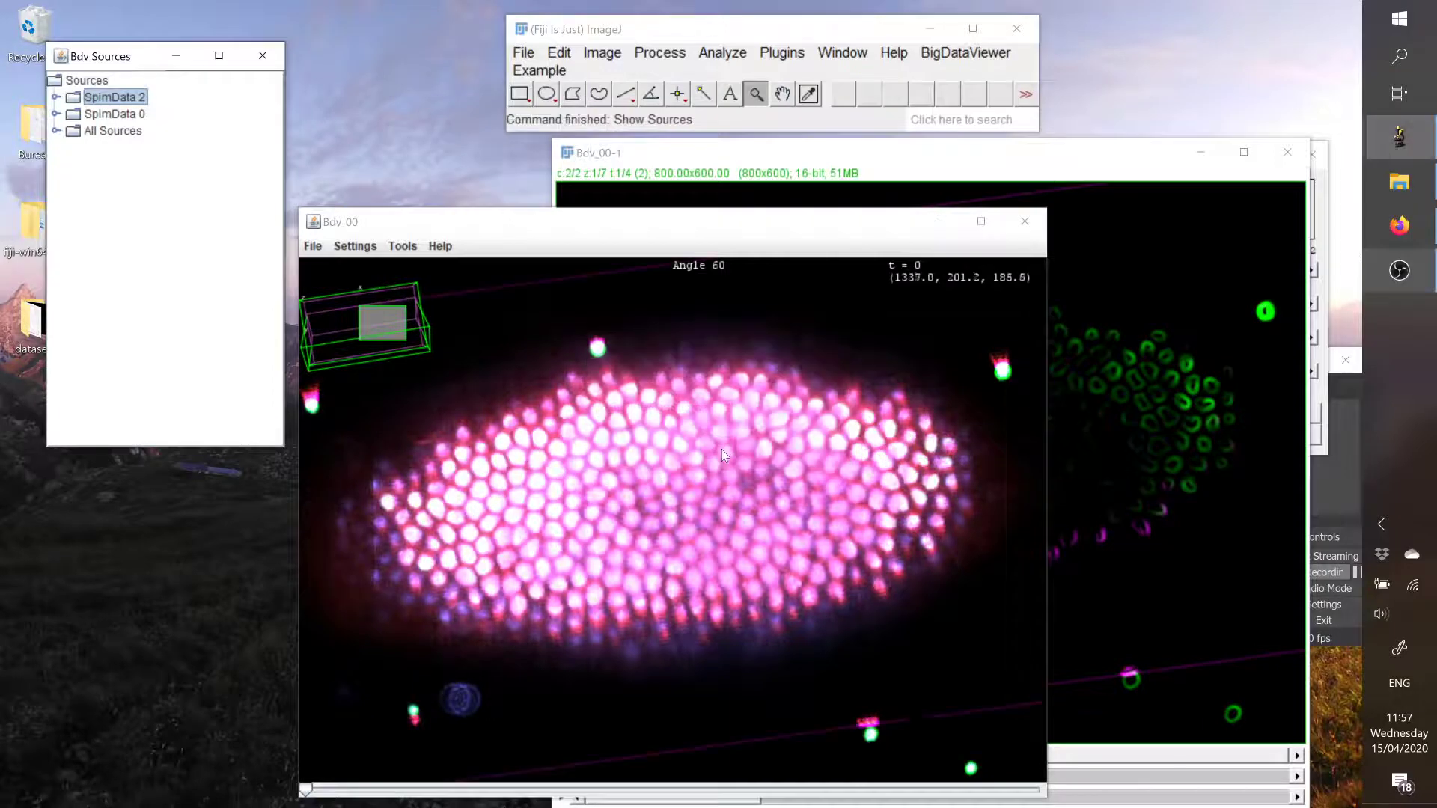
Step: Expand the viewer's source settings and deactivate Angle 60 and Angle 0 to inspect only the edge-filtered sources up close
left_click(1040, 520)
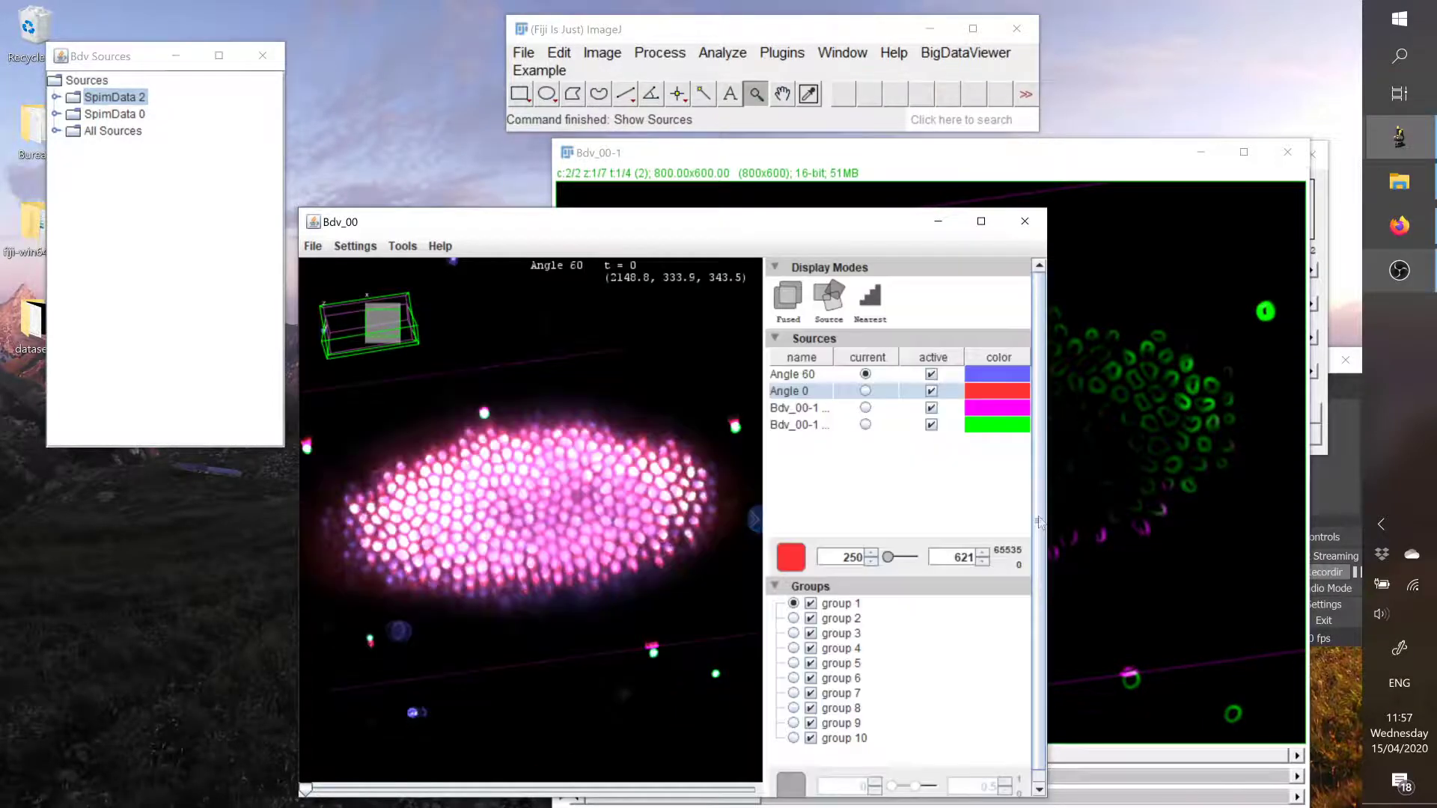
left_click(931, 373)
left_click(931, 391)
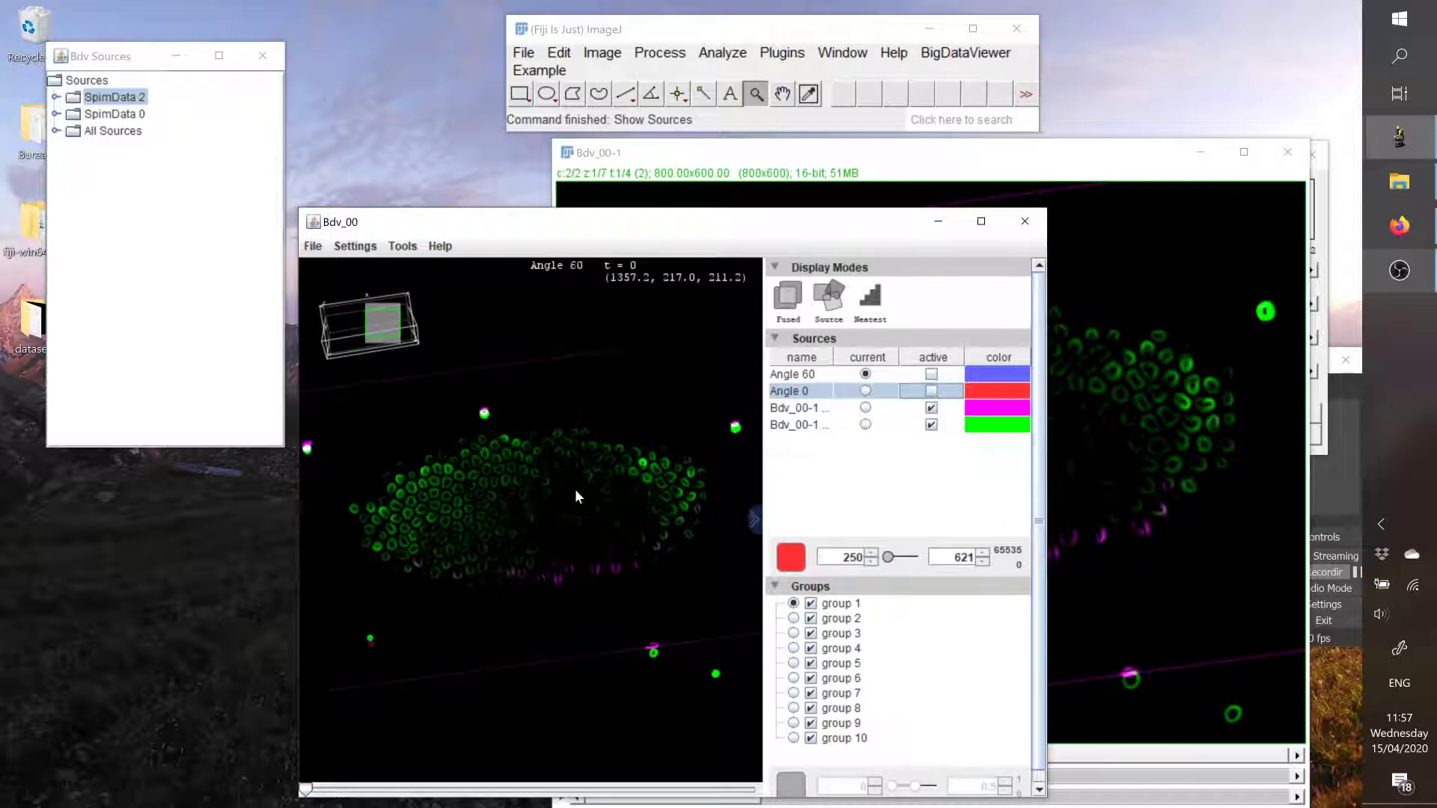
scroll(546, 508, "up", 5, "ctrl")
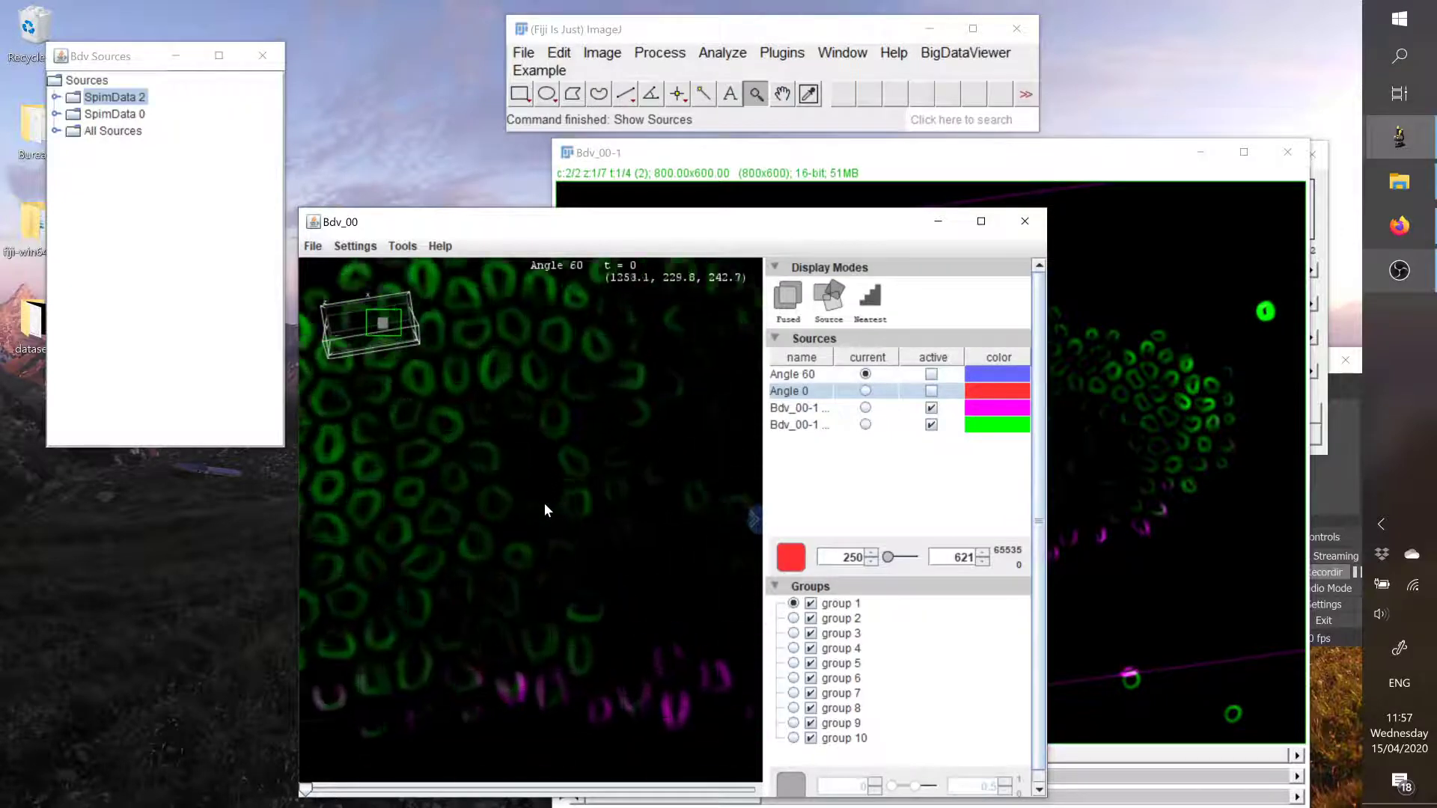
scroll(545, 503, "up", 3, "ctrl")
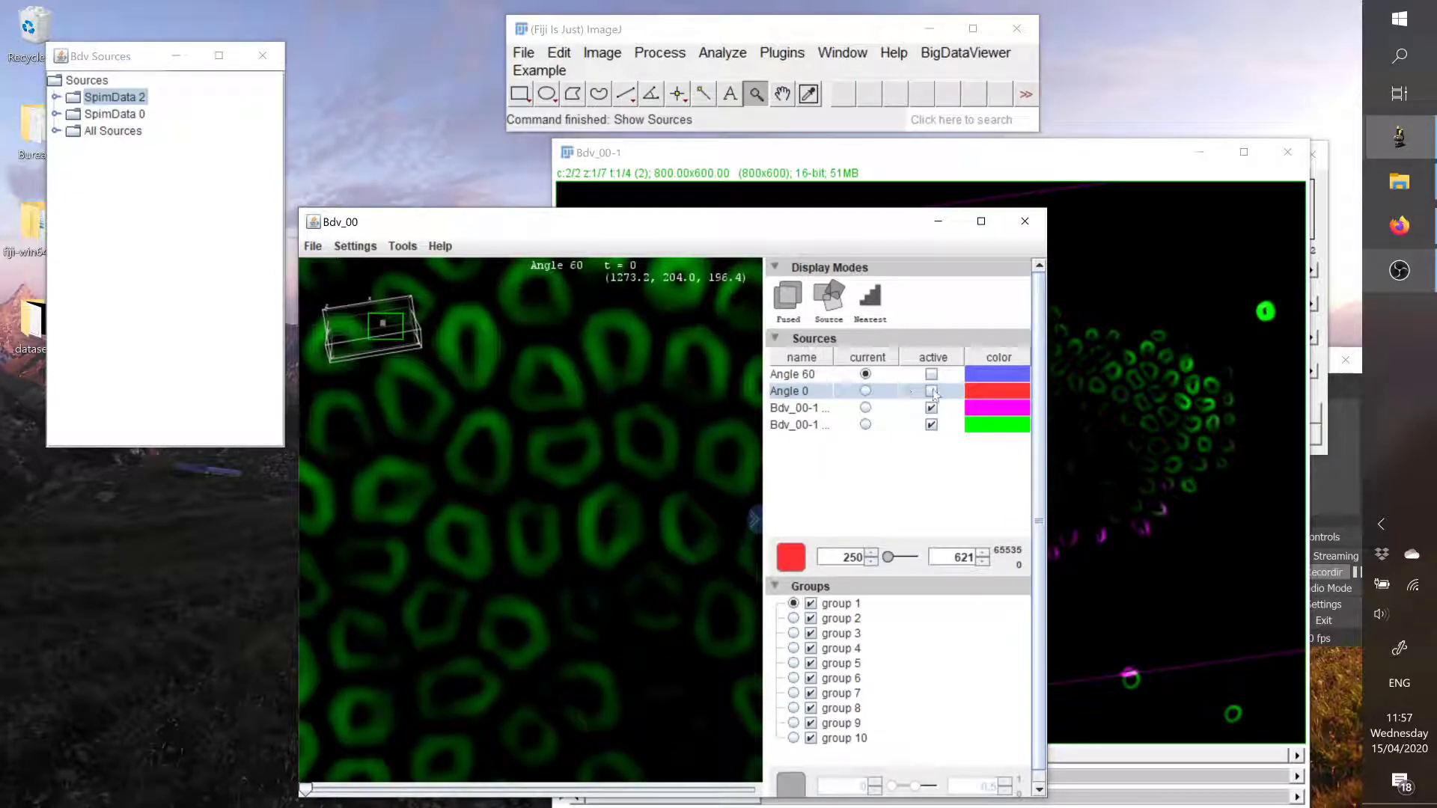
Step: Reactivate the Angle 0 source and set its maximum display value to 1,200
left_click(931, 390)
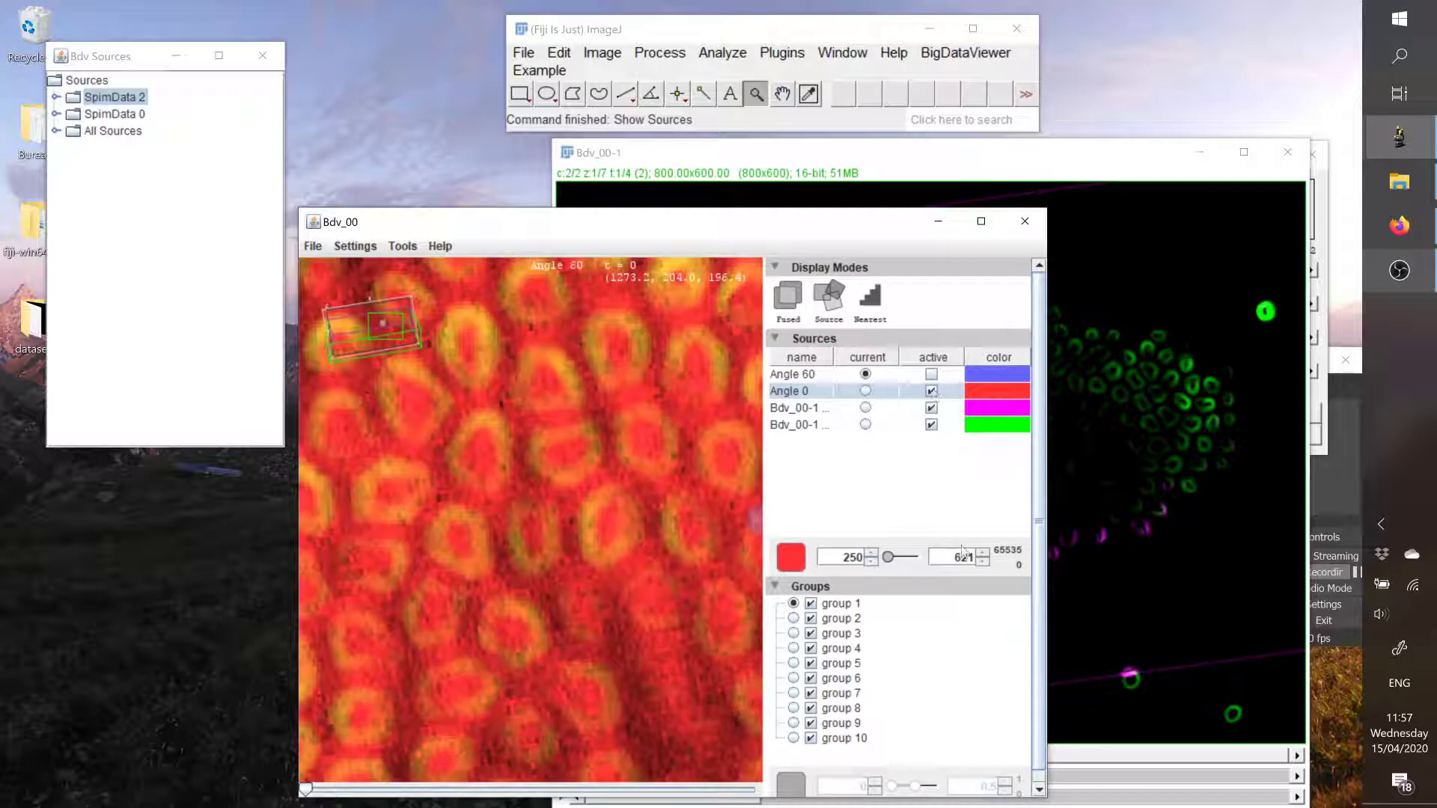
left_click(983, 392)
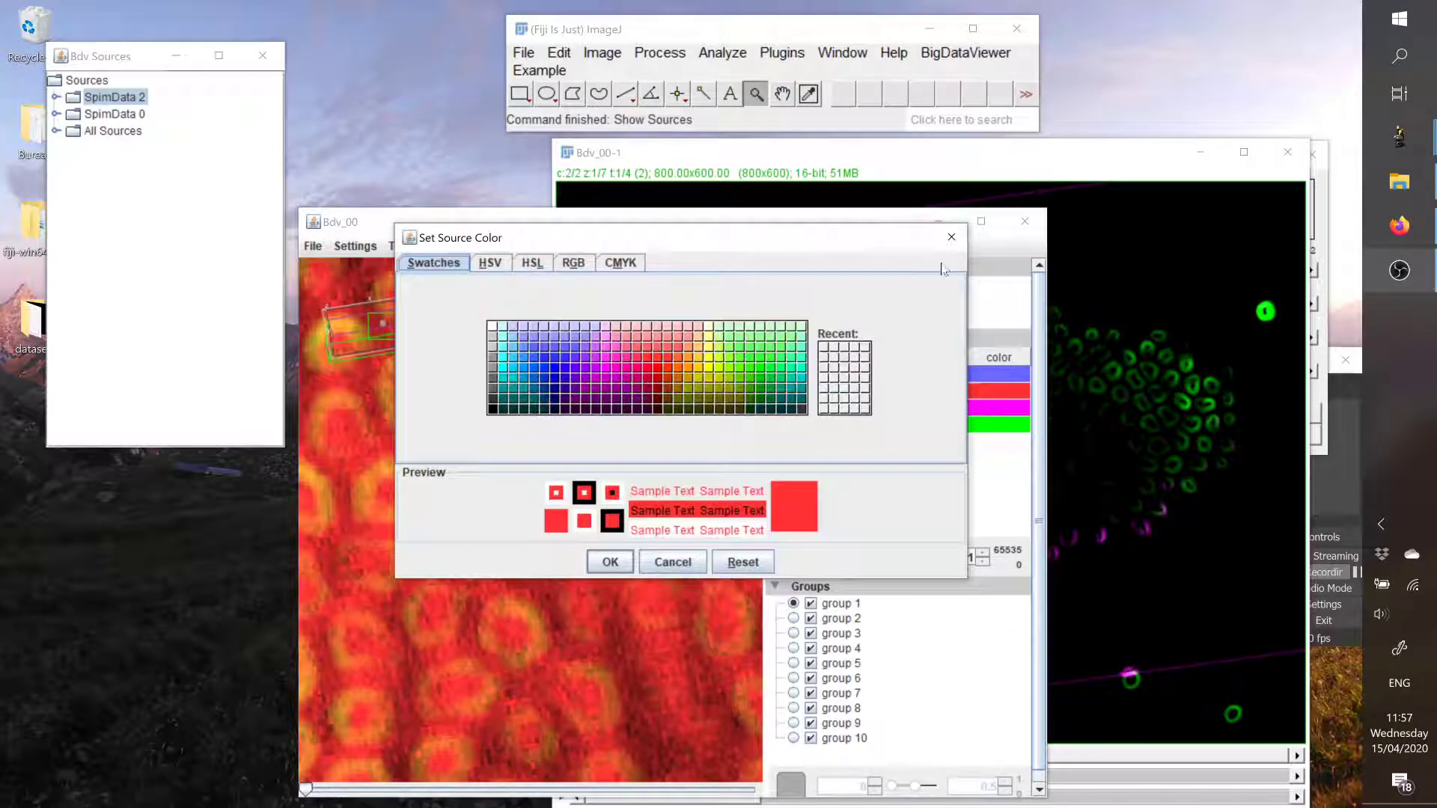
key("Escape")
left_click_drag(955, 558, 1016, 575)
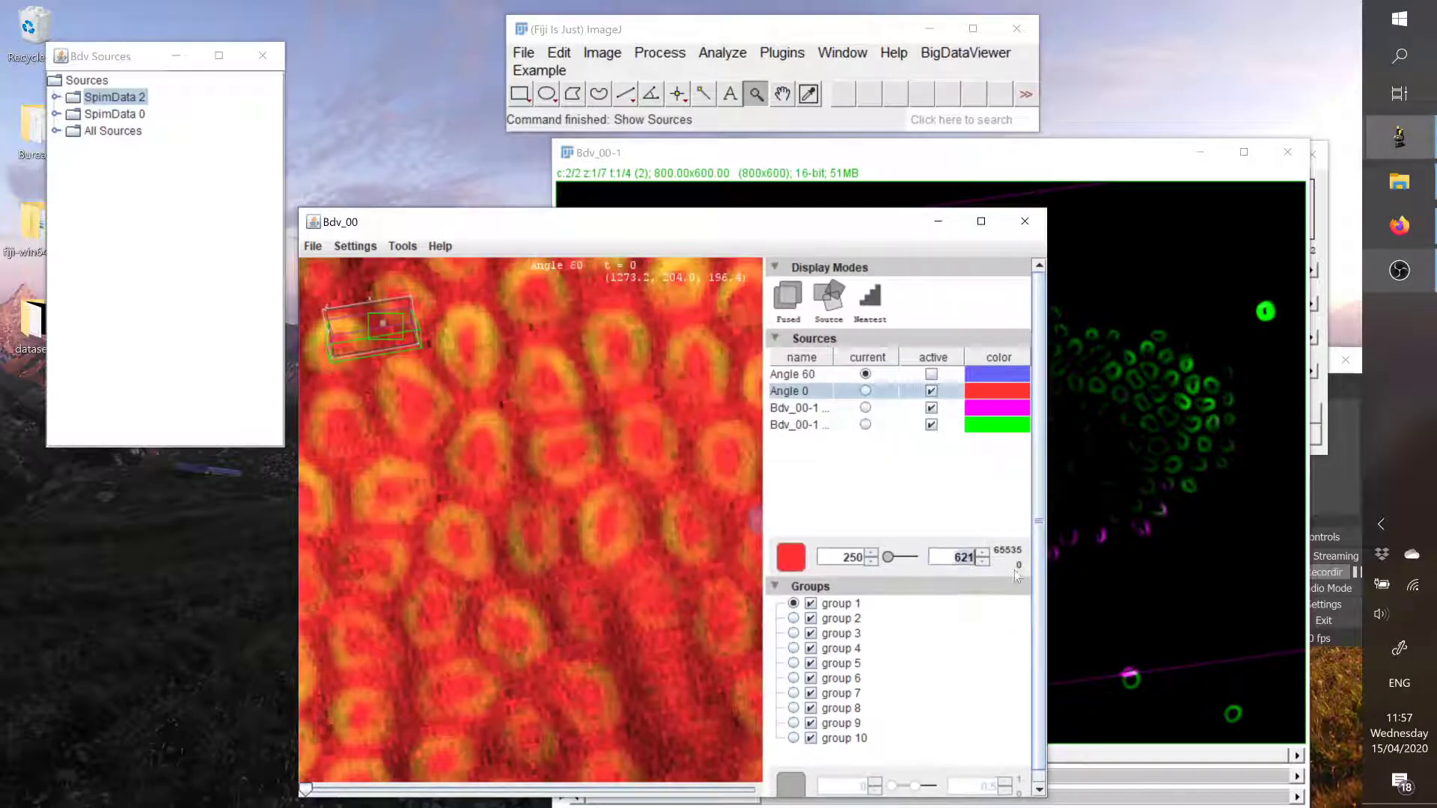
type("1,200")
key("Return")
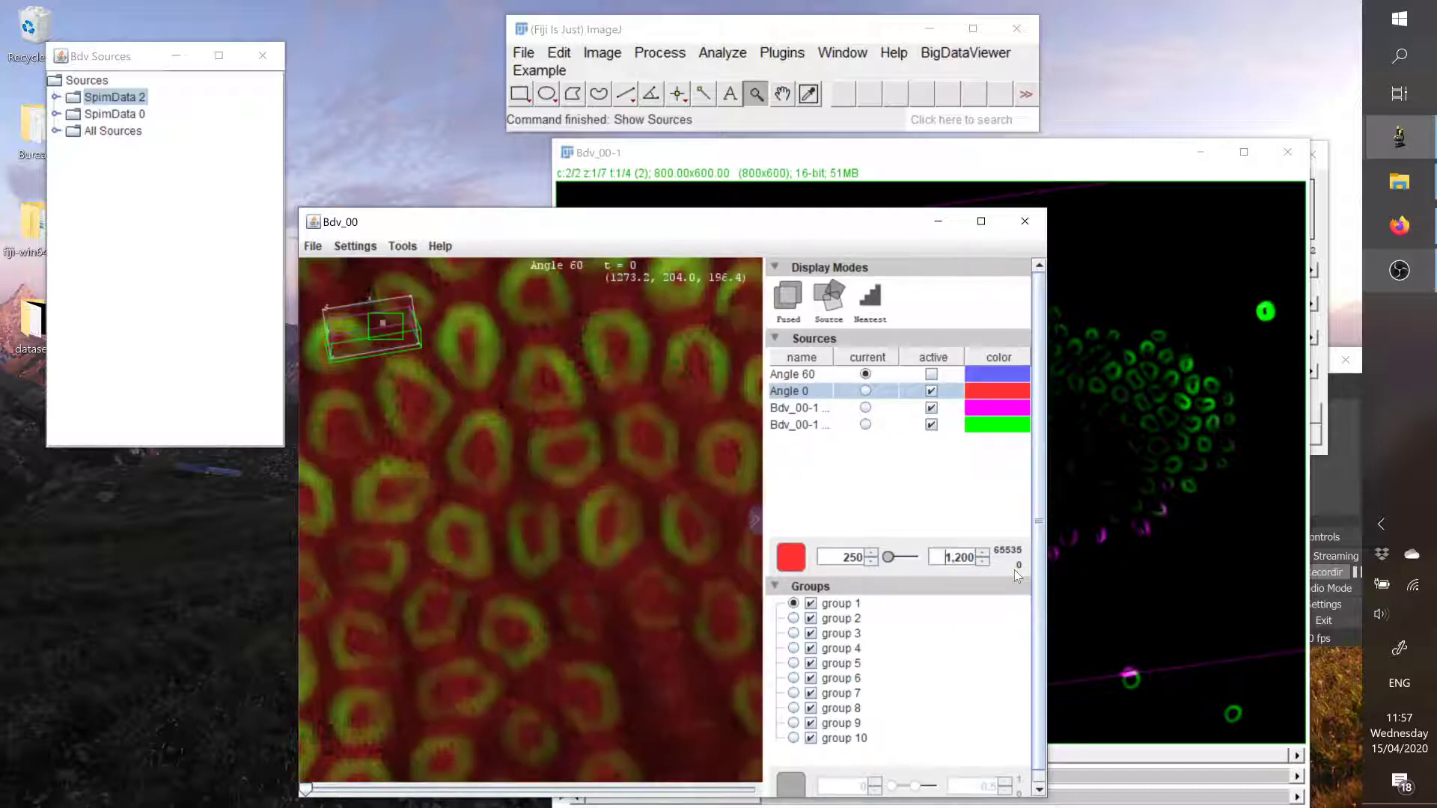
Step: Activate Angle 60 in place of Angle 0 and set the Angle 60 maximum display value to 2,500
left_click(931, 374)
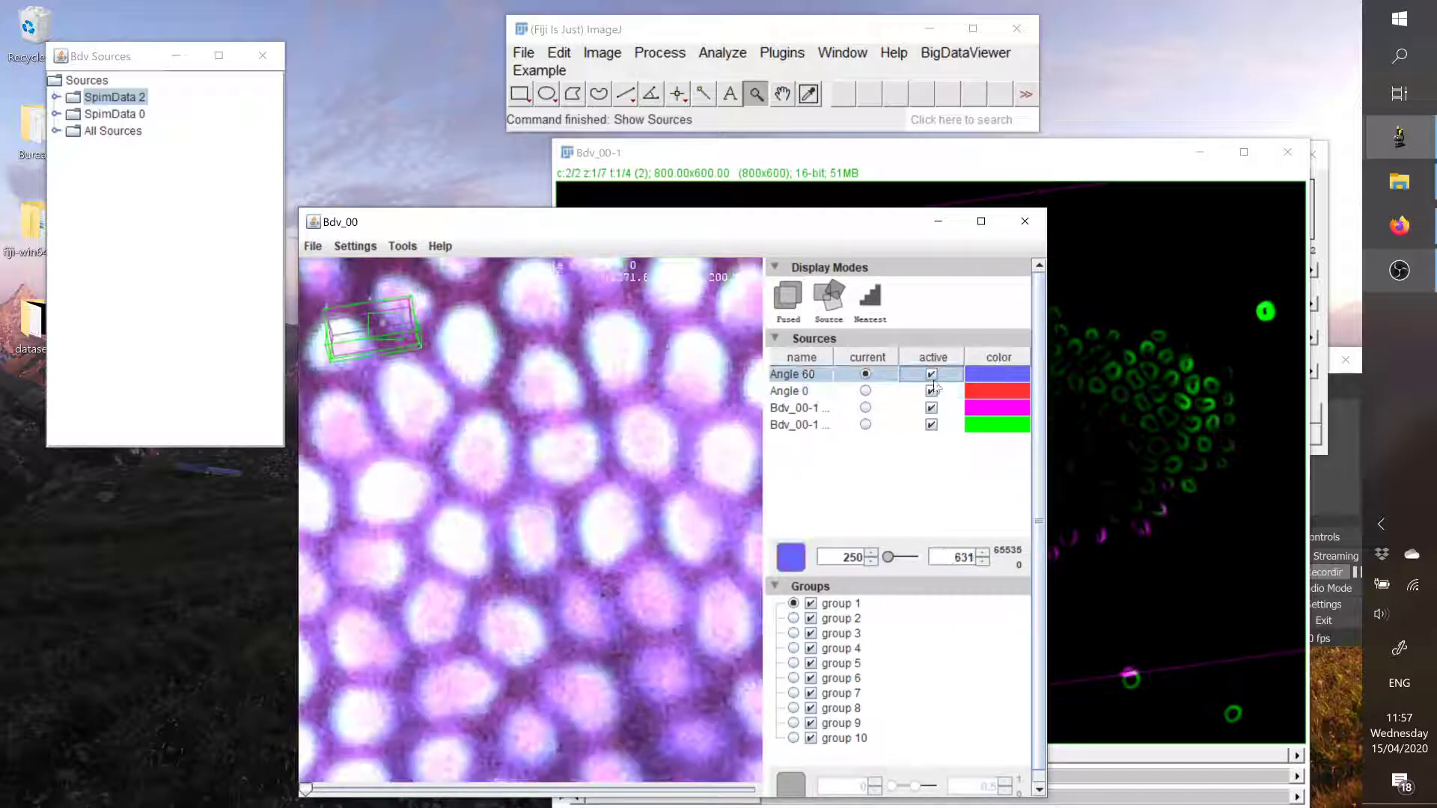
left_click(931, 390)
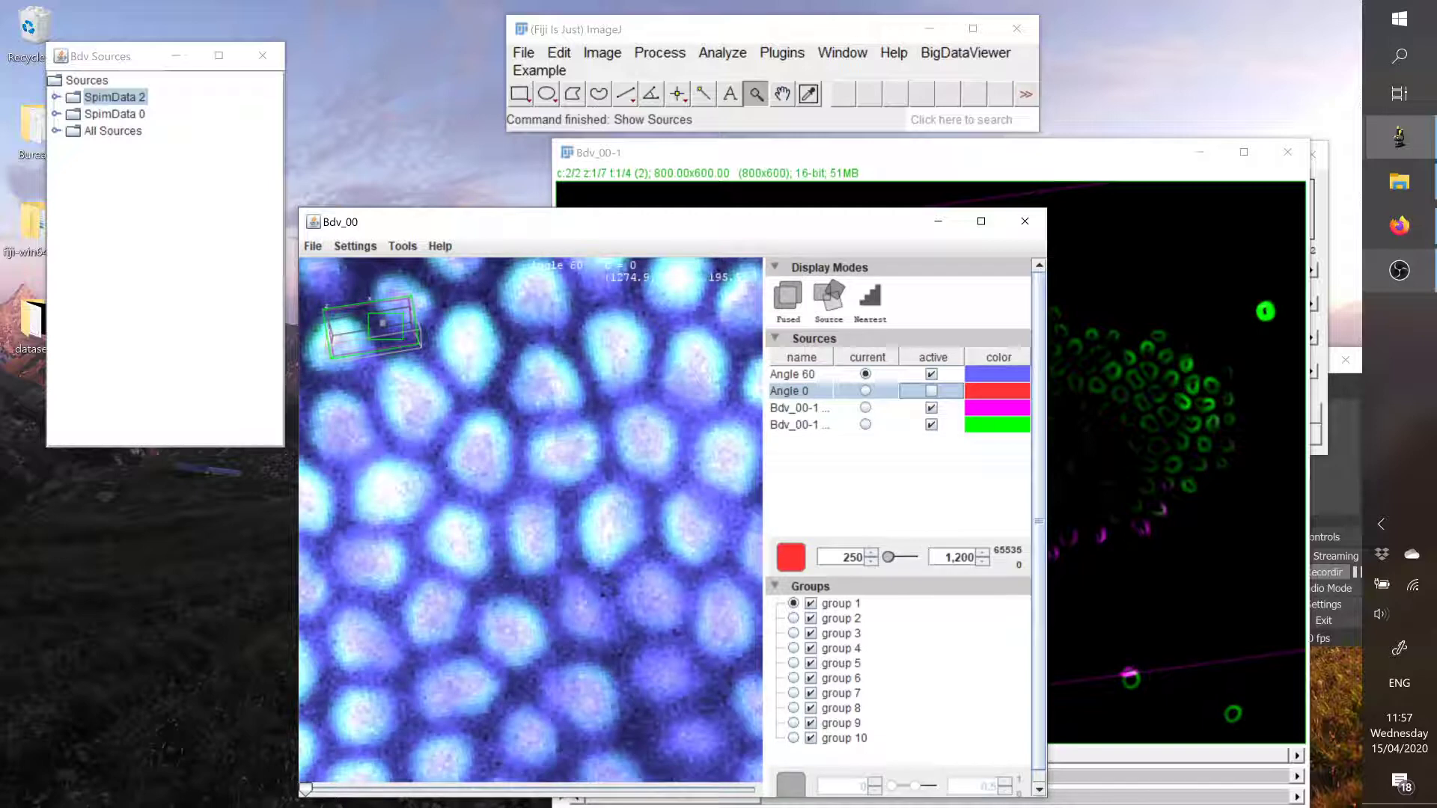
left_click_drag(943, 558, 1008, 564)
type("2")
left_click(817, 374)
left_click_drag(944, 557, 1034, 571)
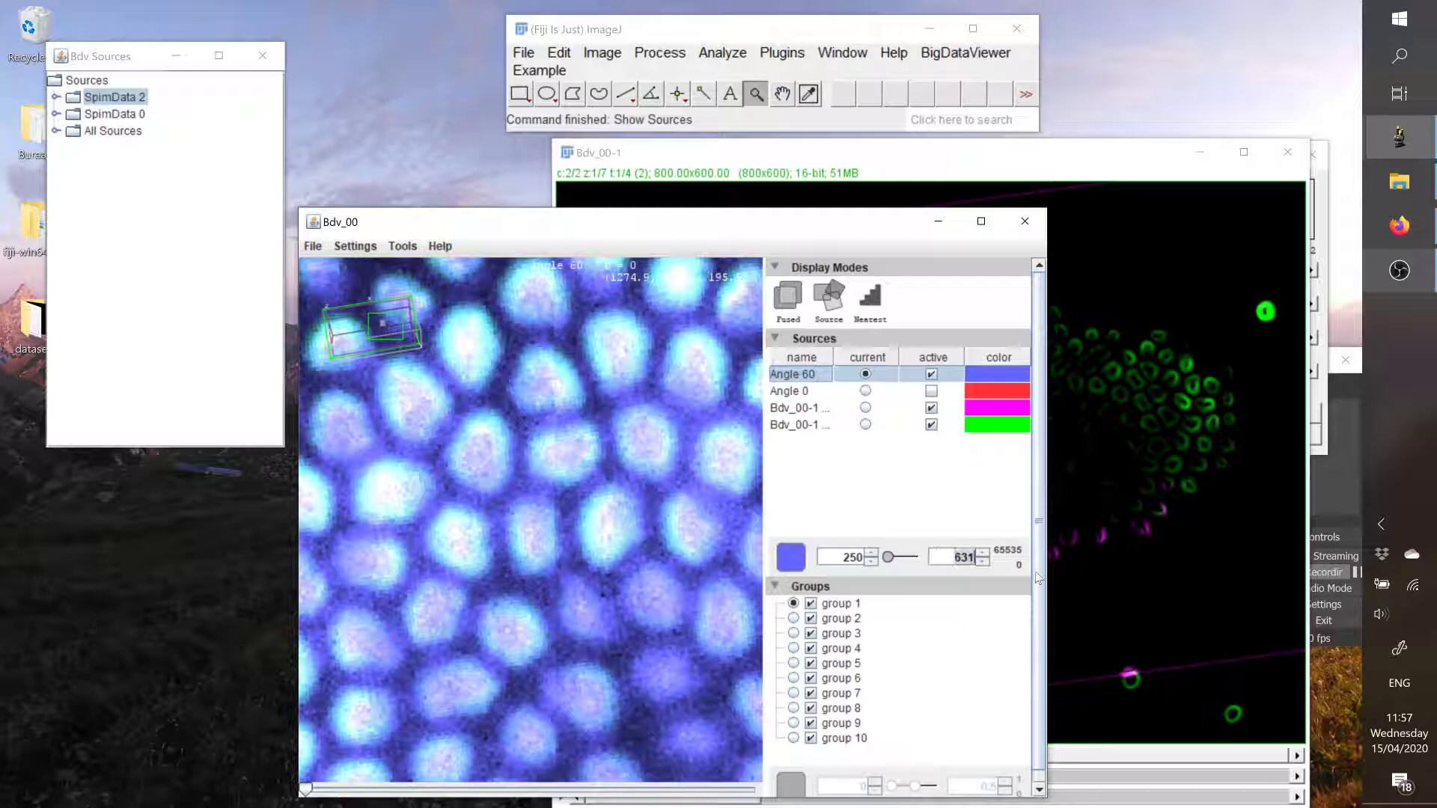
type("2500")
key("Return")
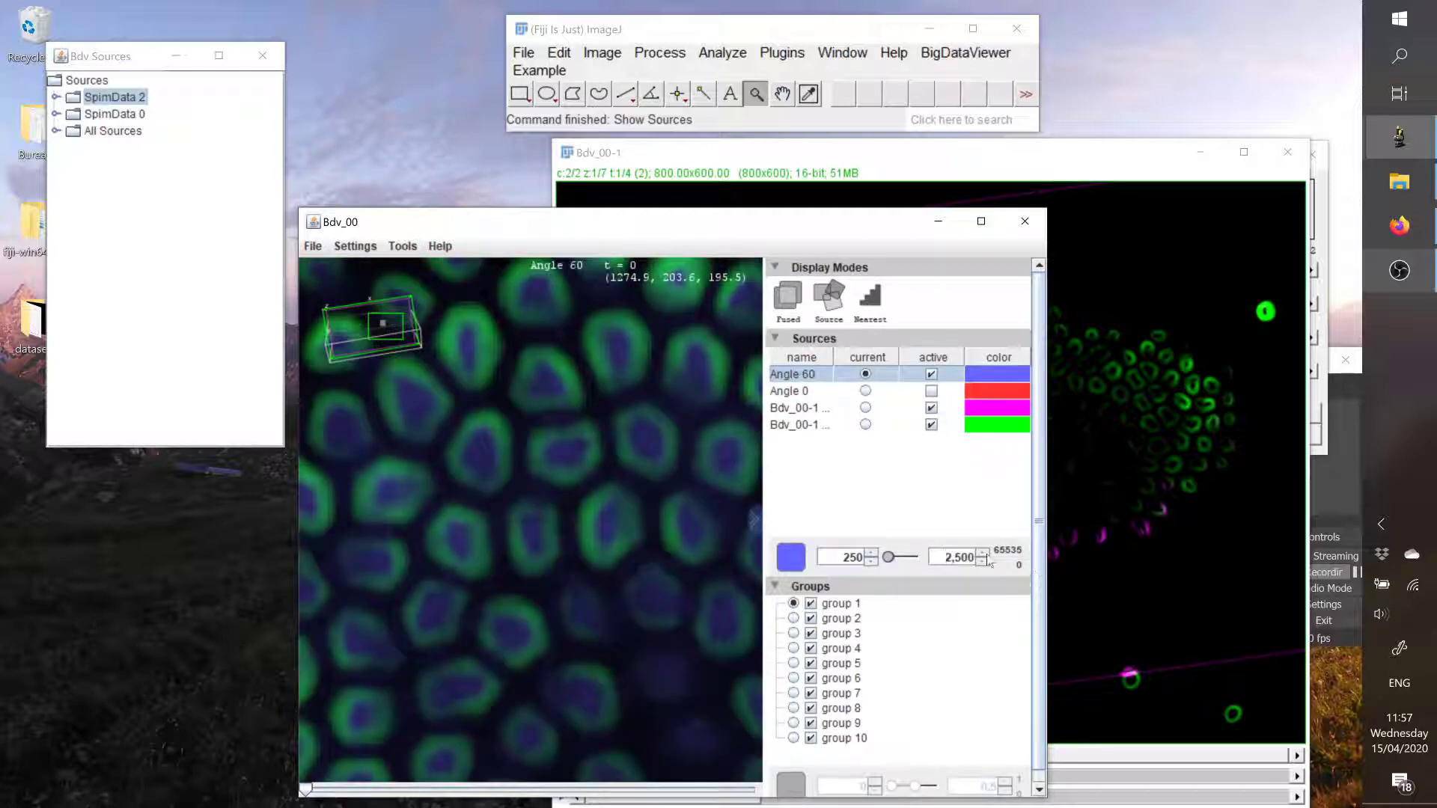
Step: Browse through the depth of the volume to compare the edge-filtered sources with the Angle 60 nuclei
scroll(580, 430, "down", 3)
scroll(577, 457, "down", 3)
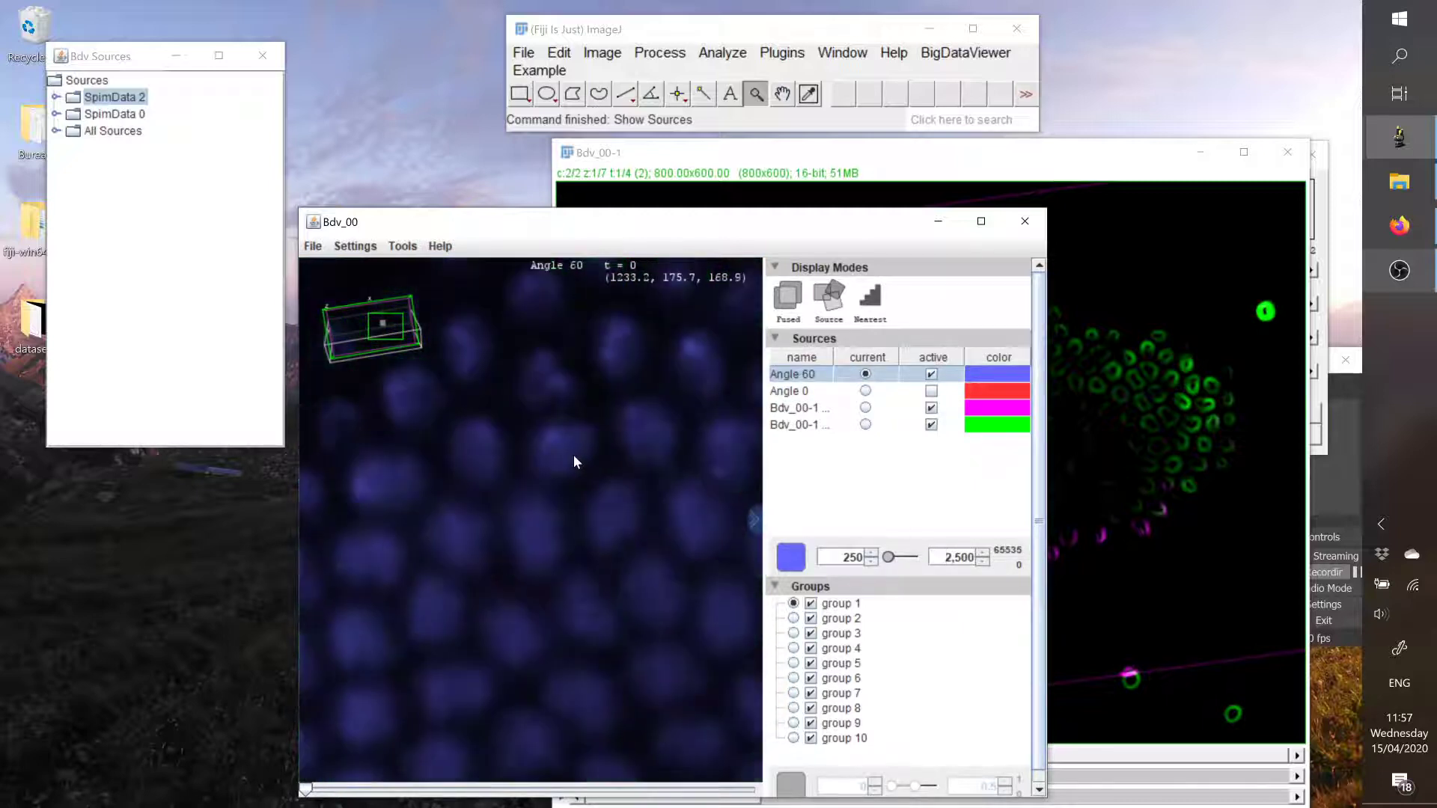
scroll(571, 451, "down", 3)
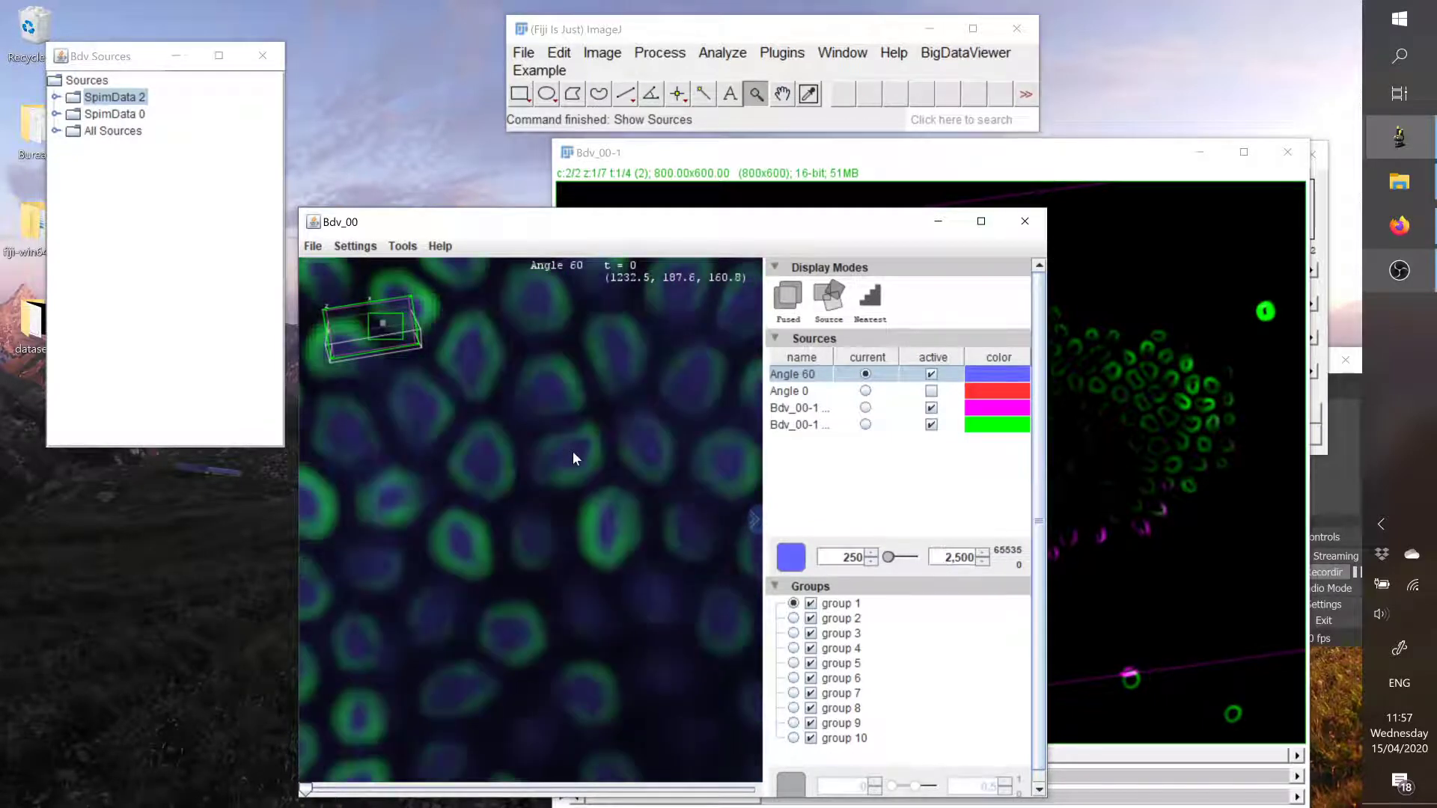
scroll(573, 452, "down", 1)
scroll(574, 452, "up", 1)
scroll(575, 455, "down", 2)
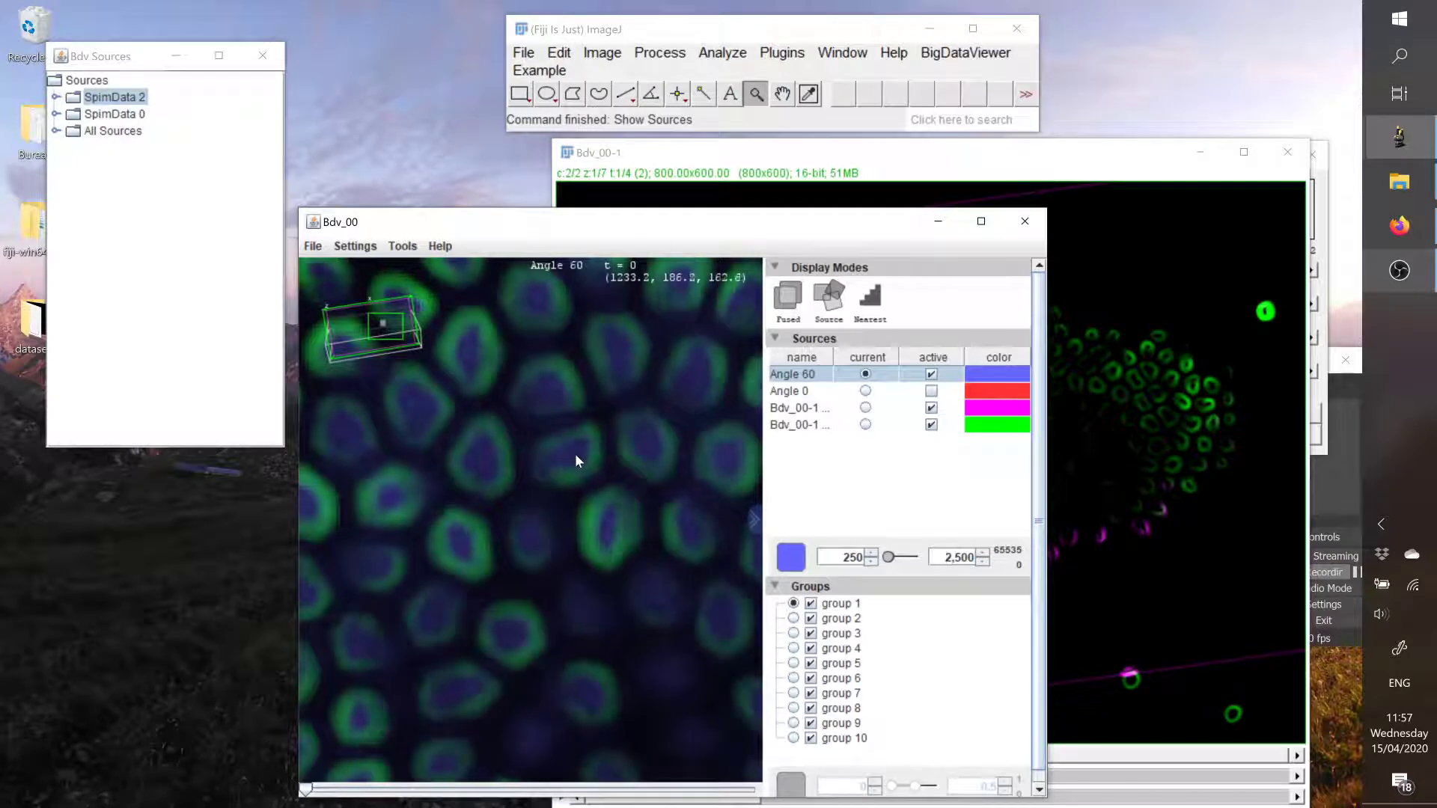
Step: Uncover the BigDataViewer window and examine the overlay from a tilted view and at timepoint 2
left_click_drag(1059, 158, 1142, 185)
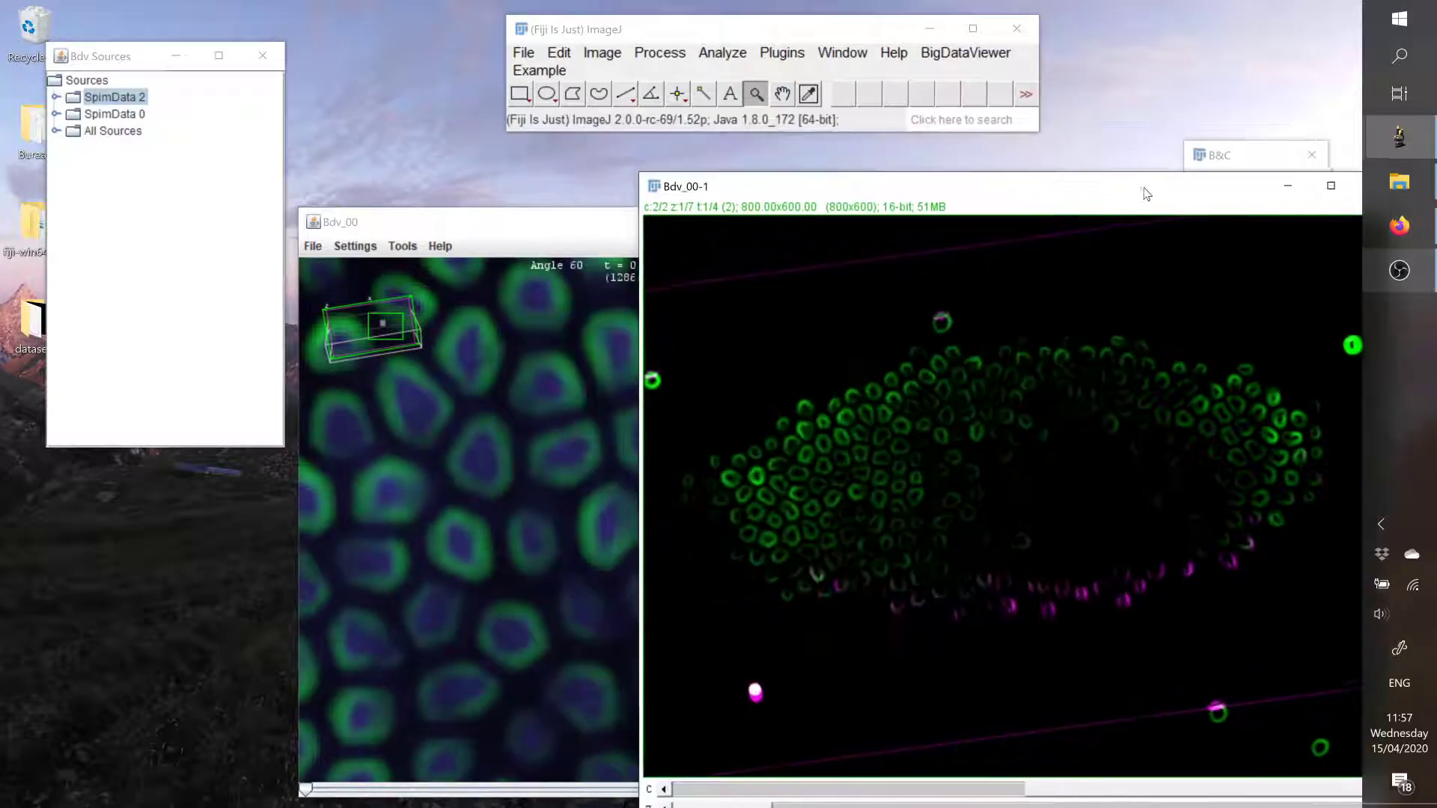
left_click_drag(585, 231, 561, 222)
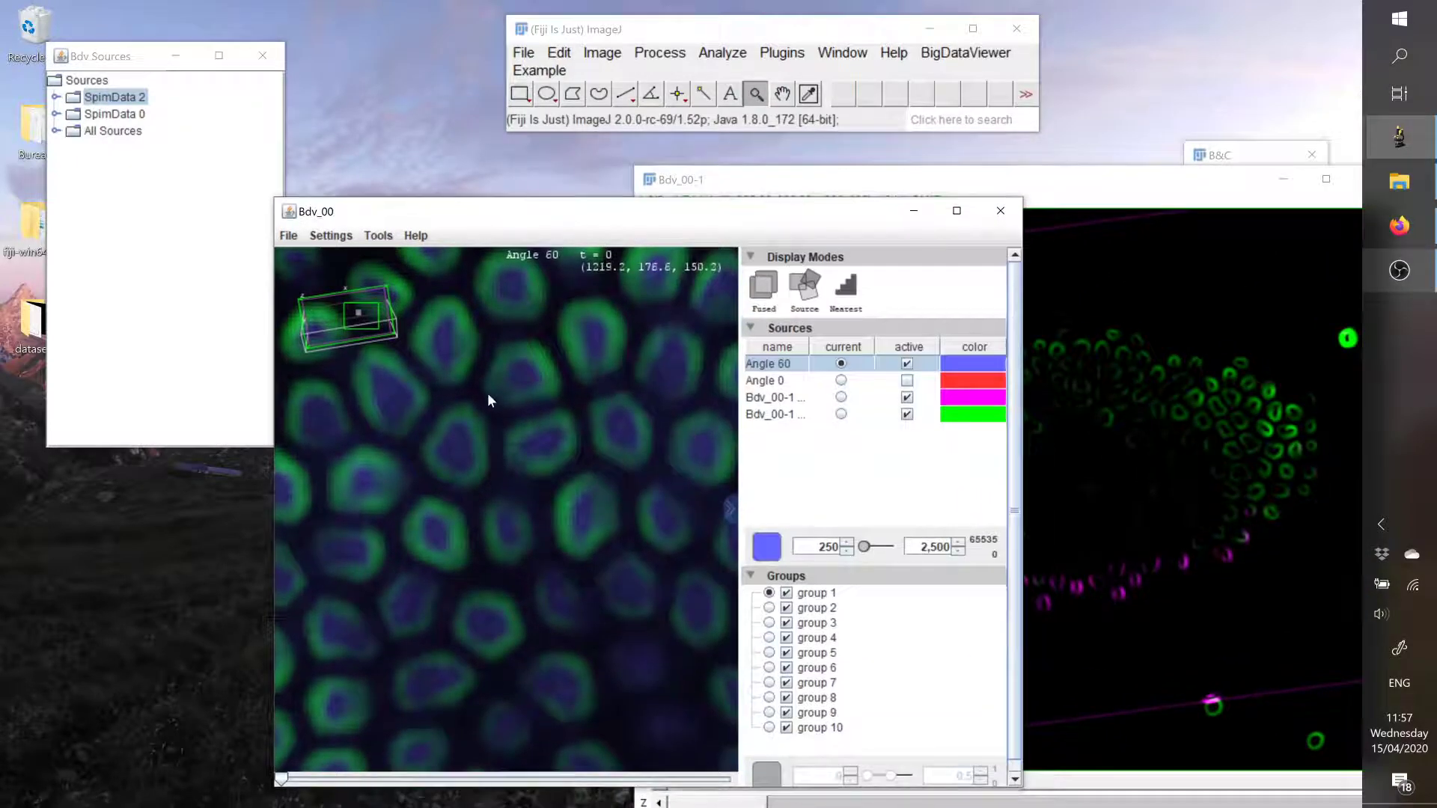
left_click_drag(487, 393, 491, 468)
scroll(554, 474, "down", 5, "ctrl")
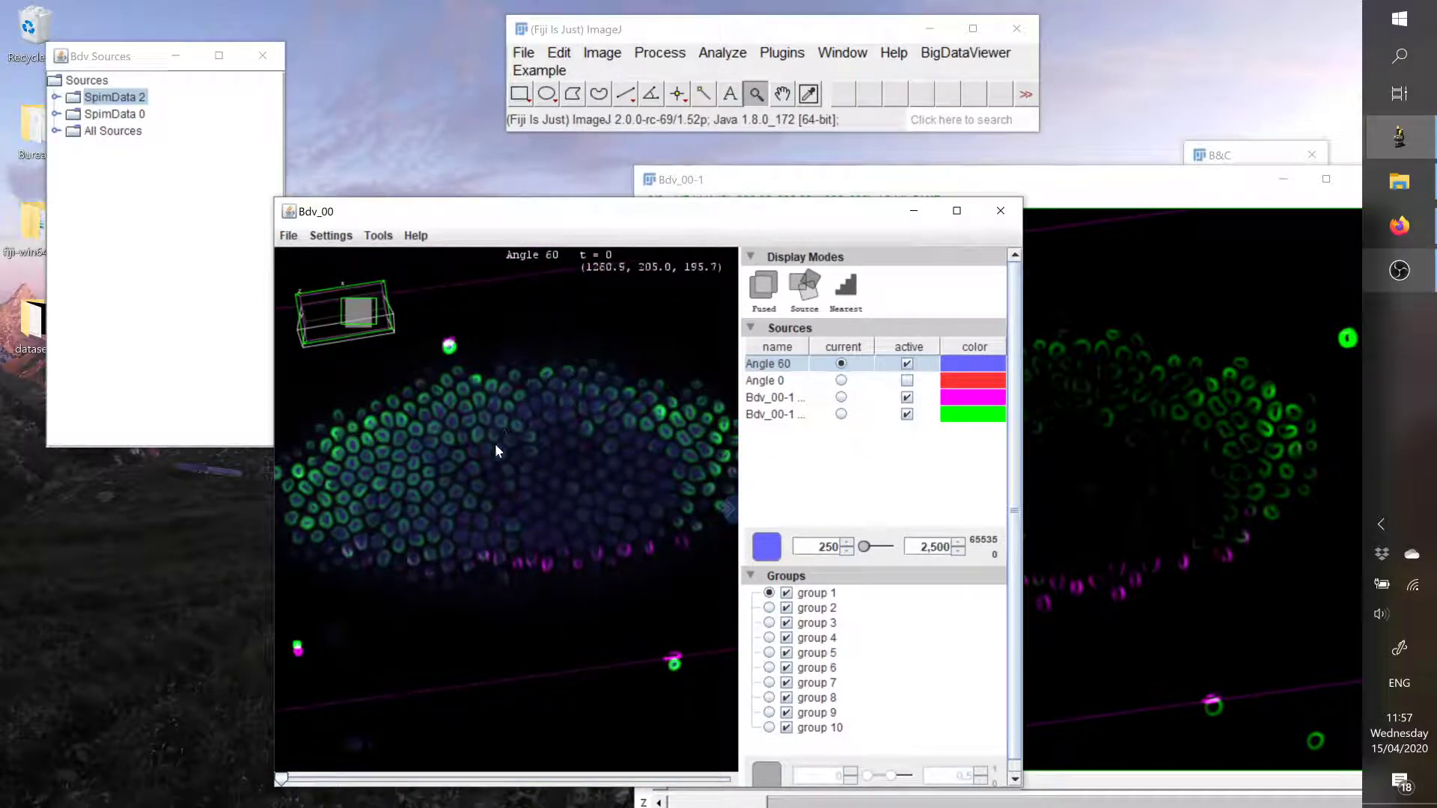
left_click_drag(525, 407, 532, 546)
scroll(568, 530, "up", 5, "ctrl")
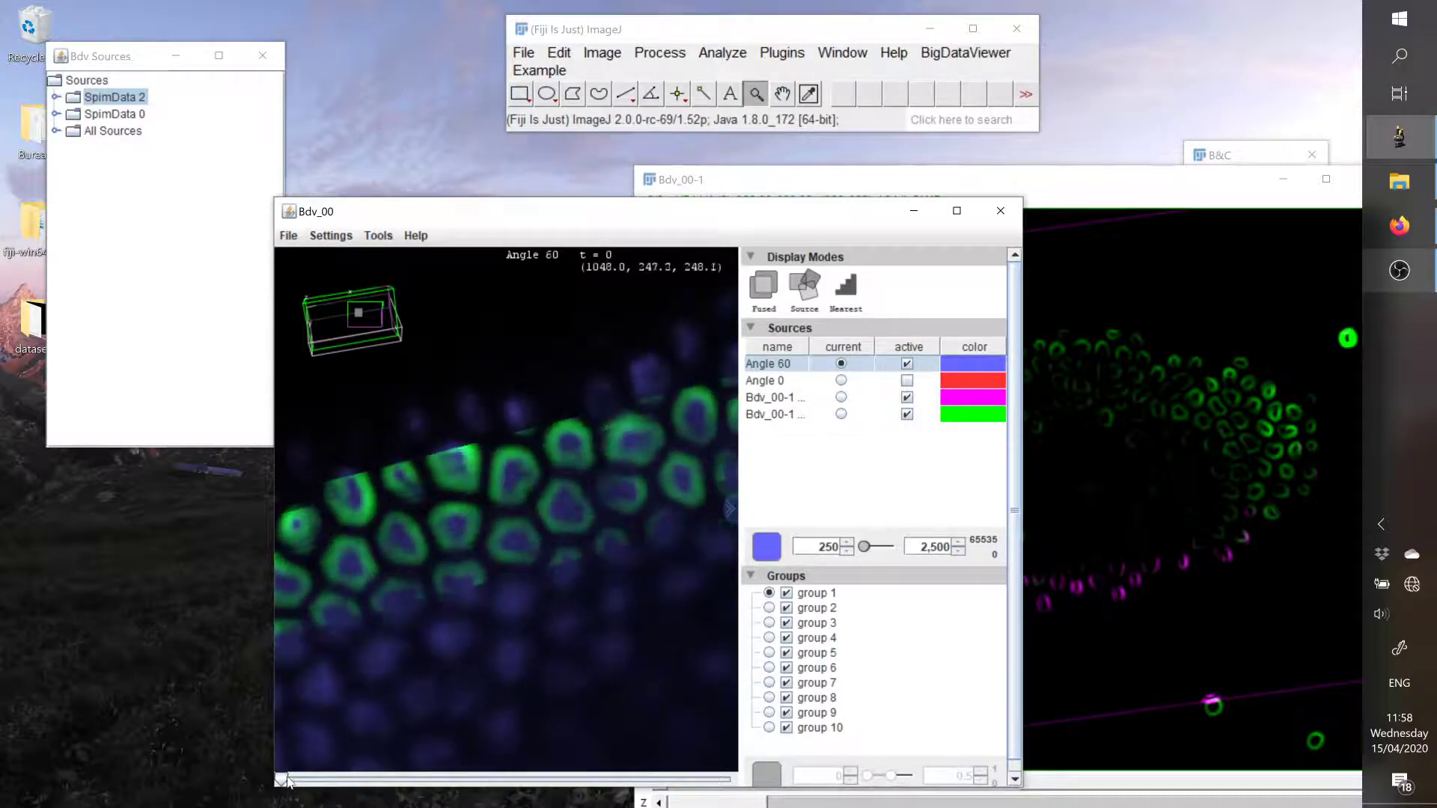
left_click_drag(287, 781, 582, 780)
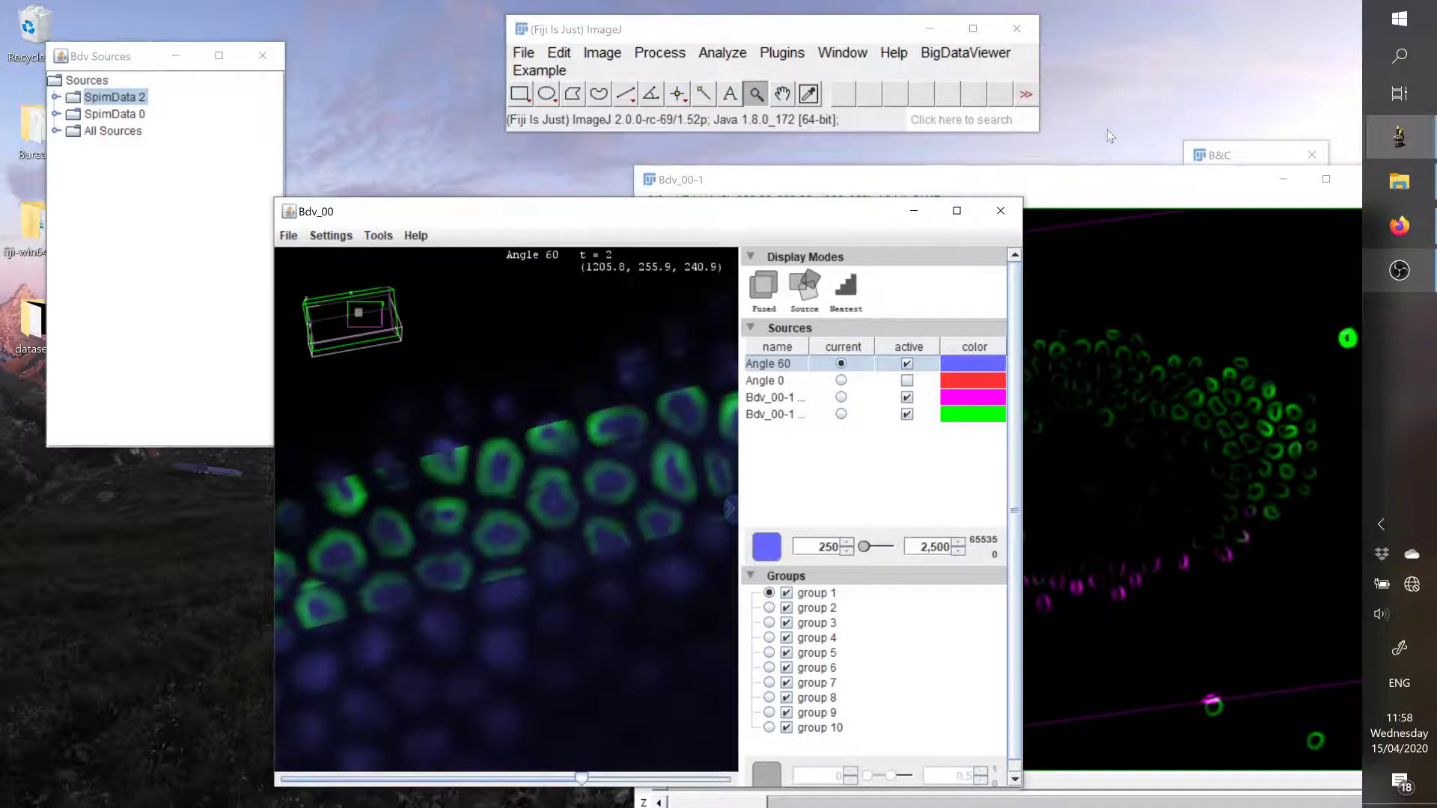
Step: Bring the Bdv_00-1 stack forward and browse its timepoints from the first to the last and back
left_click_drag(1088, 183, 877, 104)
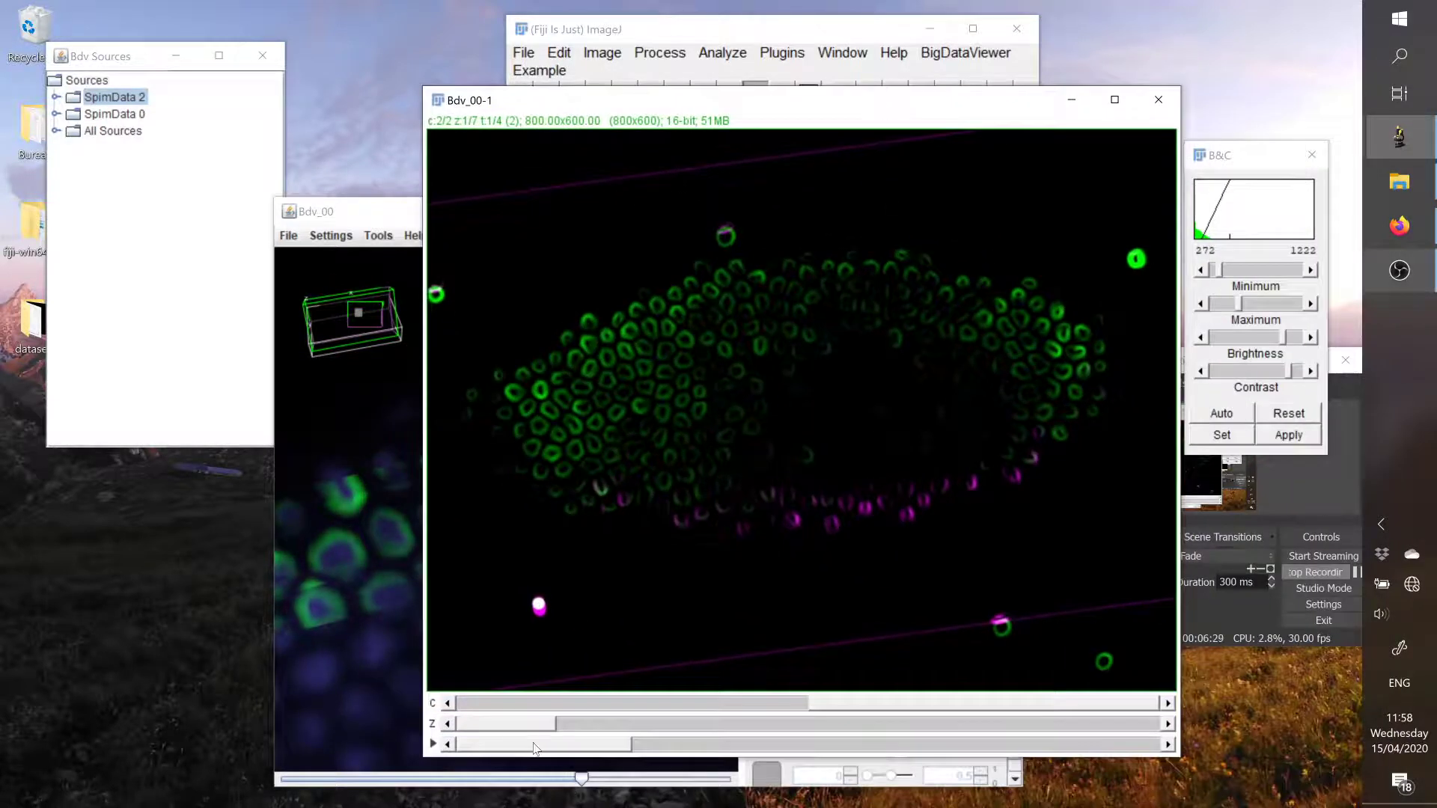
left_click_drag(535, 748, 1089, 745)
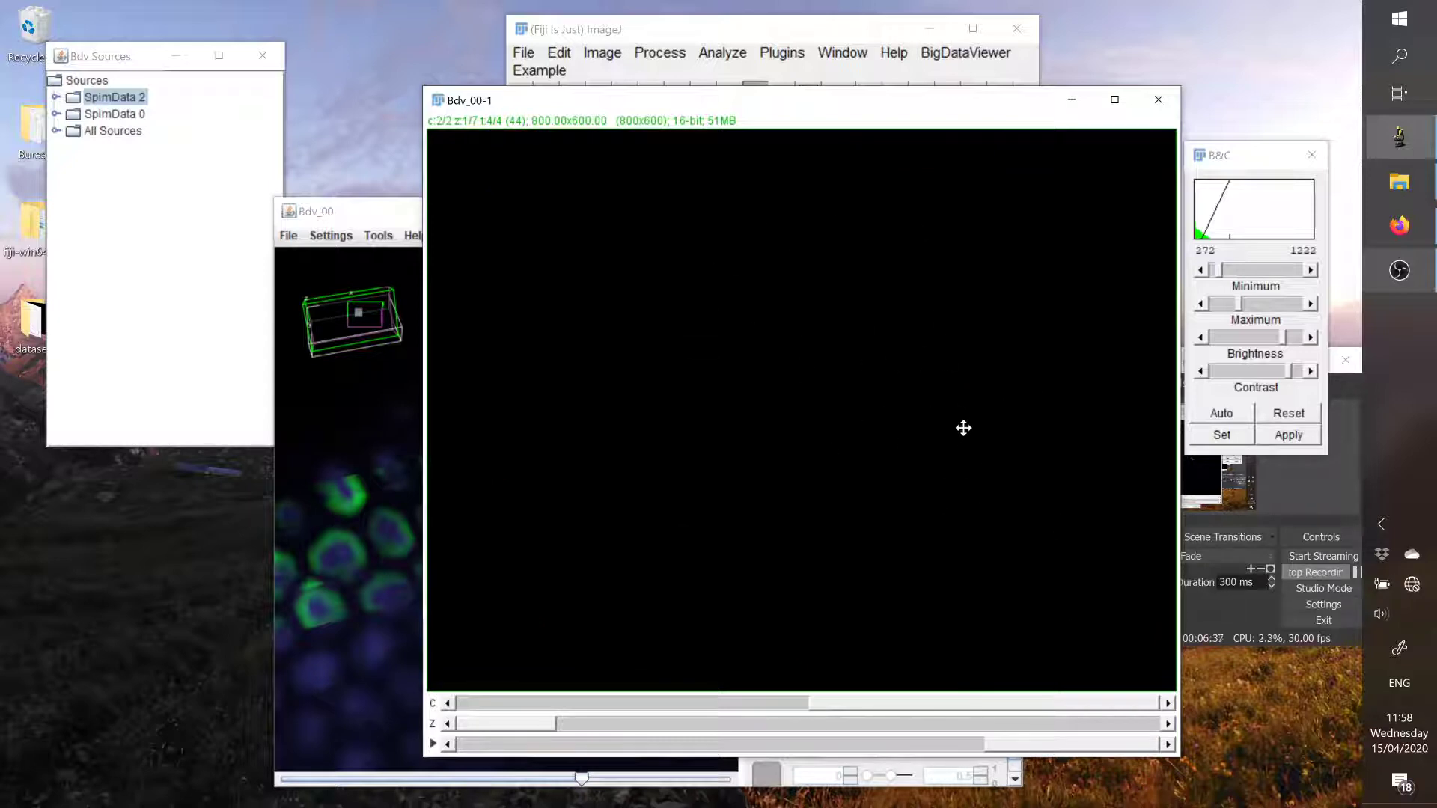
left_click_drag(1080, 750, 464, 760)
Step: Arrange the Bdv_00-1 stack beside the BigDataViewer window and show timepoint 2 of 4 in the stack
left_click_drag(704, 101, 945, 140)
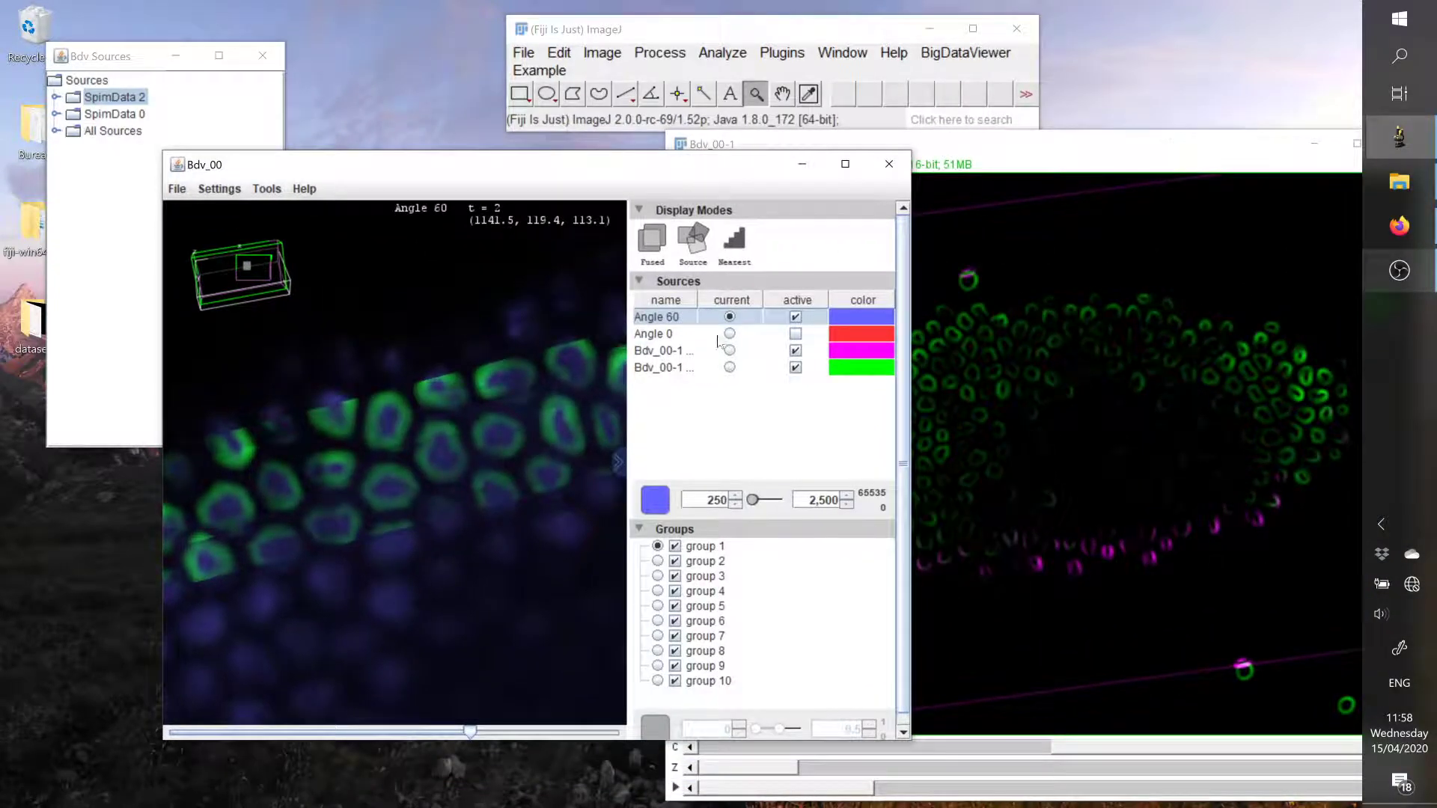
left_click_drag(1077, 152, 950, 146)
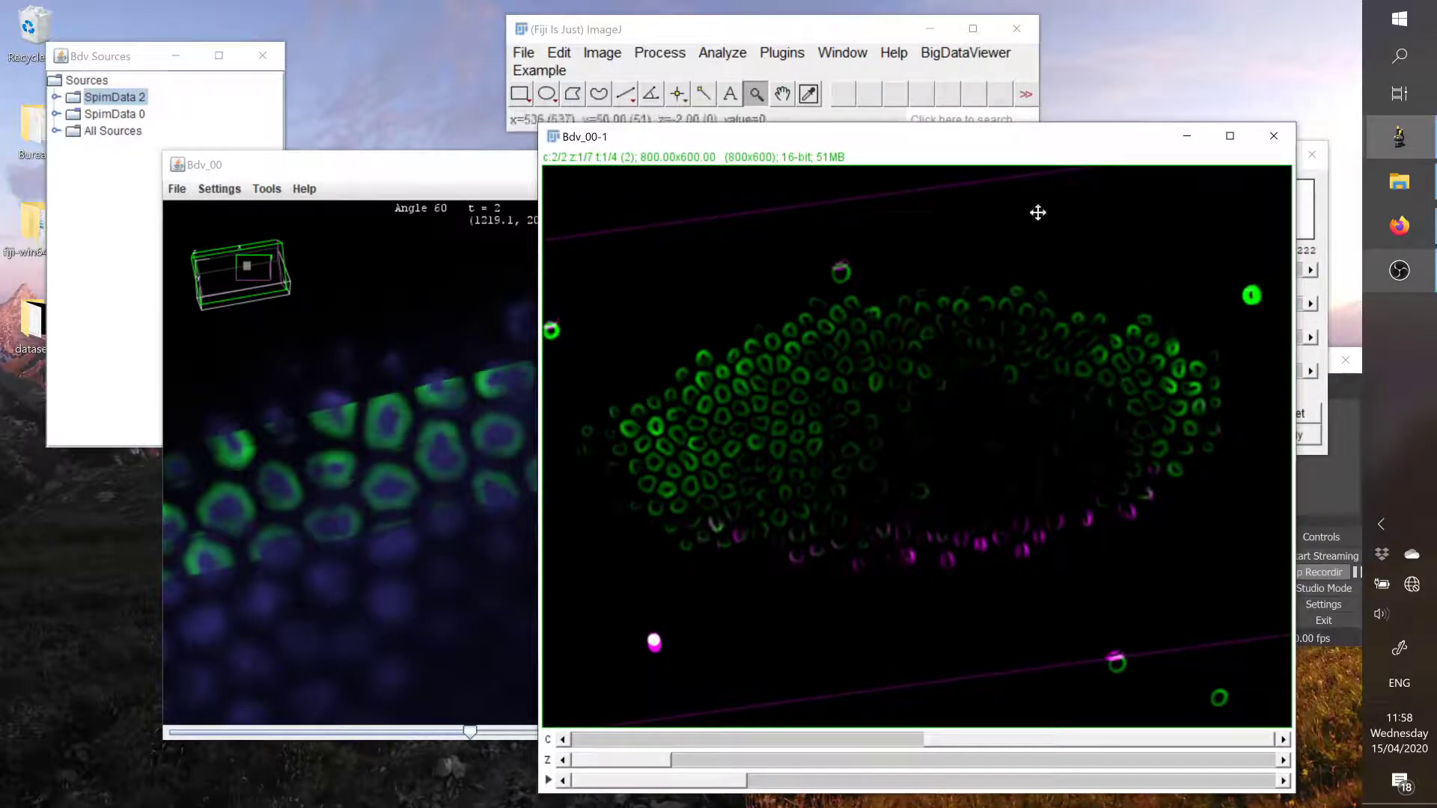
left_click(432, 171)
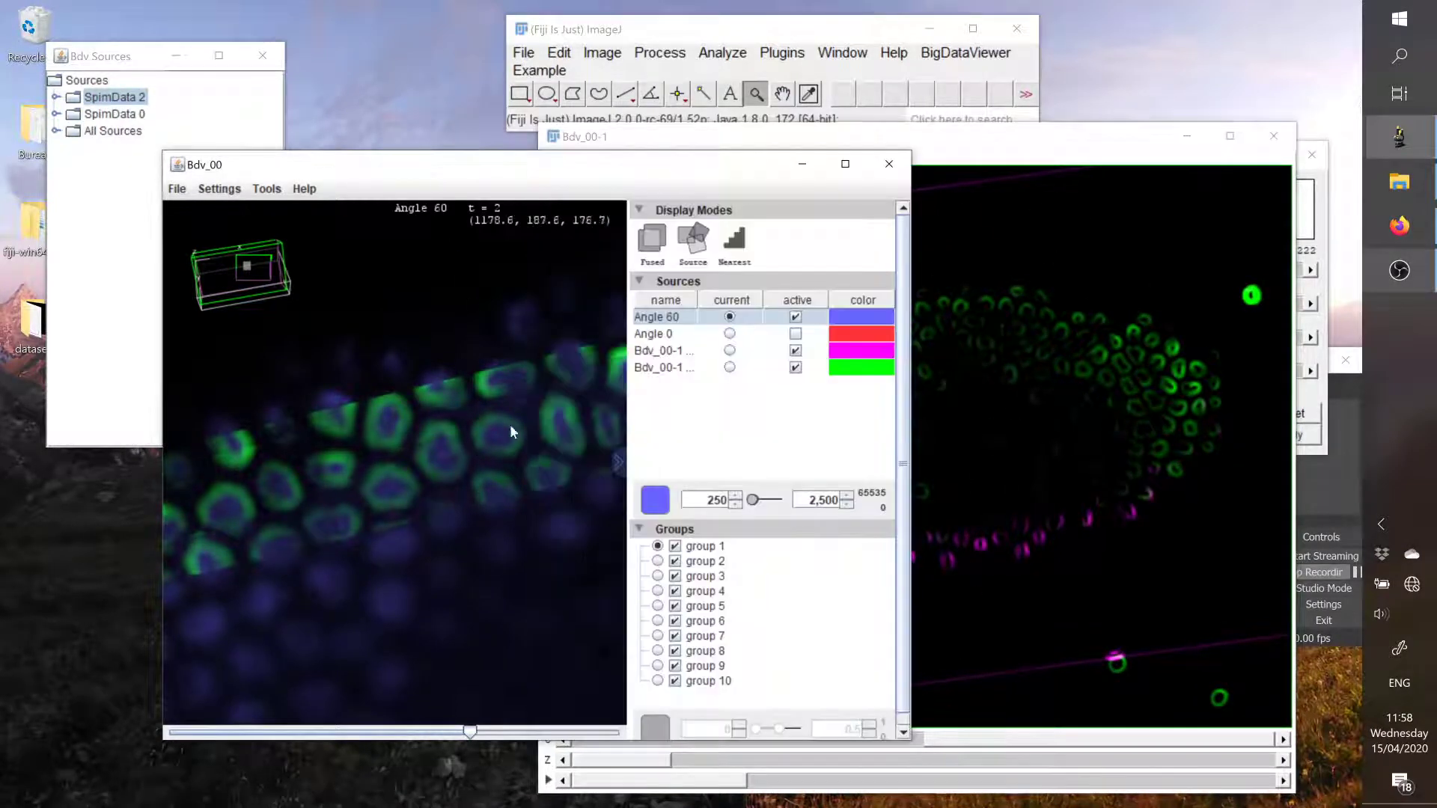
left_click_drag(1068, 111, 1068, 109)
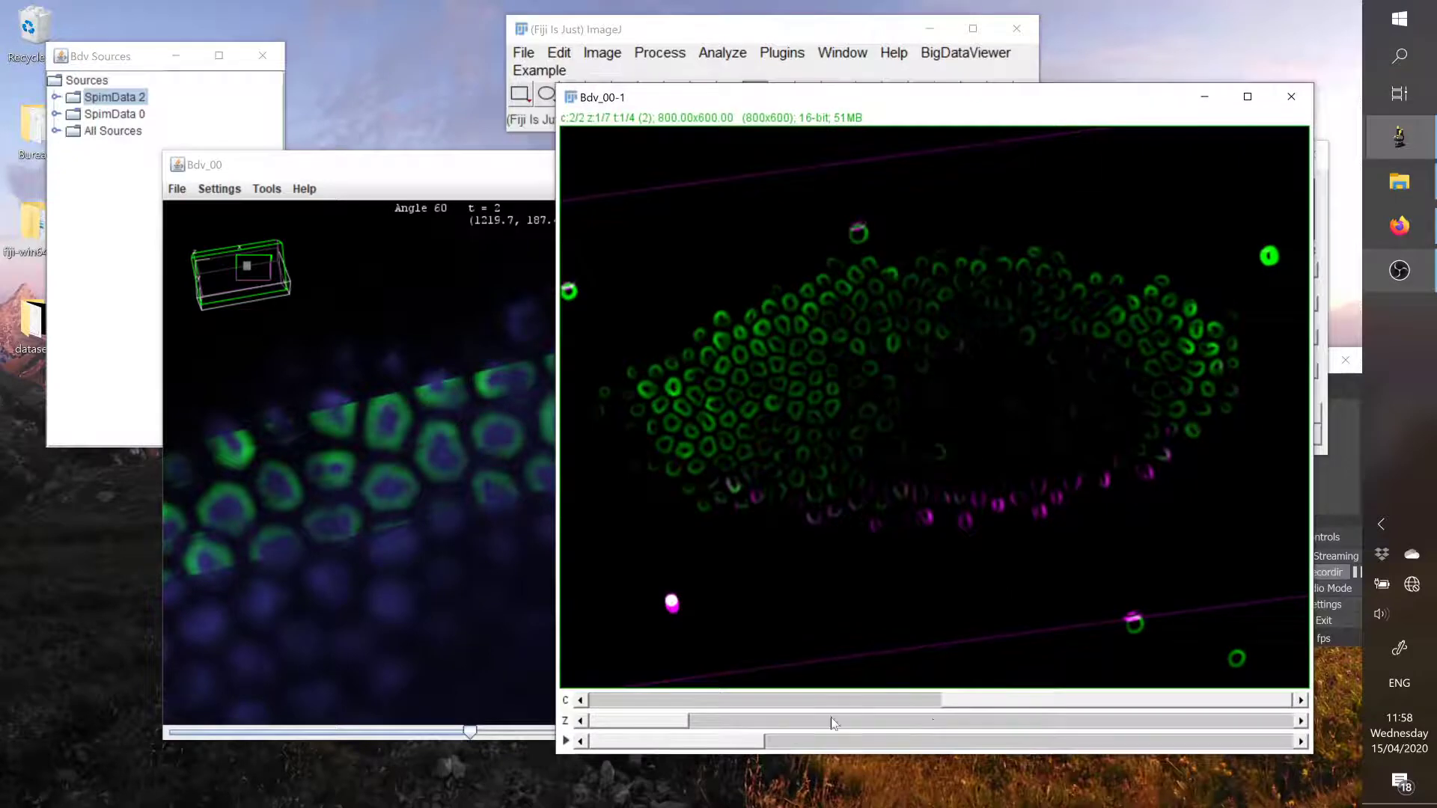
left_click_drag(684, 748, 982, 725)
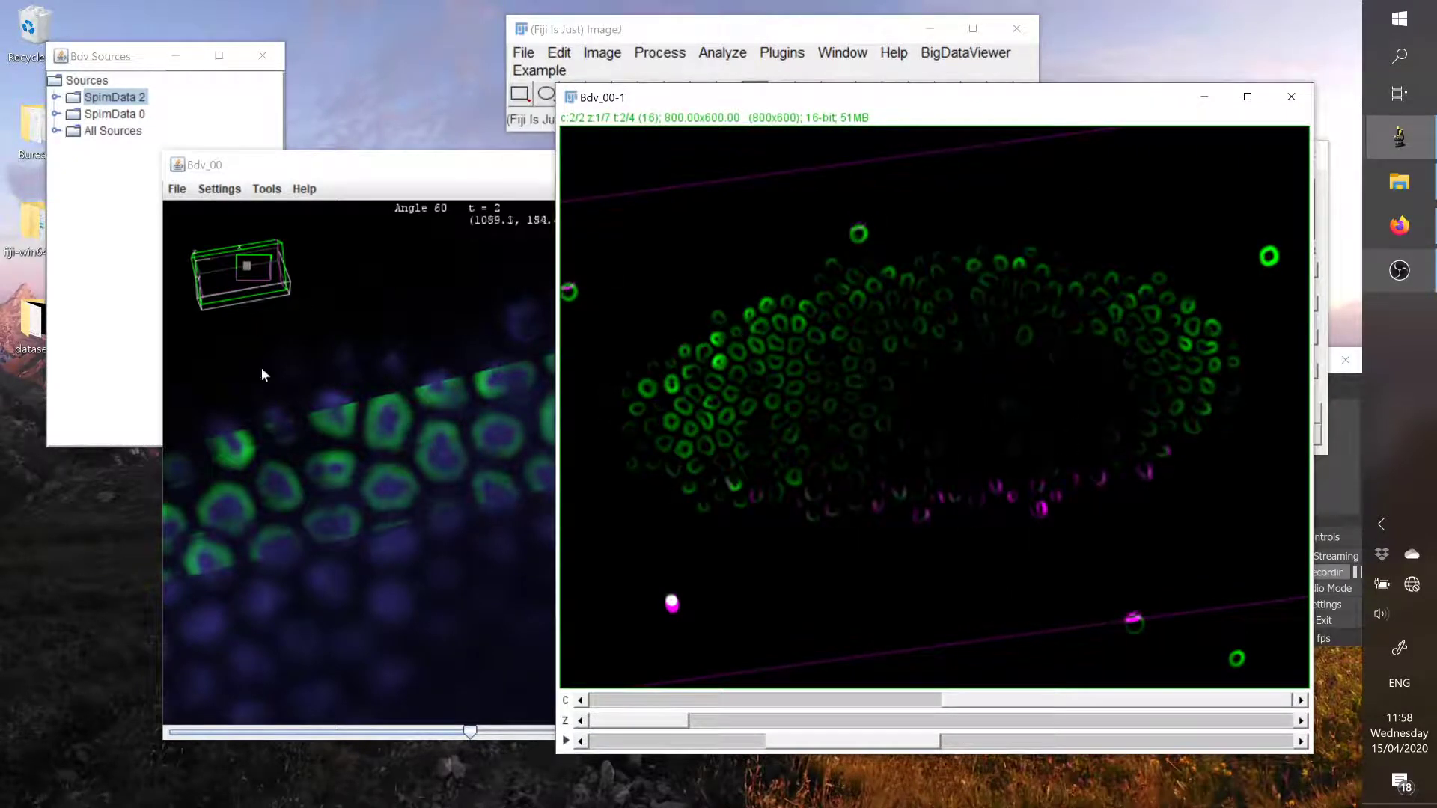
left_click_drag(892, 99, 904, 158)
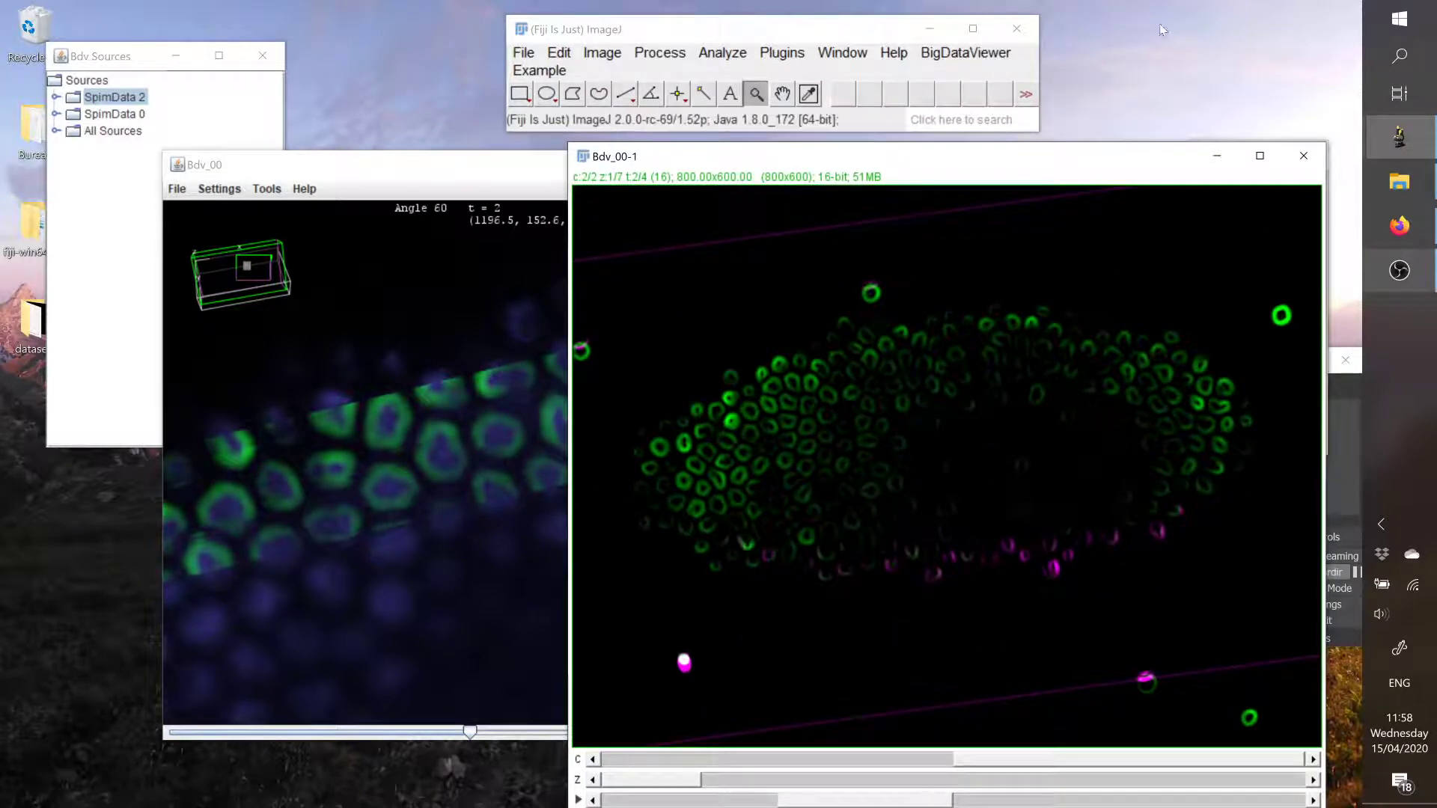
left_click_drag(1017, 158, 1035, 120)
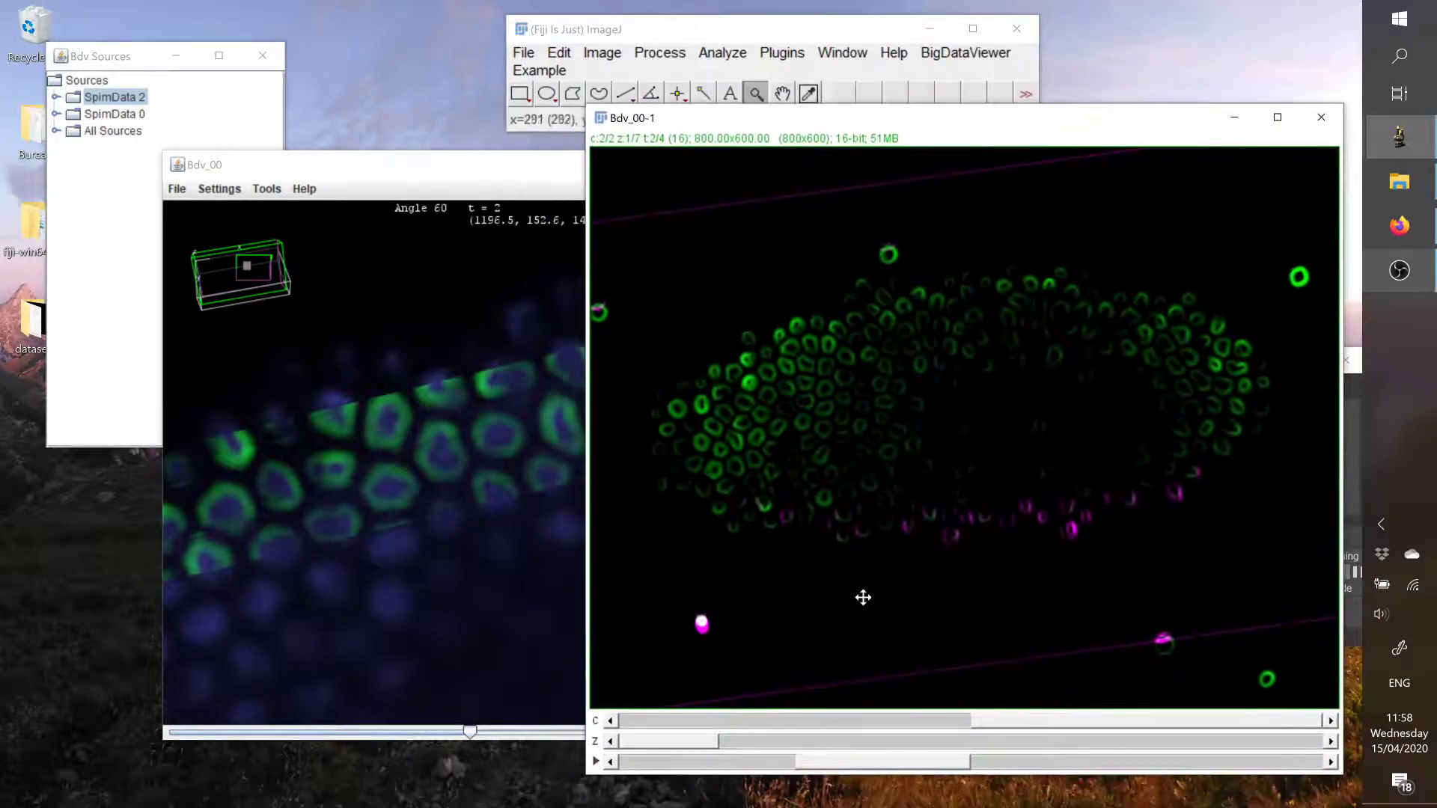
mouse_move(868, 761)
left_mouse_down()
mouse_move(696, 761)
mouse_move(871, 761)
left_mouse_up()
Step: Move the BigDataViewer window clear of the stack and rotate its view to examine the overlay
left_click(486, 180)
left_click_drag(535, 172, 436, 185)
mouse_move(358, 442)
left_mouse_down()
mouse_move(371, 428)
mouse_move(379, 463)
mouse_move(412, 429)
mouse_move(402, 446)
mouse_move(409, 428)
mouse_move(359, 418)
left_mouse_up()
left_click(950, 343)
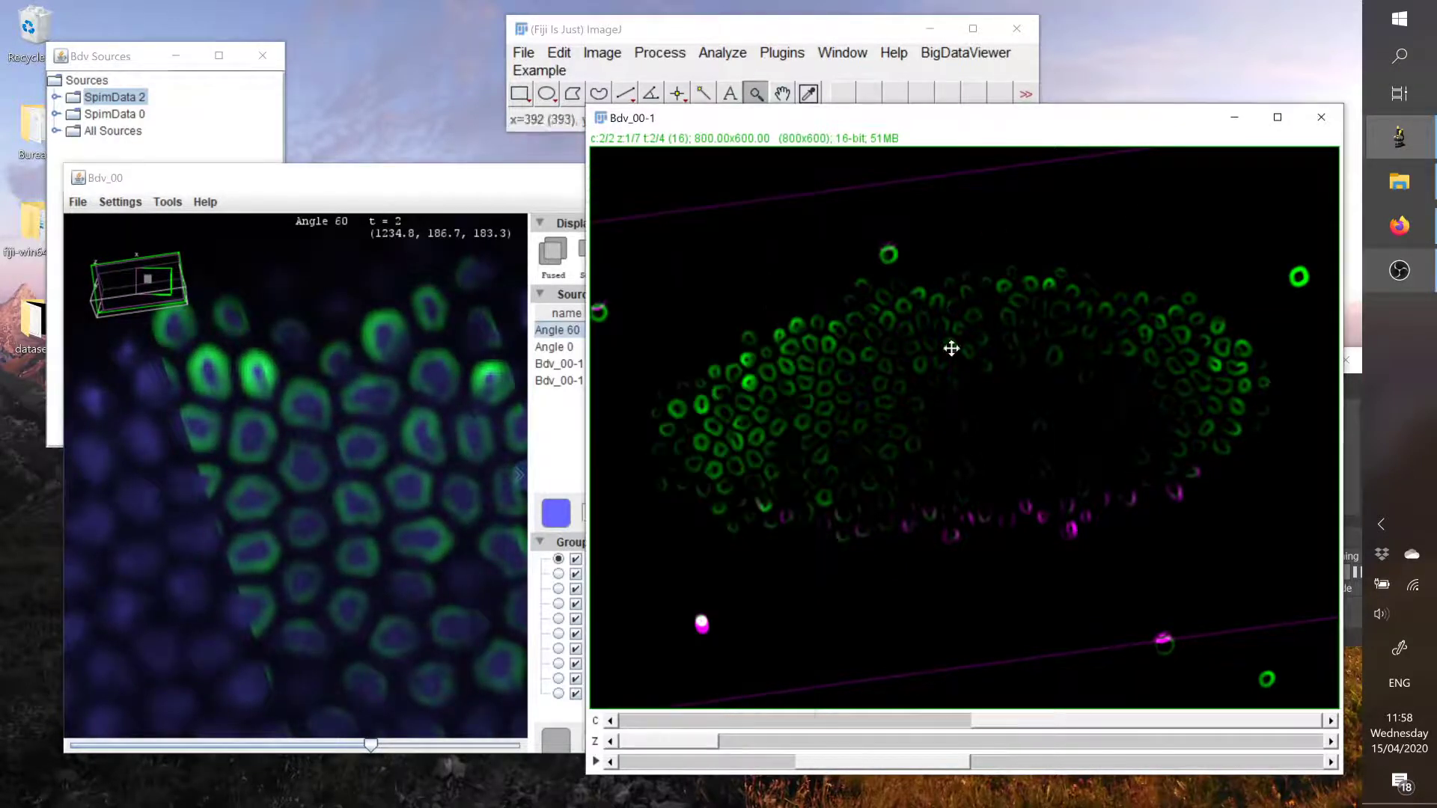
Step: Select a rectangular area in the central-left part of the embryo and cut it from the first Z slice at timepoint 2
left_click(520, 93)
left_click_drag(800, 289, 1015, 459)
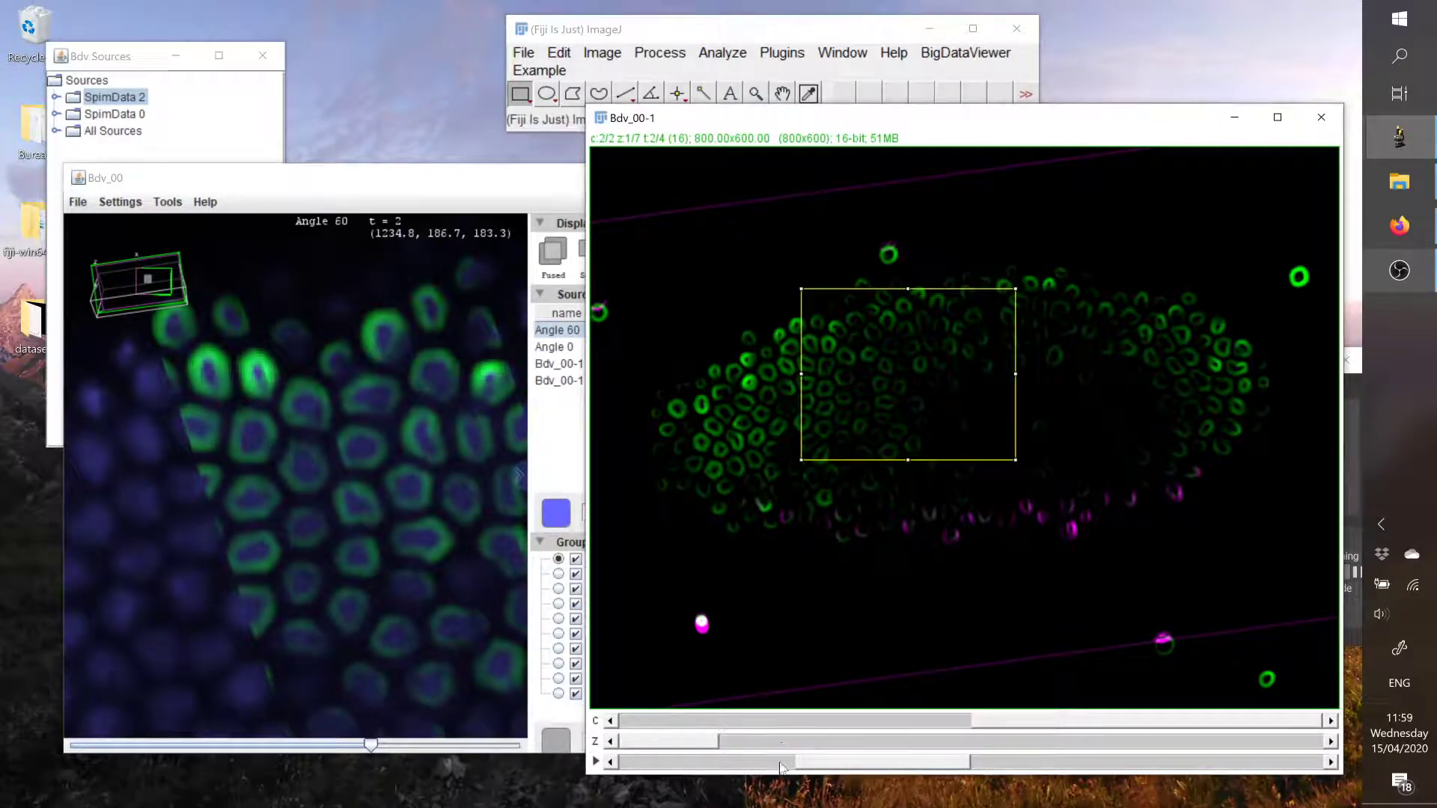
left_click(956, 721)
left_click(1048, 721)
key("ctrl+x")
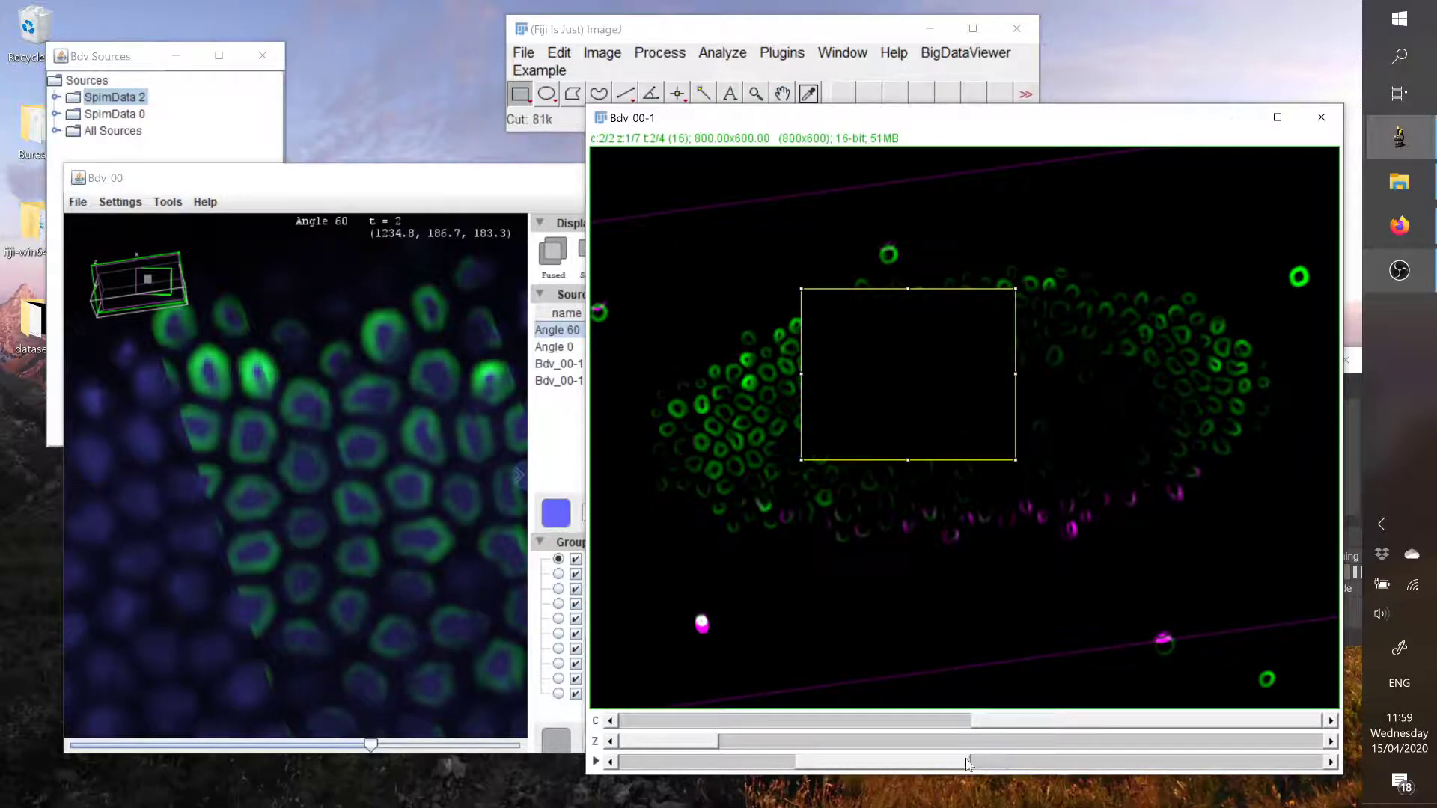
Step: Step through the following Z slices up to slice 7 and cut the same rectangular area from them
left_click(1330, 741)
left_click(1329, 742)
left_click(1330, 742)
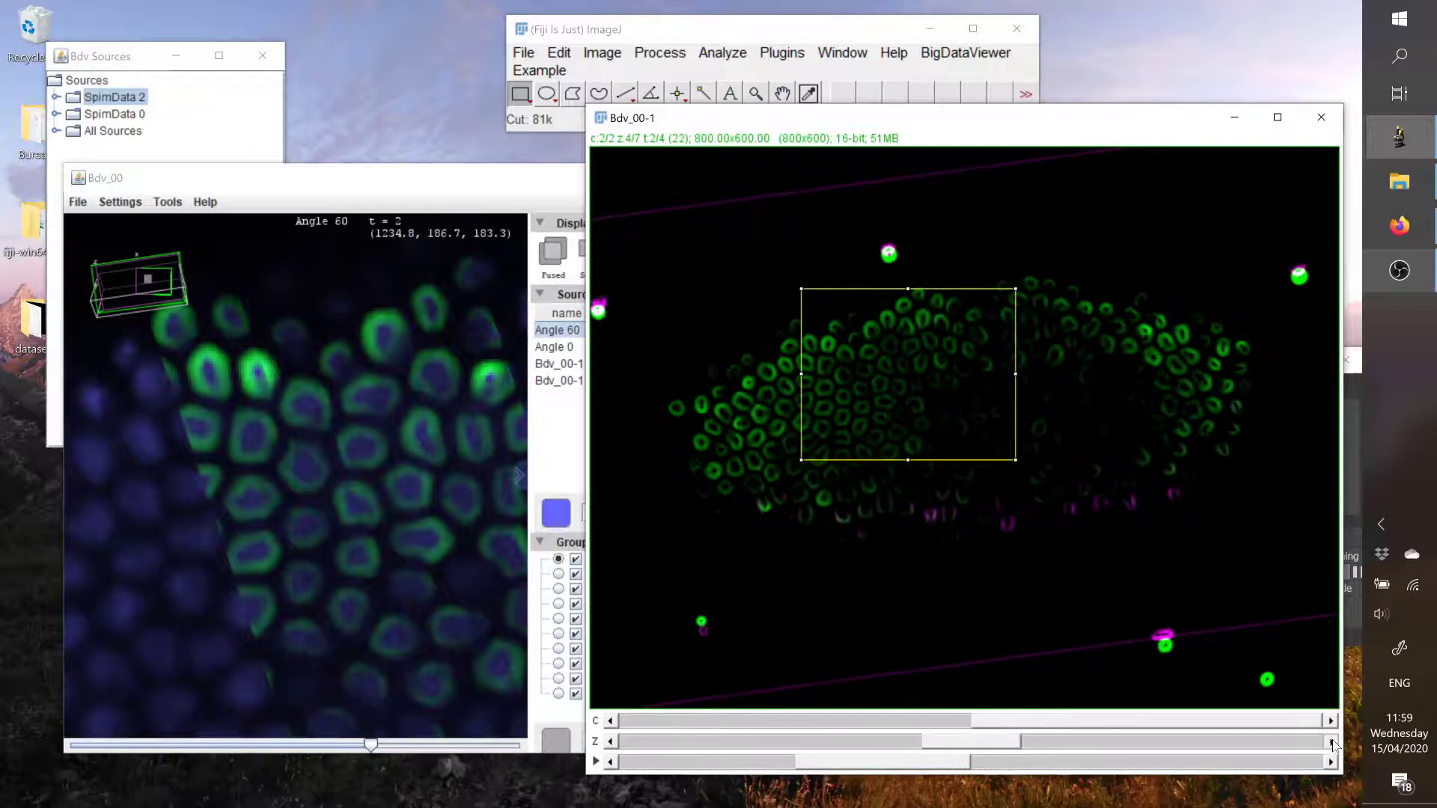
left_click(1329, 741)
left_click(1330, 741)
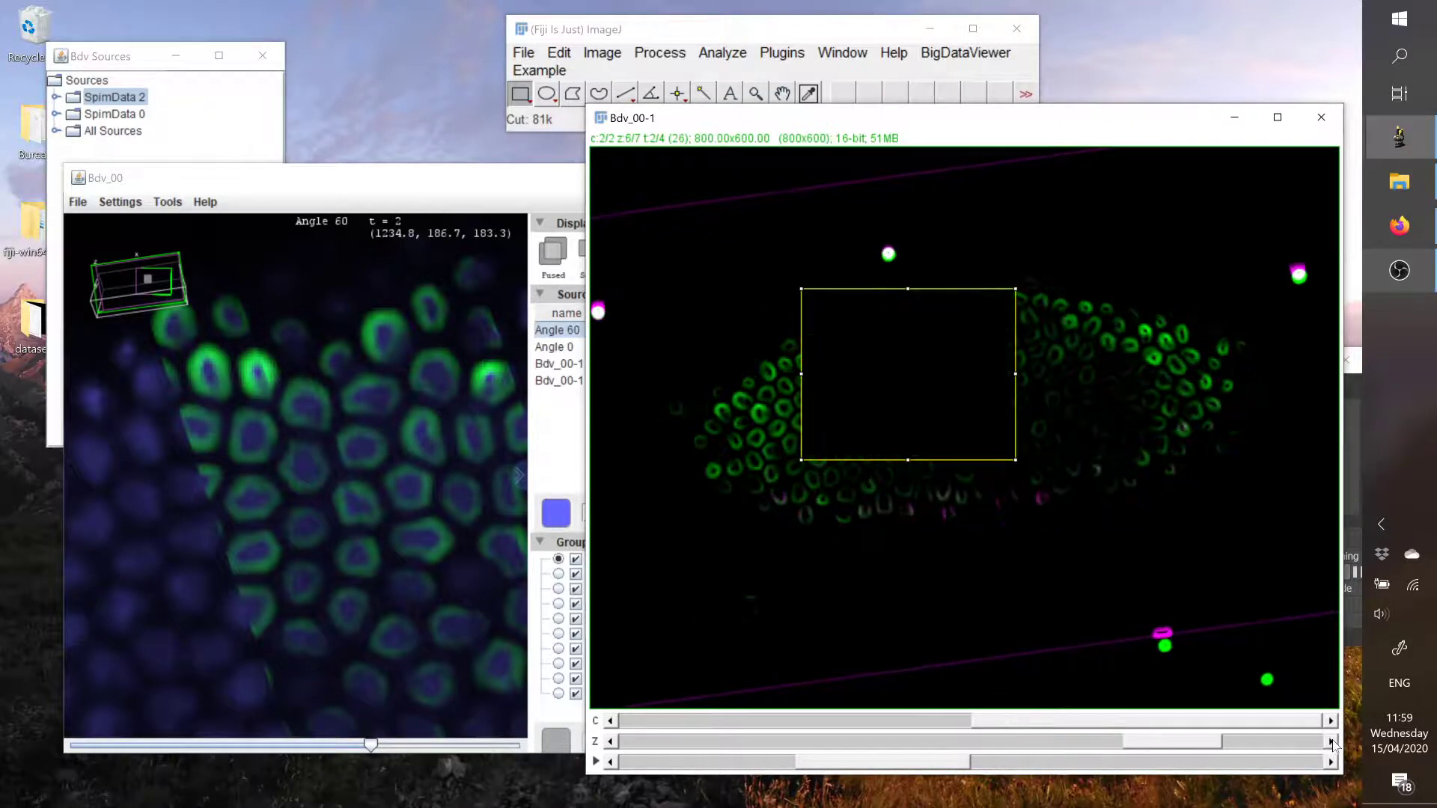
left_click(1330, 741)
key("ctrl+x")
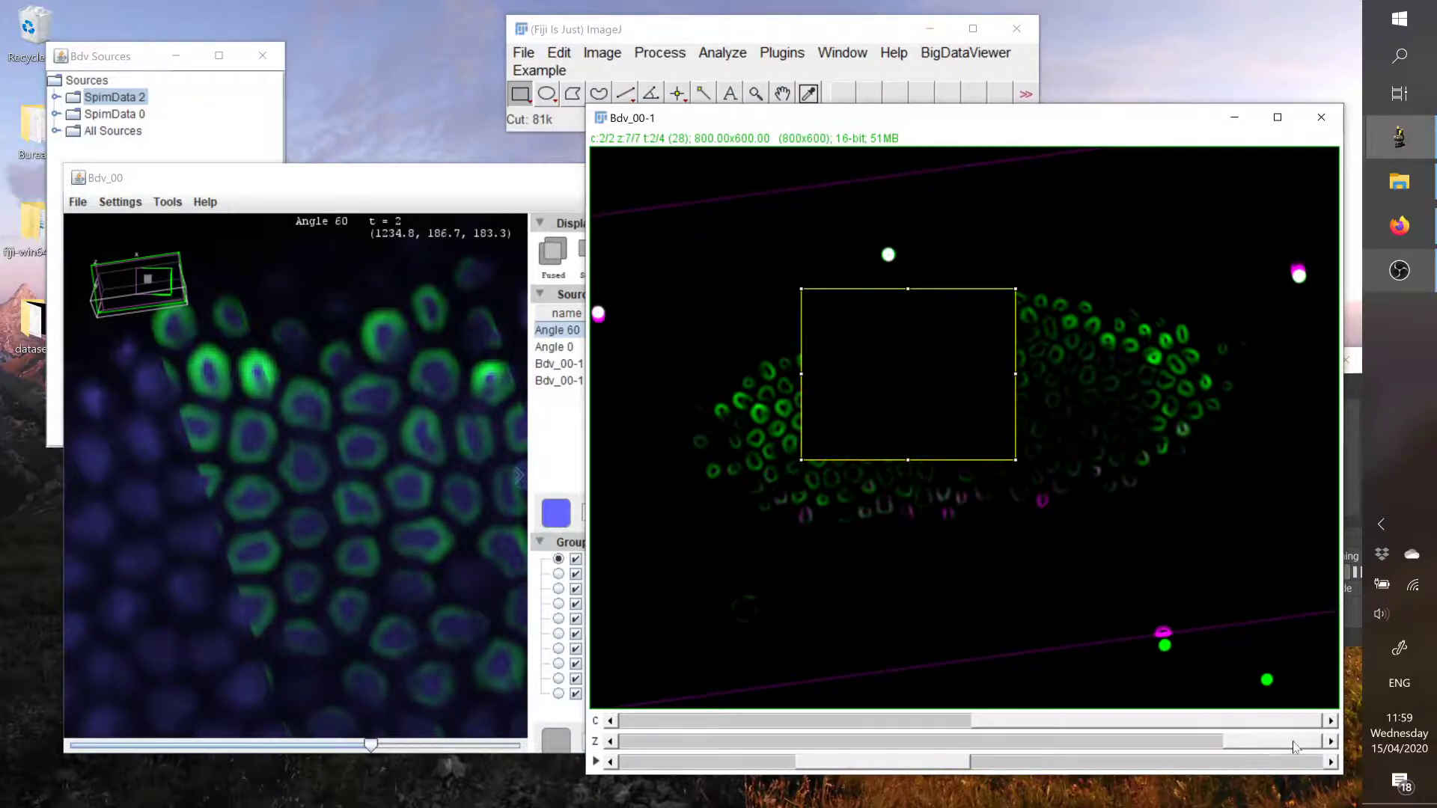
Step: Return the stack to its first Z slice, then show timepoint 1 in BigDataViewer and align its view with the XY plane
left_click_drag(1295, 747, 630, 742)
left_click_drag(224, 178, 257, 127)
left_click_drag(403, 694, 253, 694)
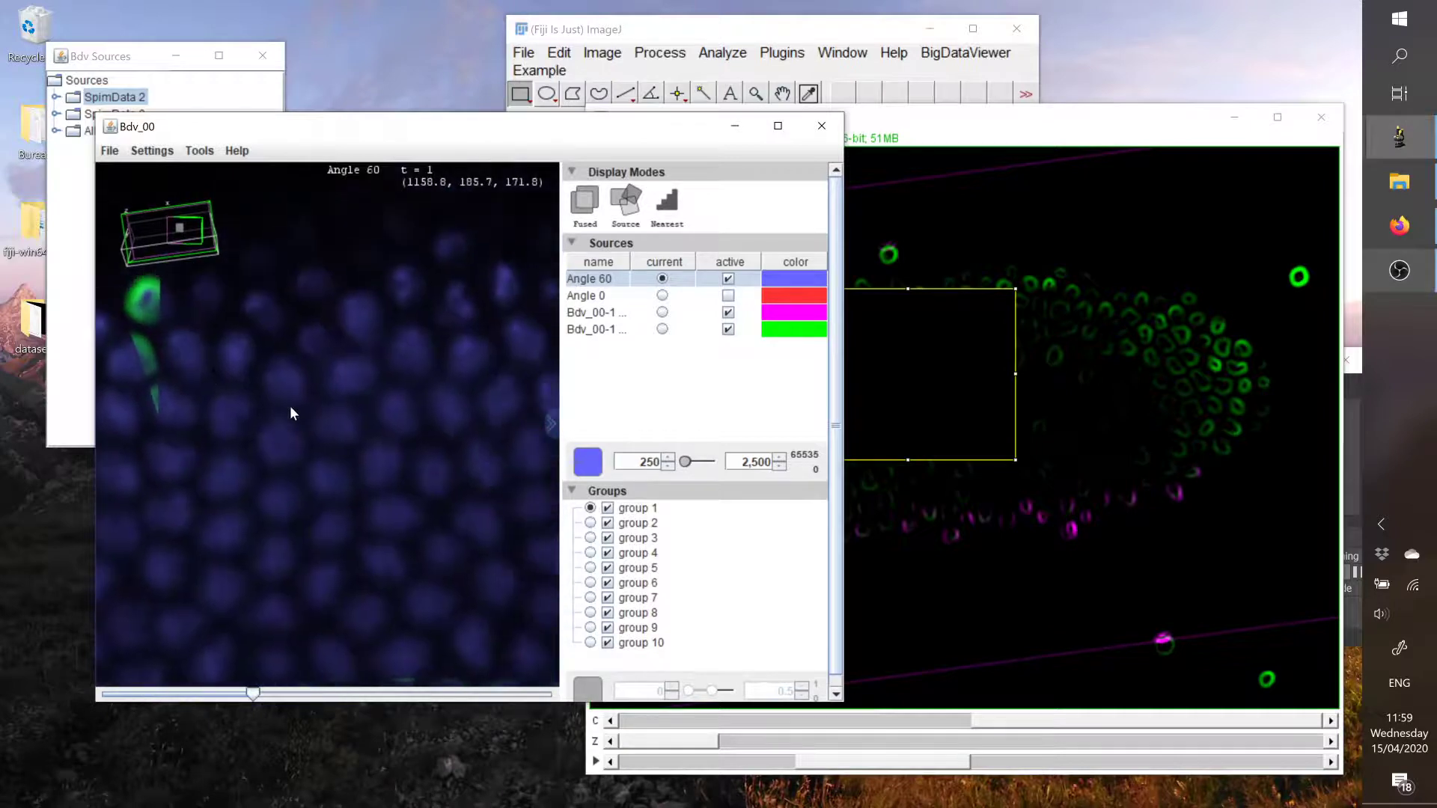
key("shift+x")
key("shift+y")
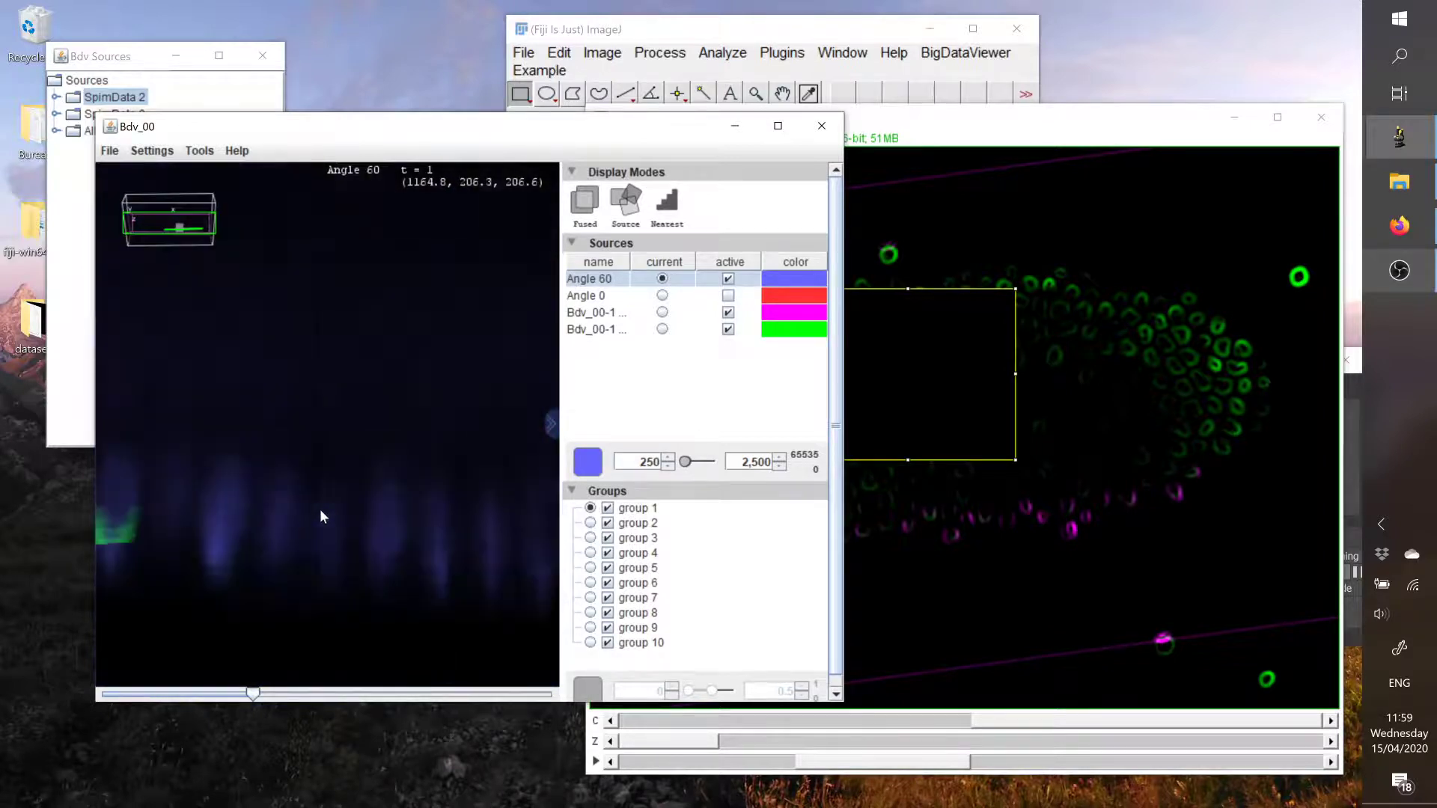
key("shift+z")
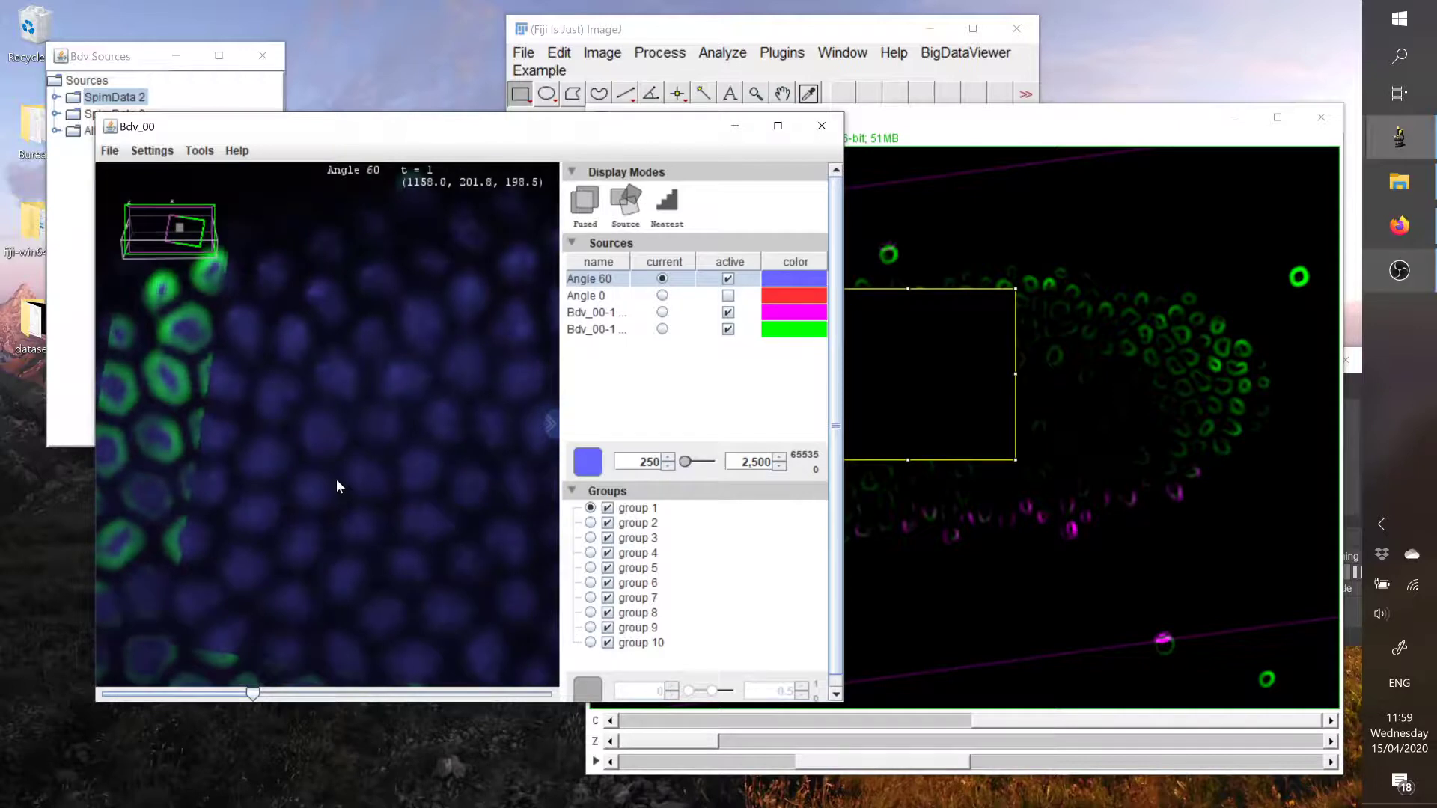
Step: Zoom out to the whole embryo and browse its depth to examine the cut-out region in the overlay
scroll(335, 479, "down", 5, "ctrl")
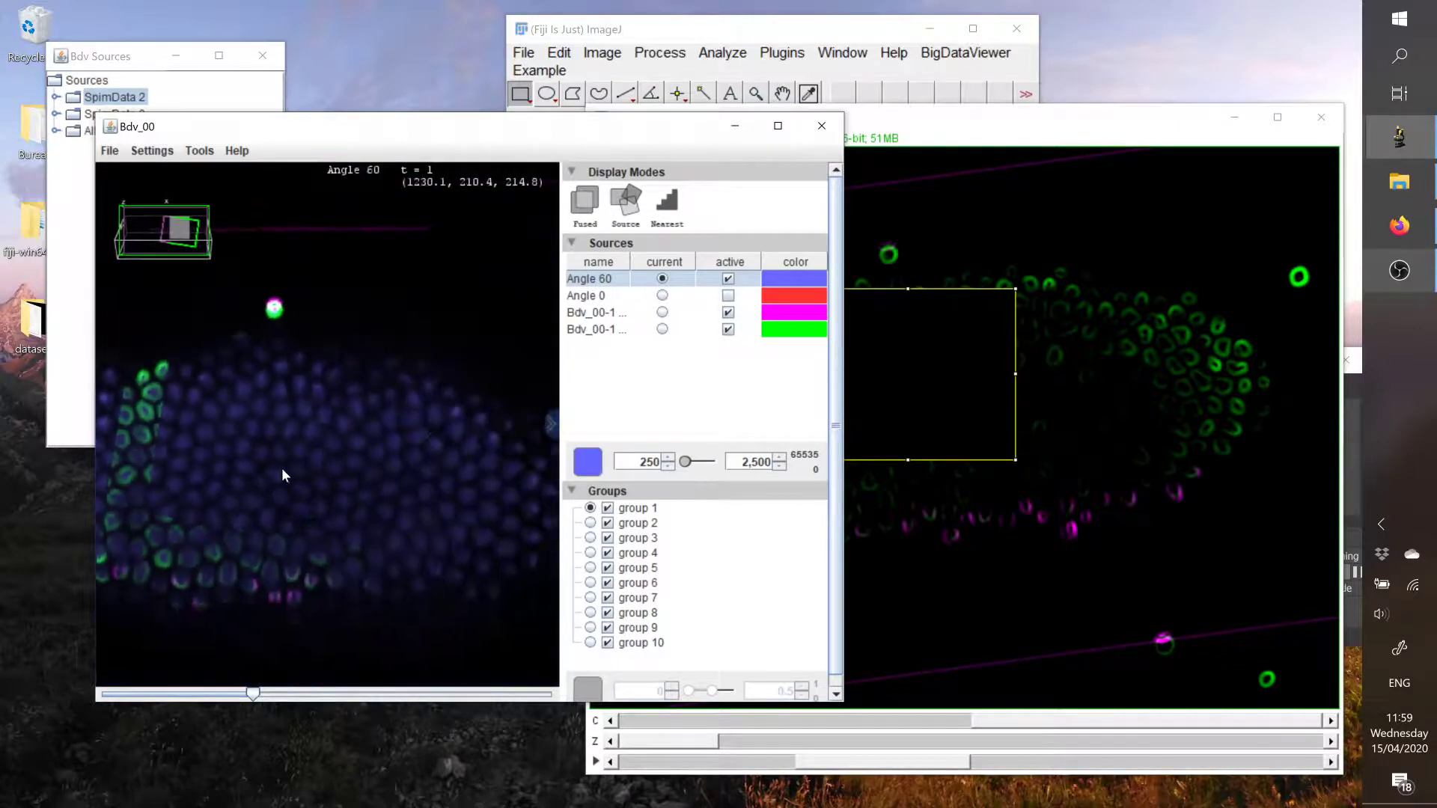
left_click_drag(281, 468, 335, 469)
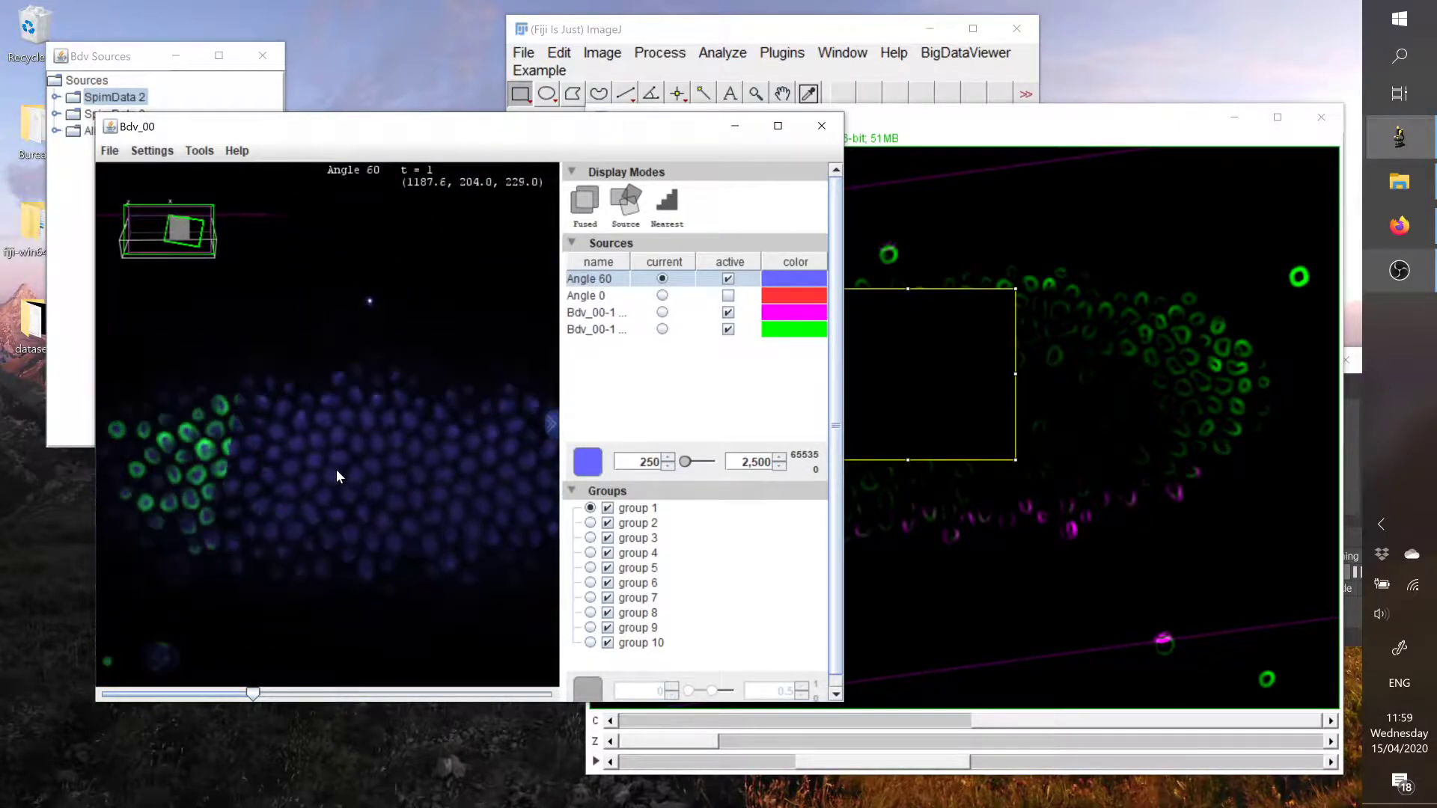
scroll(333, 468, "down", 5)
scroll(378, 444, "up", 3)
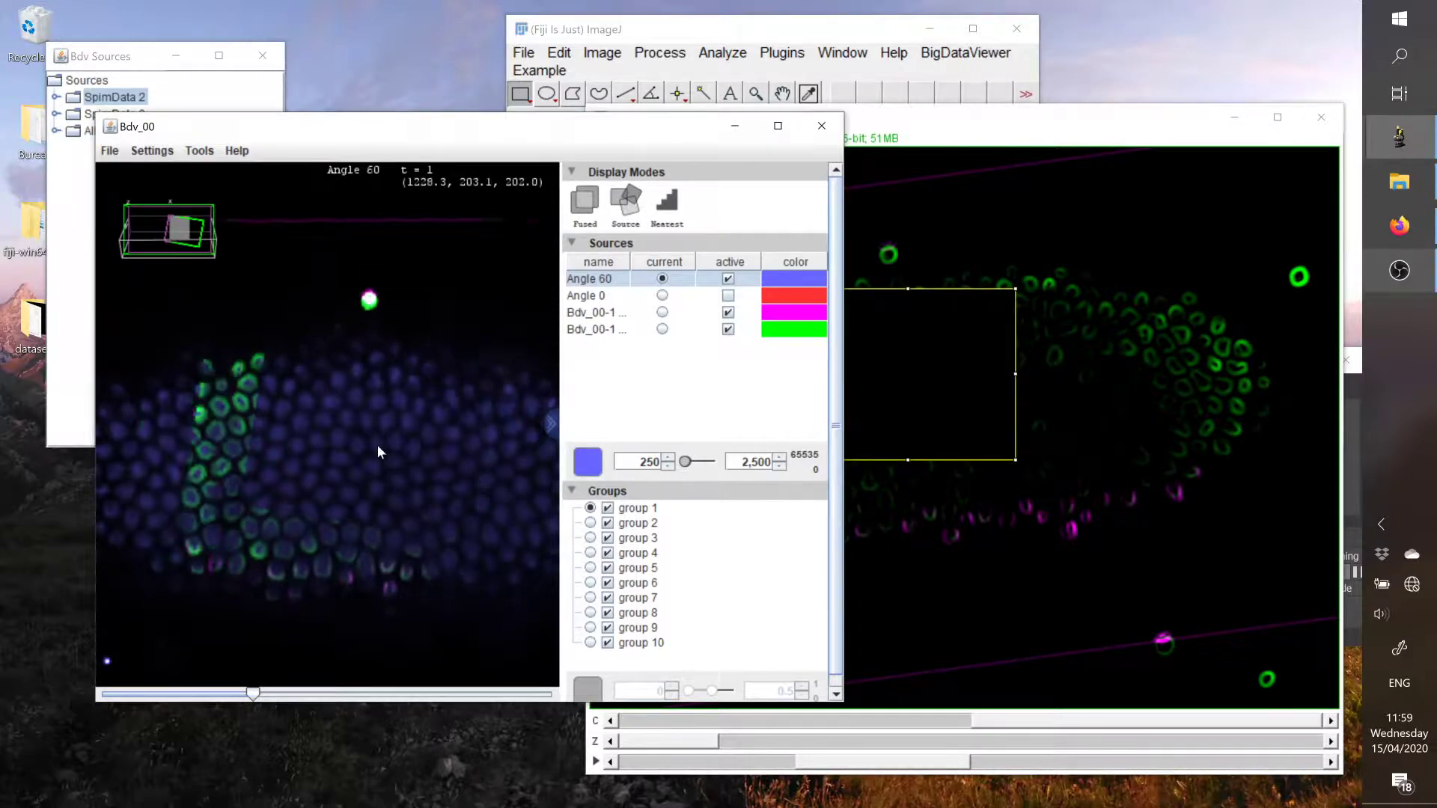
scroll(375, 443, "down", 7)
scroll(376, 440, "up", 8)
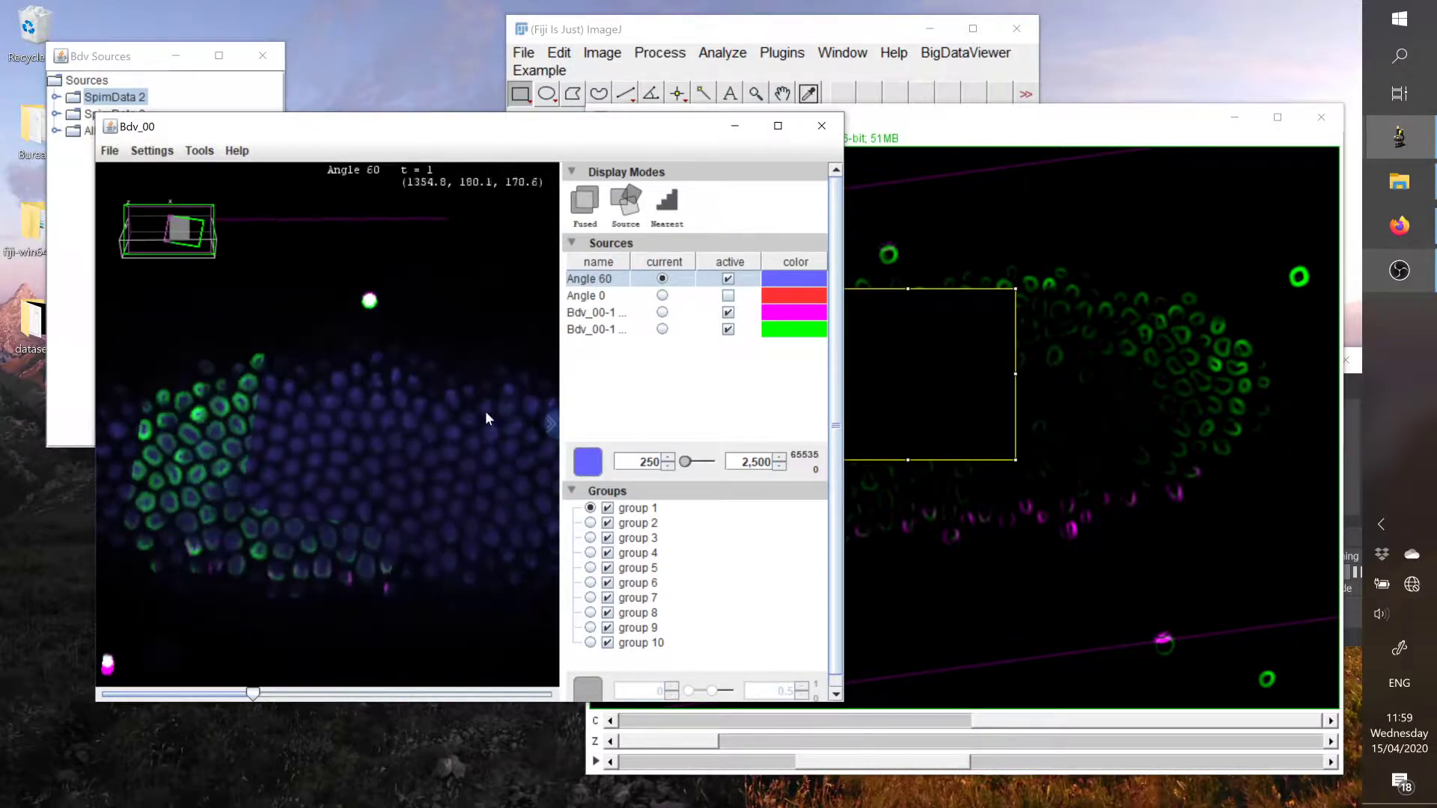
Step: Compare the cut-out region in the Bdv_00-1 stack with the BigDataViewer overlay, repositioning both windows
left_click(1053, 107)
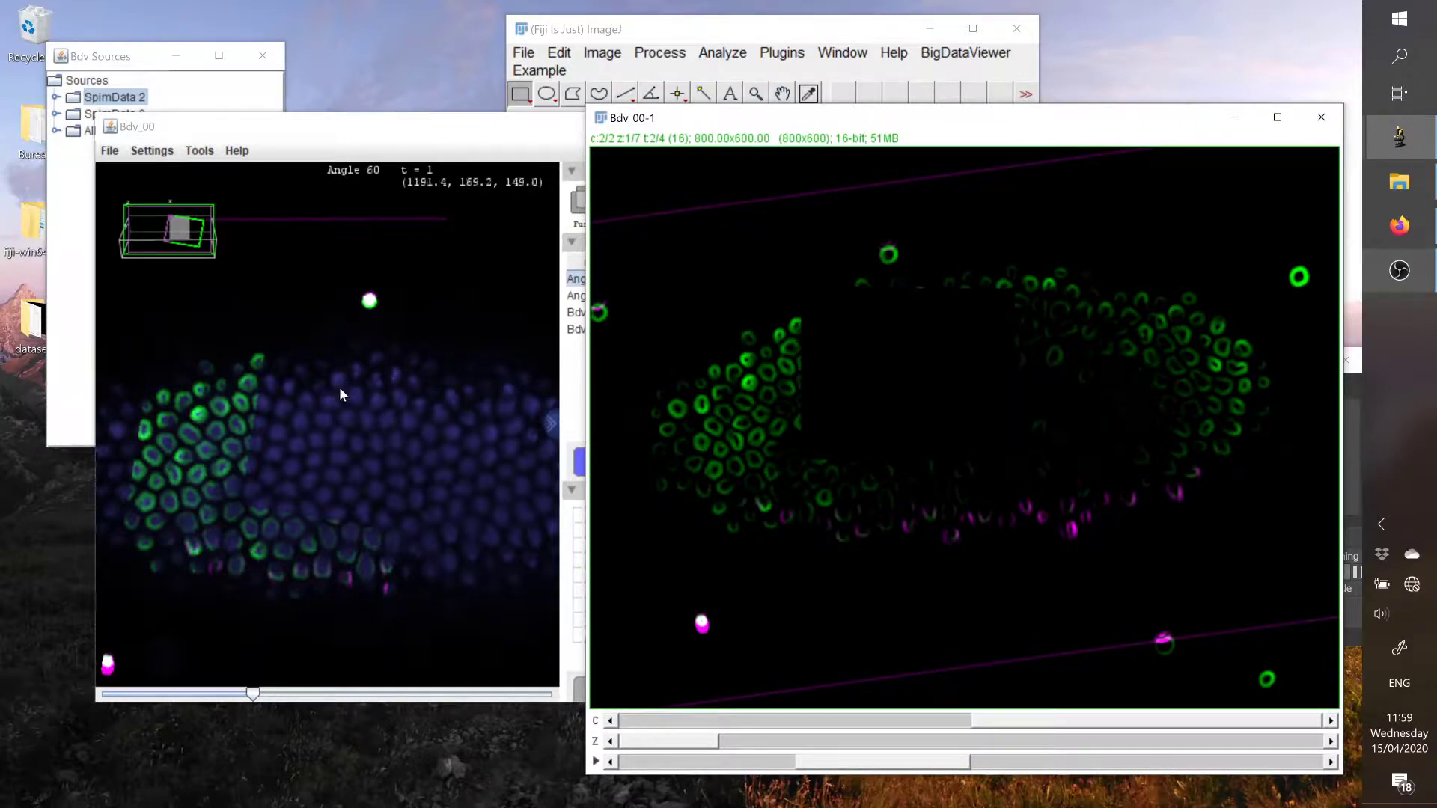
mouse_move(247, 692)
left_mouse_down()
mouse_move(180, 693)
mouse_move(423, 694)
mouse_move(253, 693)
left_mouse_up()
left_click_drag(461, 132, 436, 162)
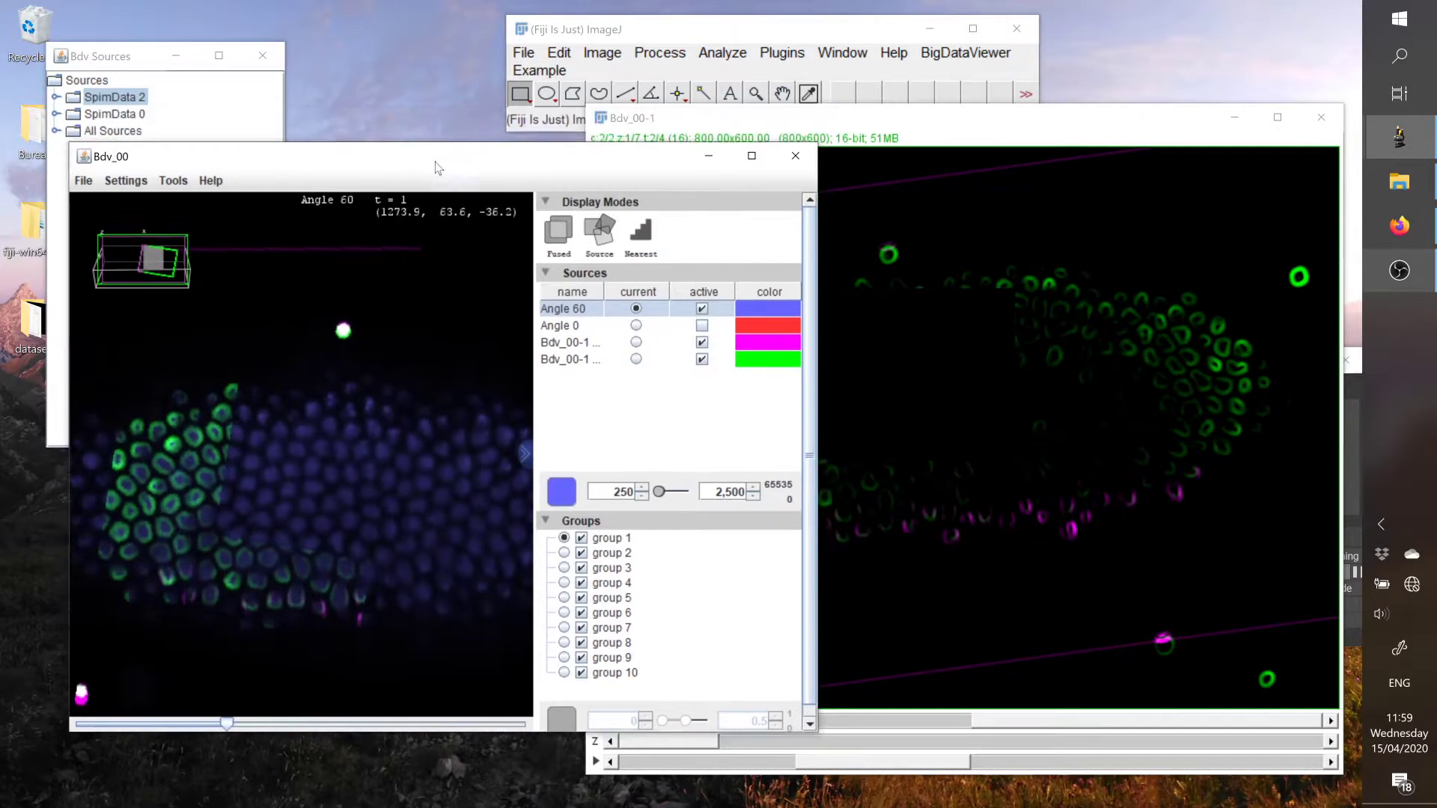
left_click_drag(922, 129, 691, 178)
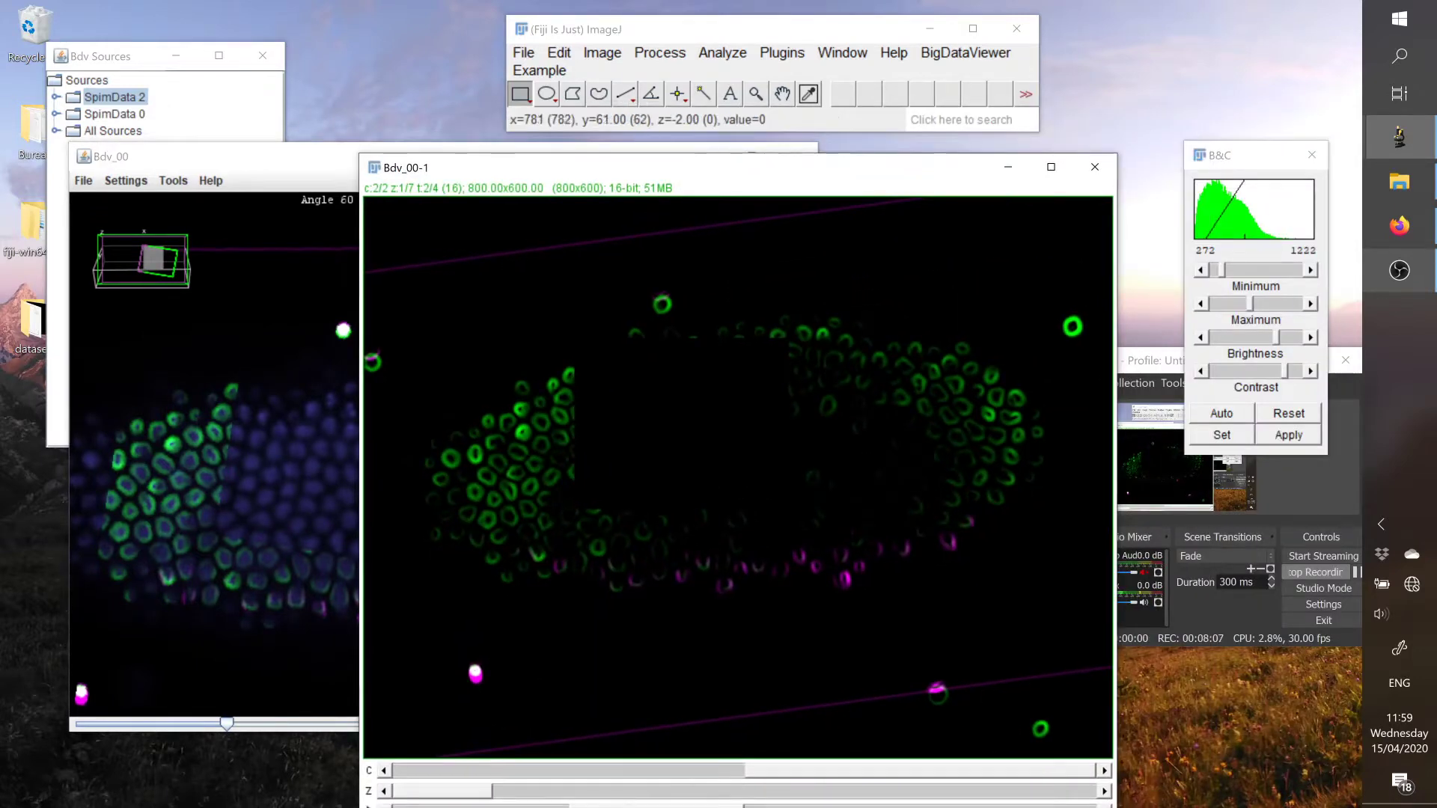